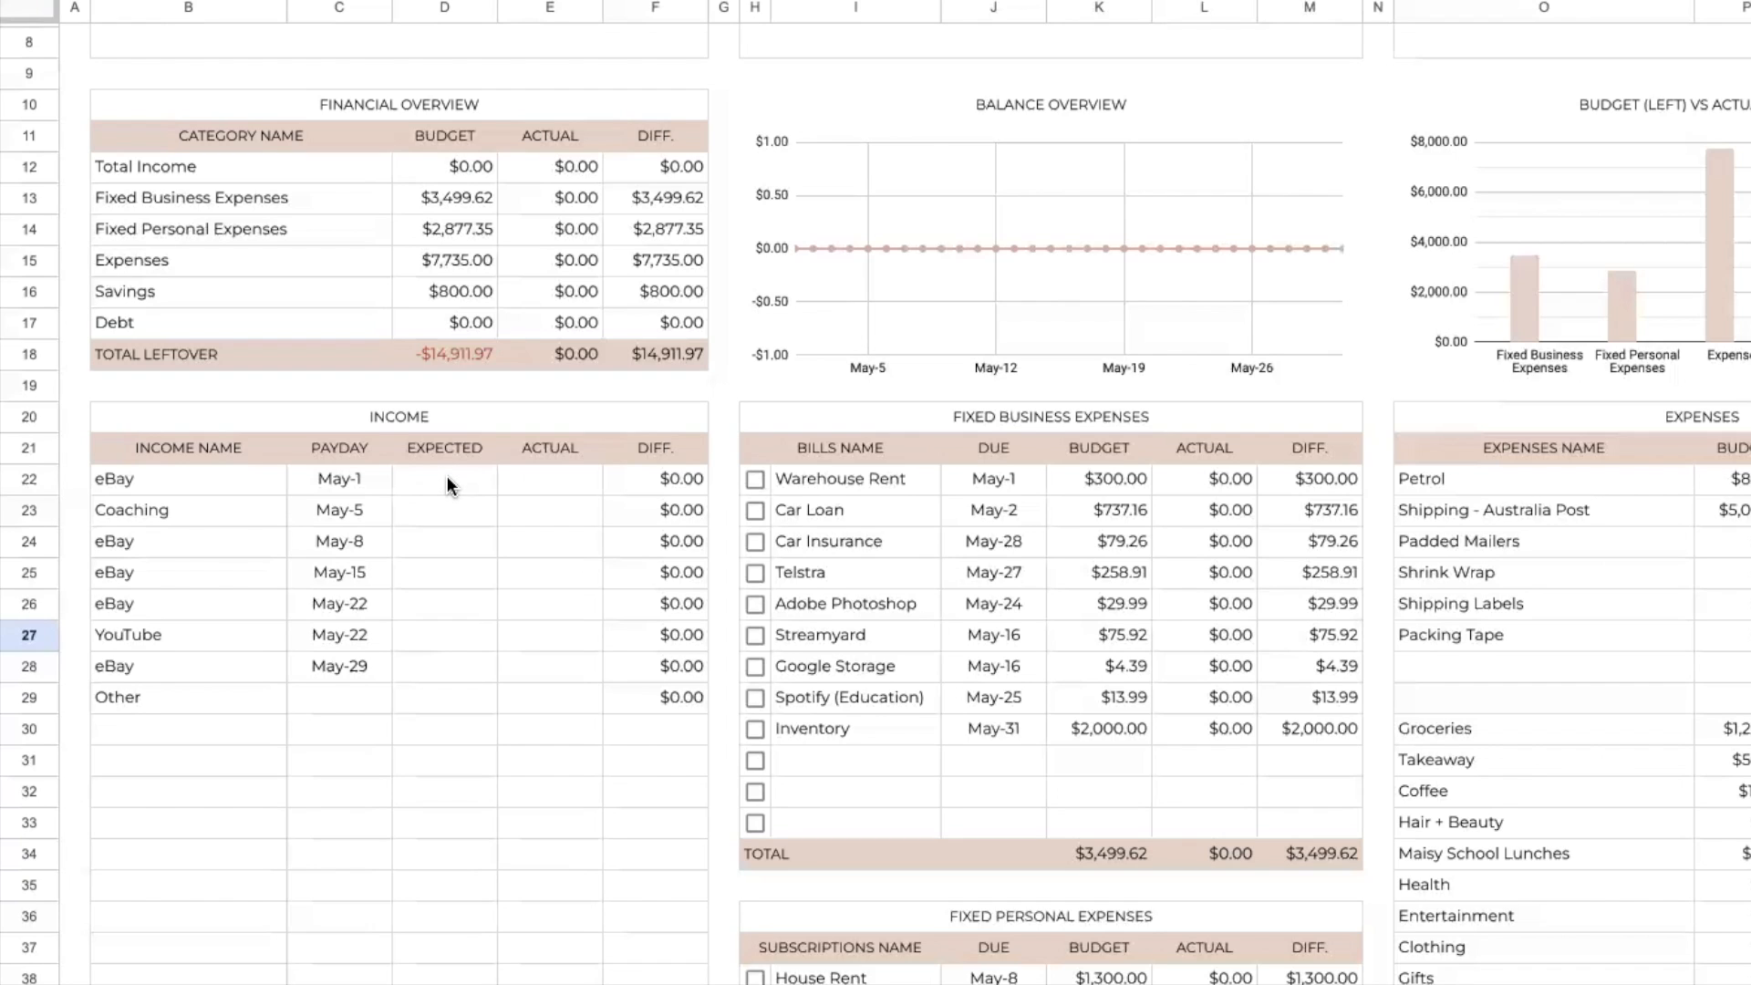
Enter $3,000 as the expected and $2,800 as the actual amount for the May-1 eBay income
click(449, 484)
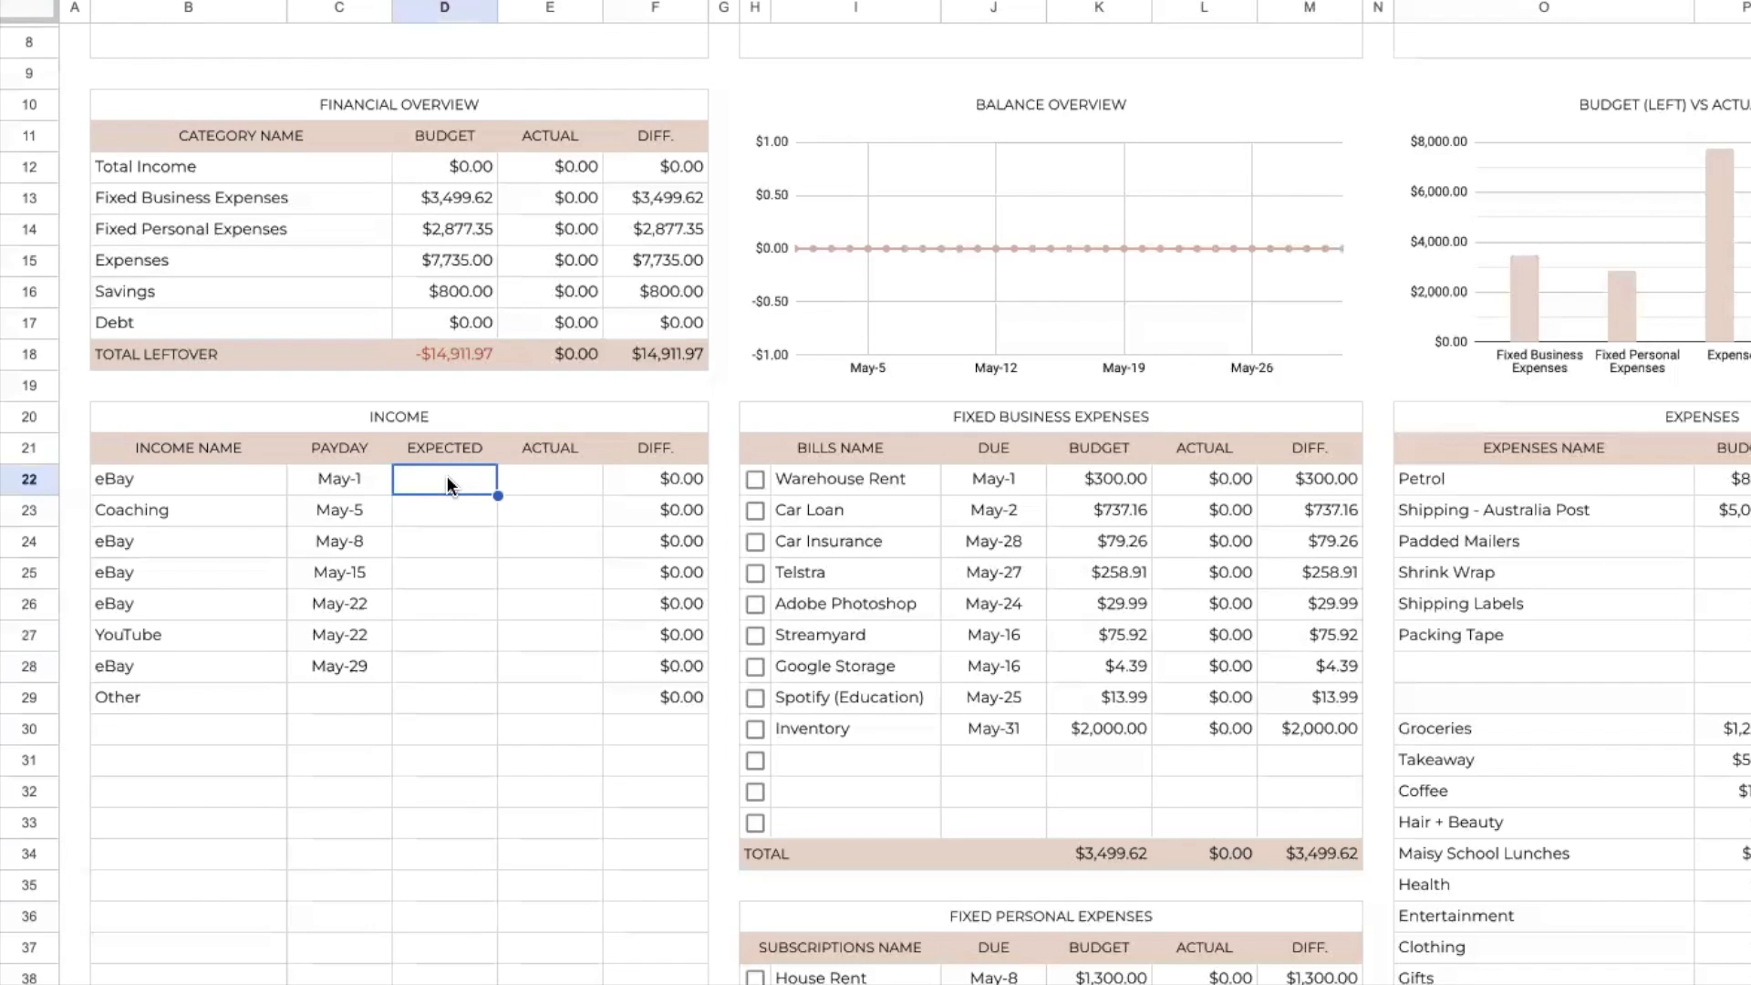
text(3000)
click(575, 483)
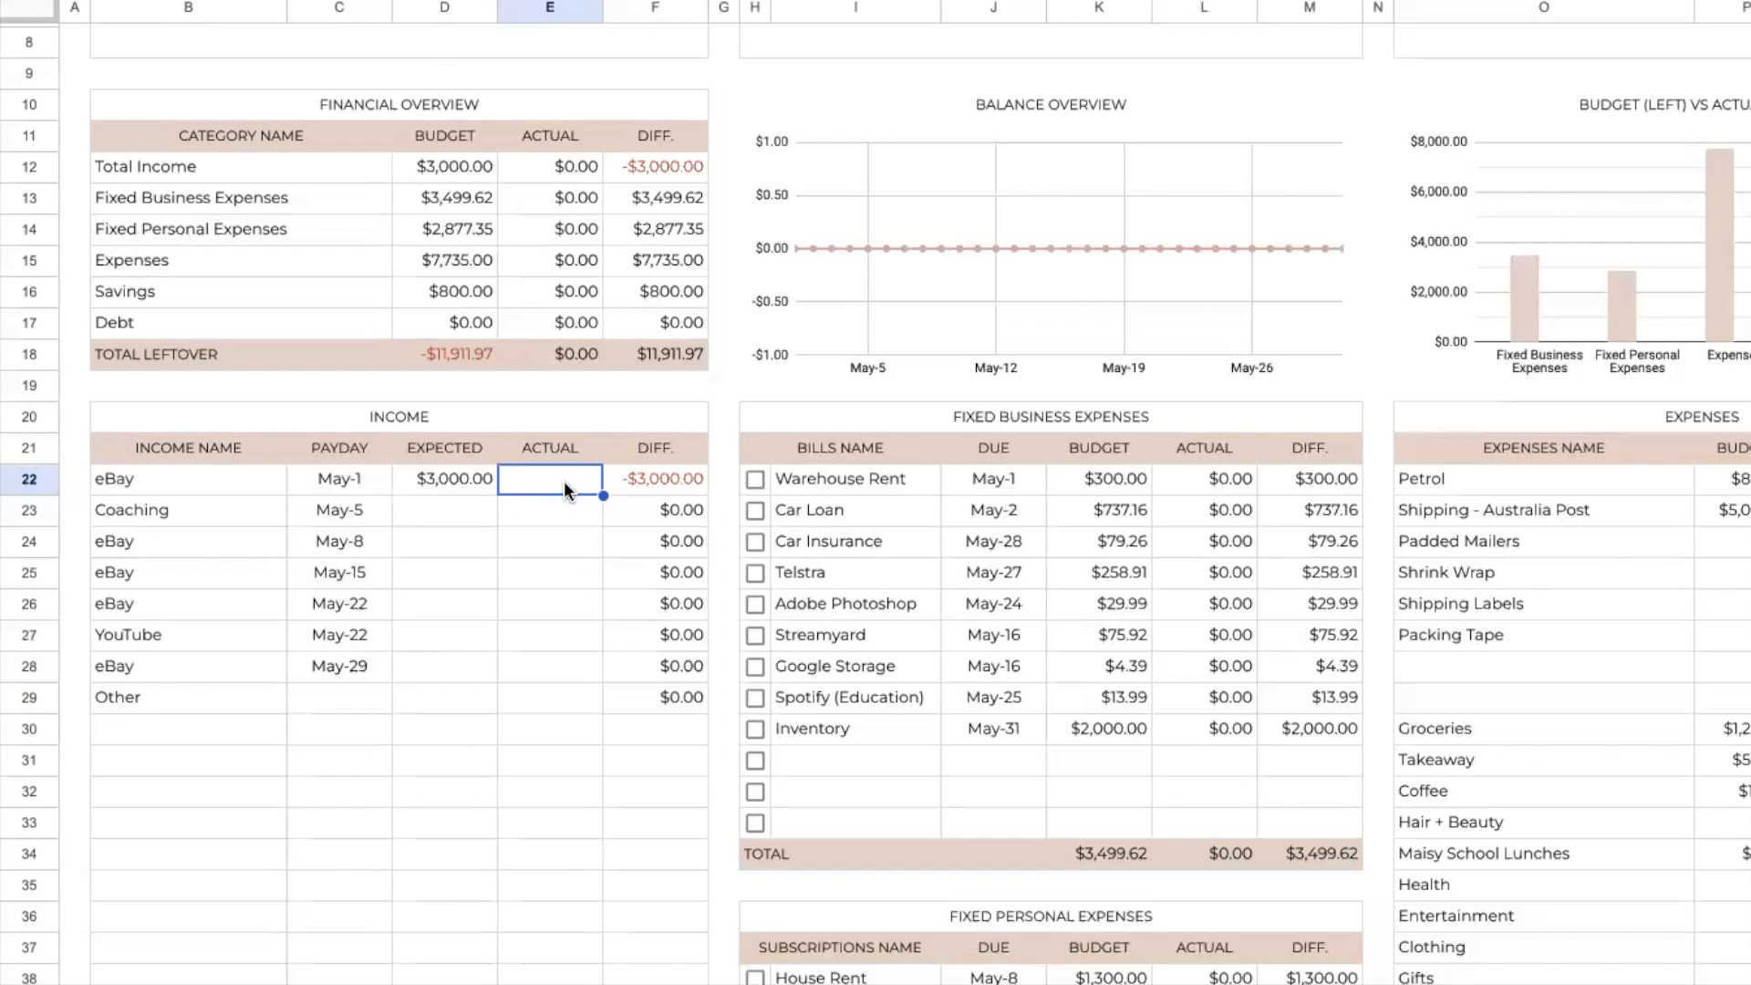
text(2800)
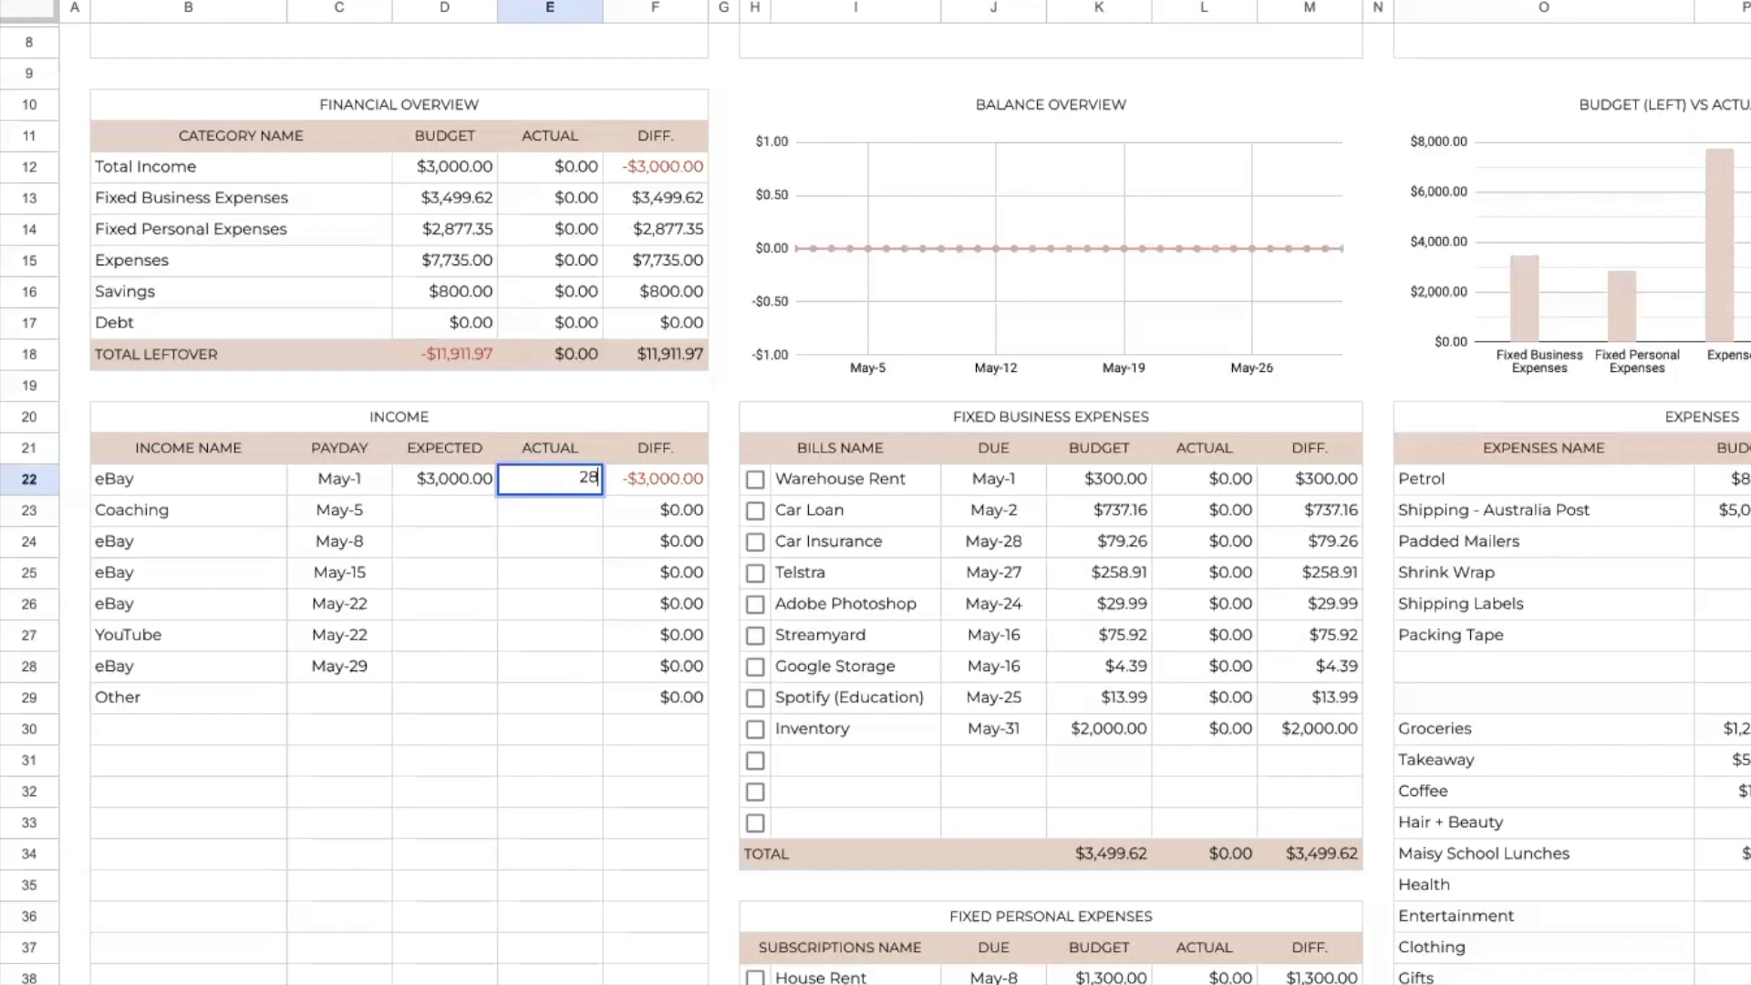
click(565, 538)
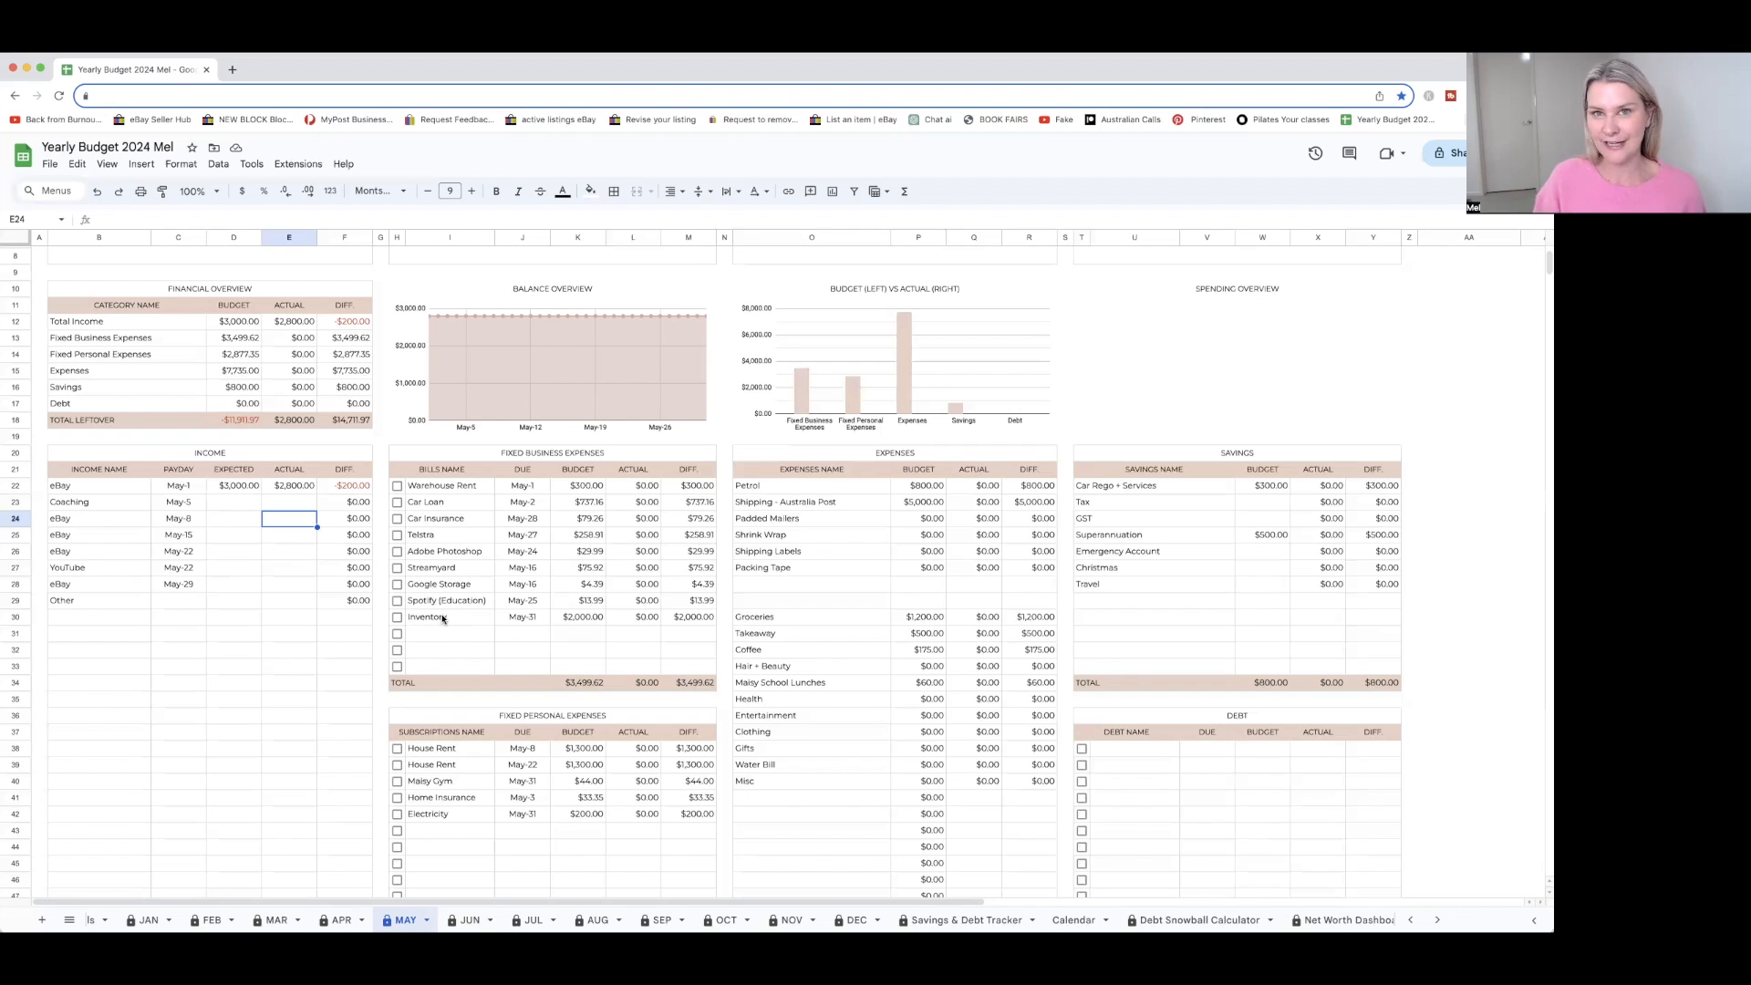
Set the Inventory budget under Fixed Business Expenses to $2,500
click(580, 620)
text(00)
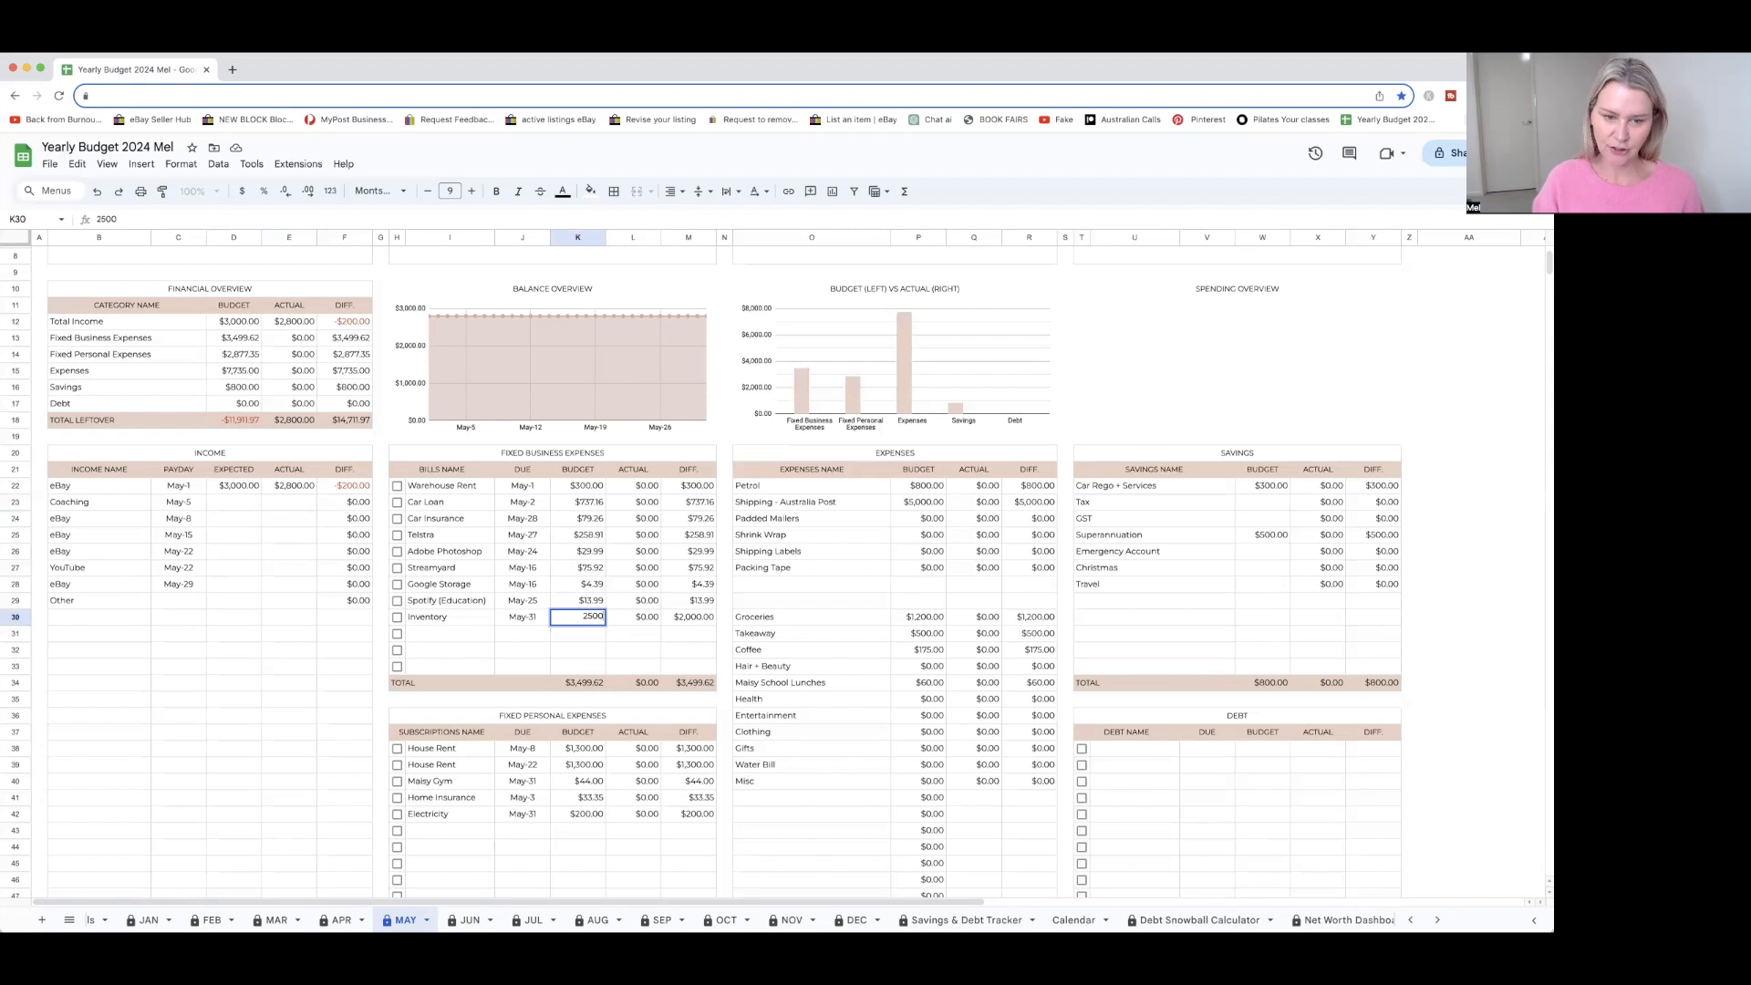
key(Return)
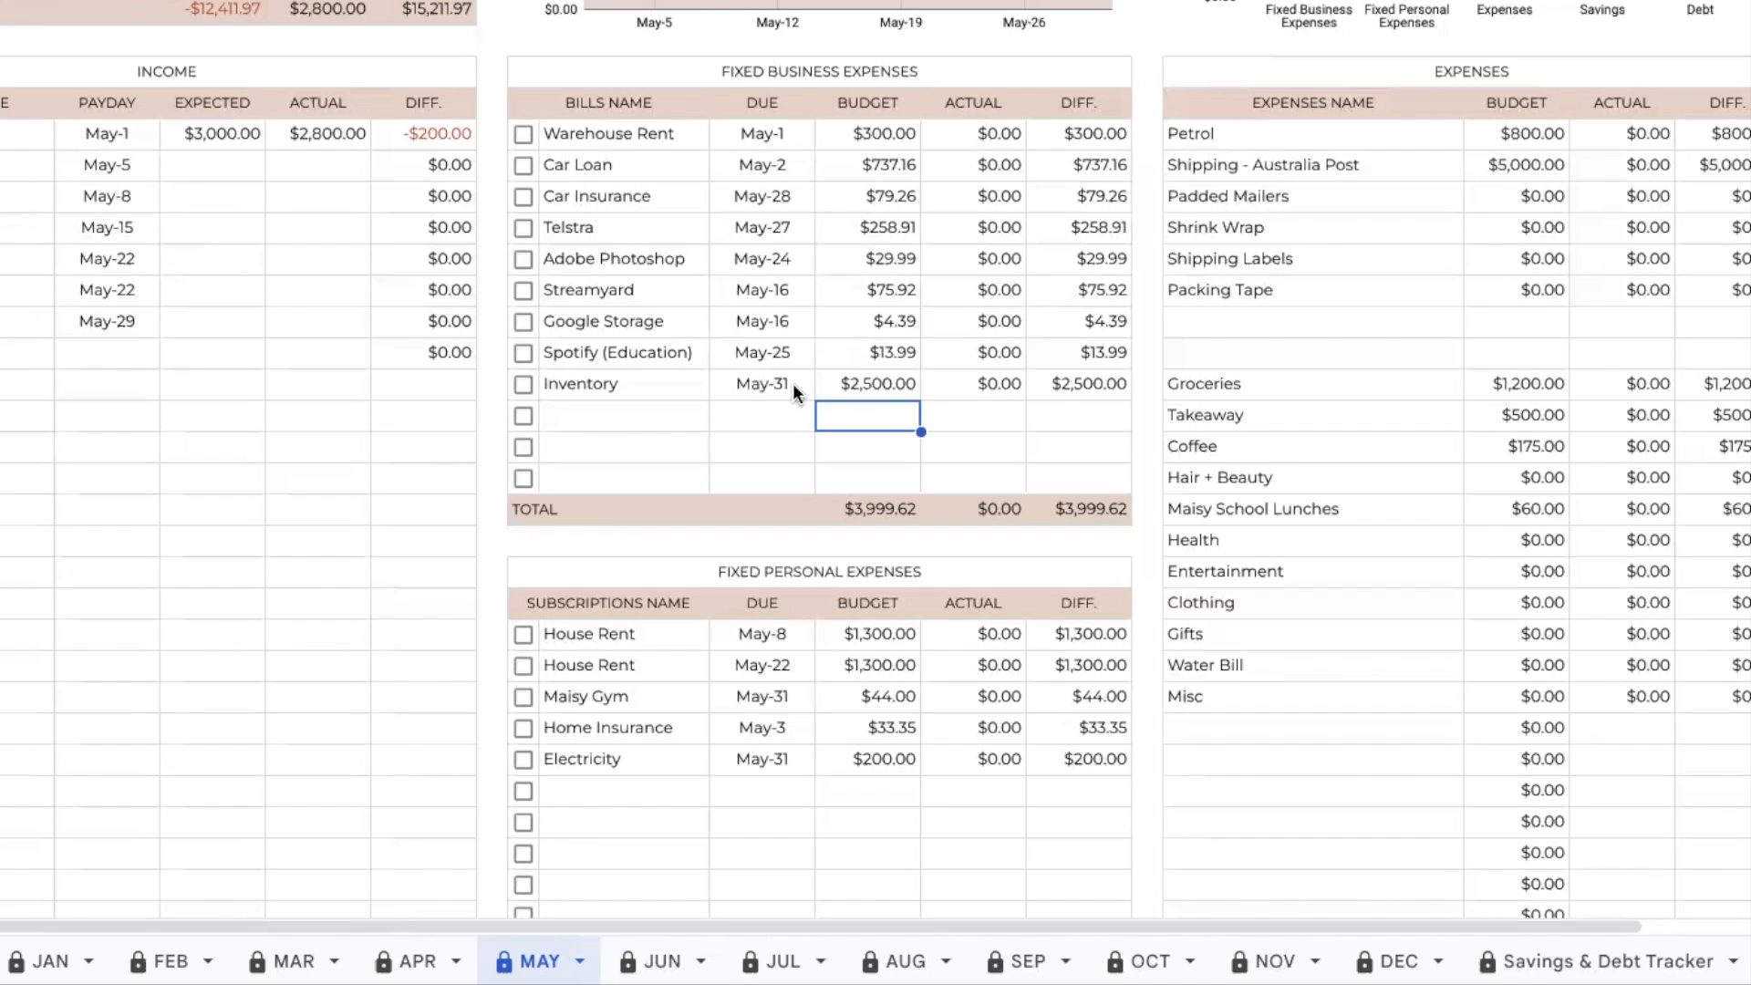
scroll(797, 380, down, 1)
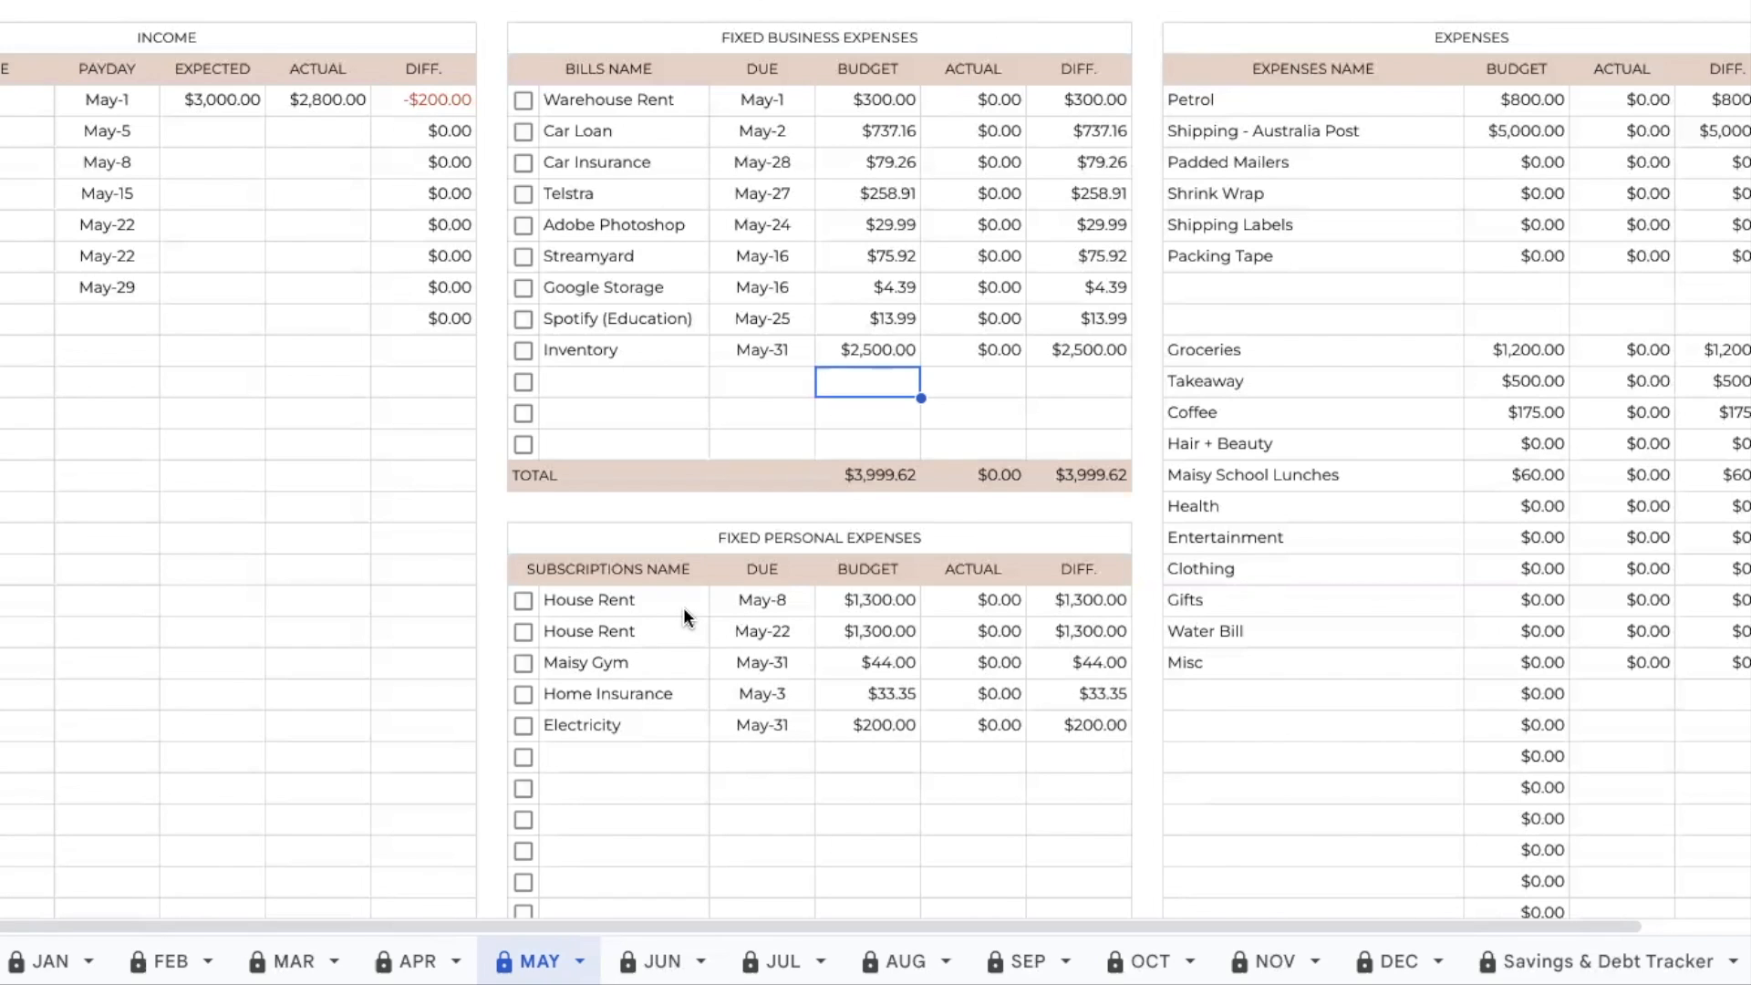
scroll(682, 608, down, 1)
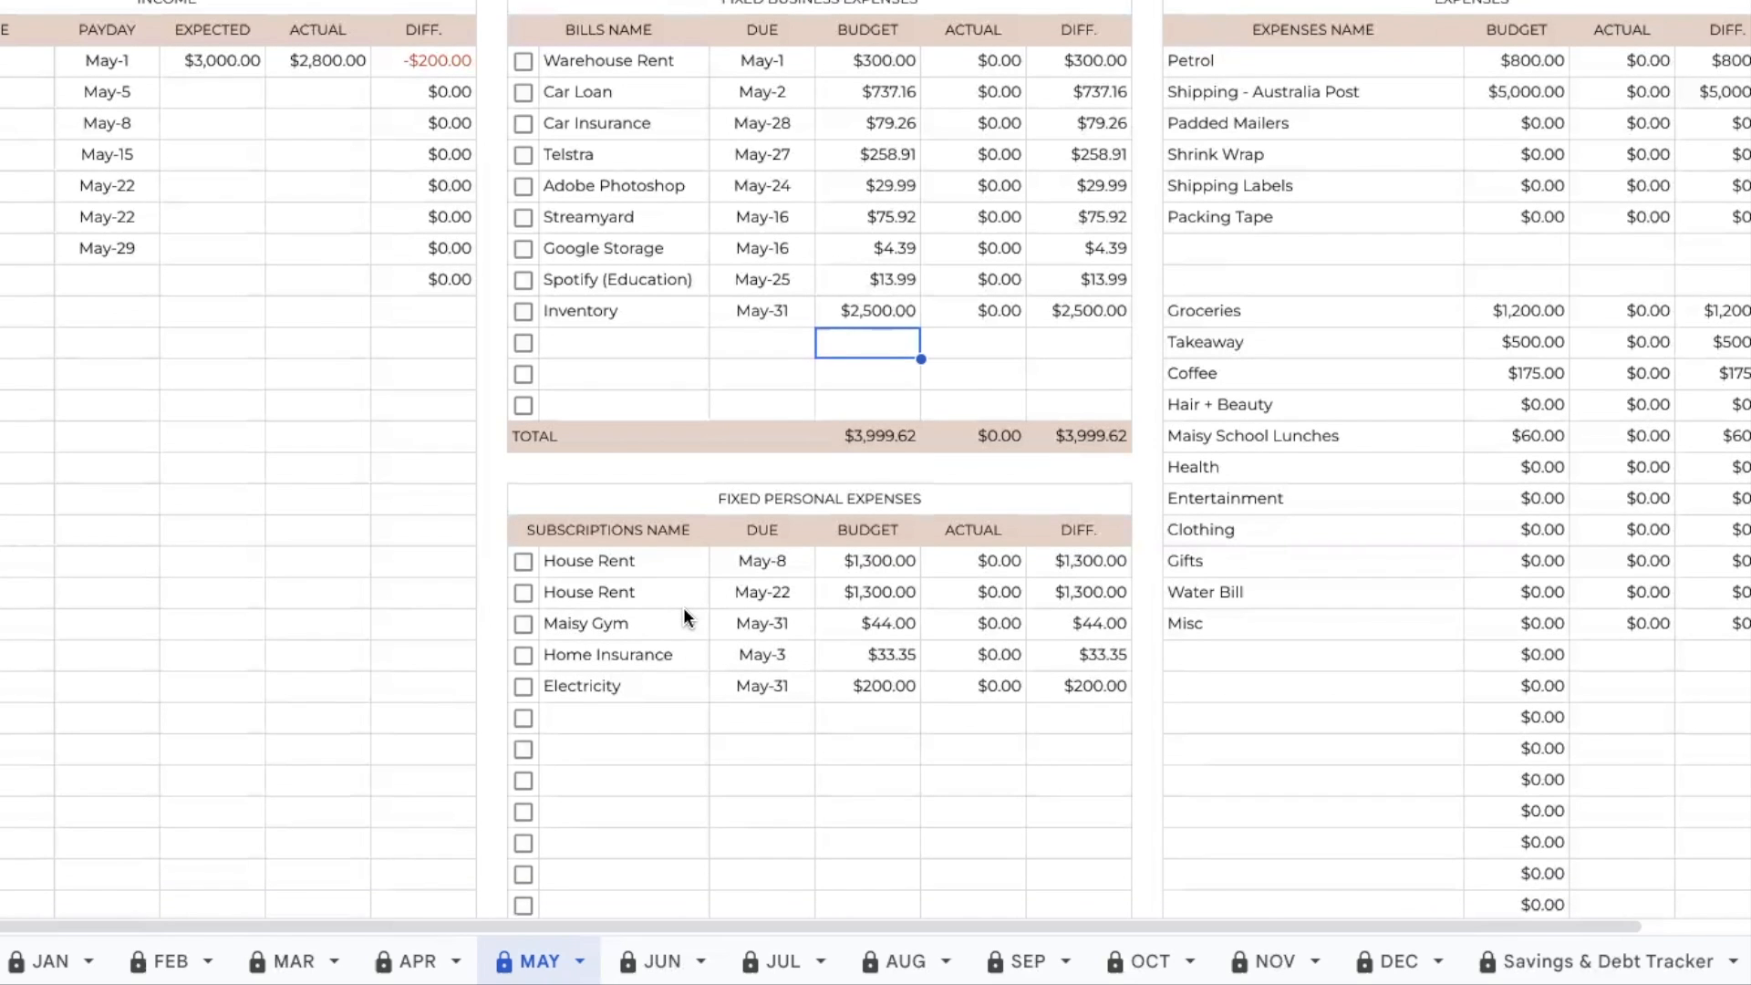
click(523, 562)
click(522, 625)
click(522, 592)
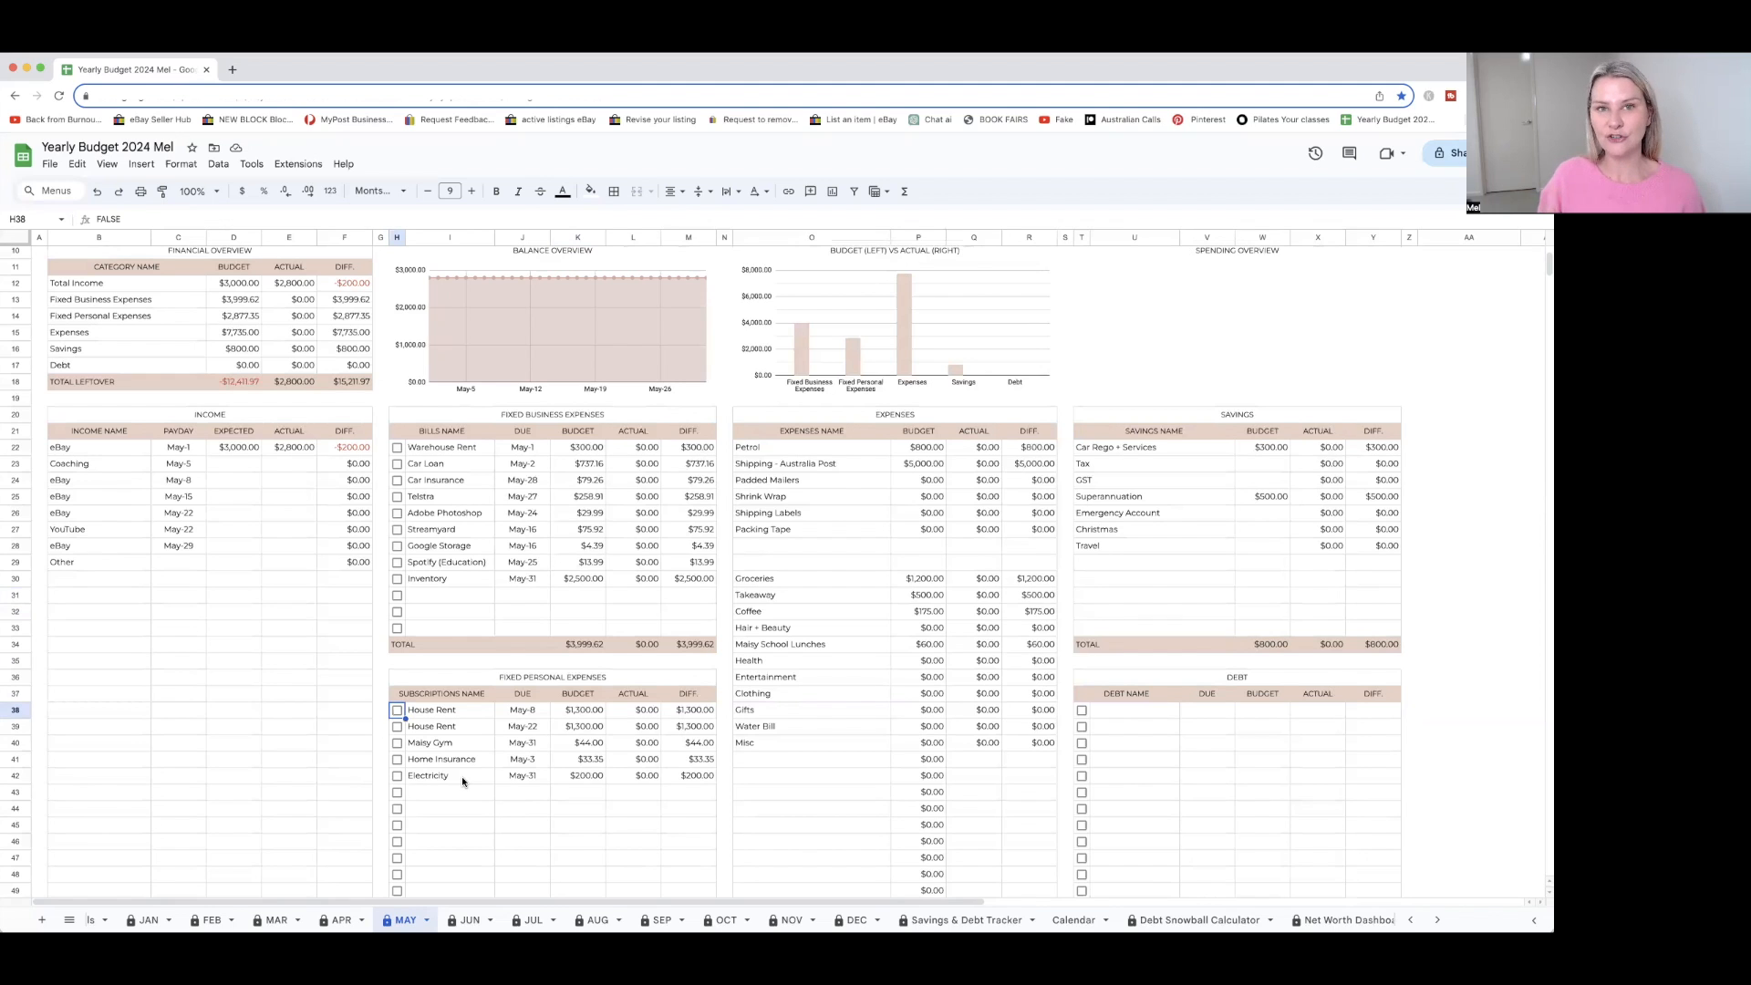
Set the Electricity budget under Fixed Personal Expenses to $250
click(593, 778)
text(25)
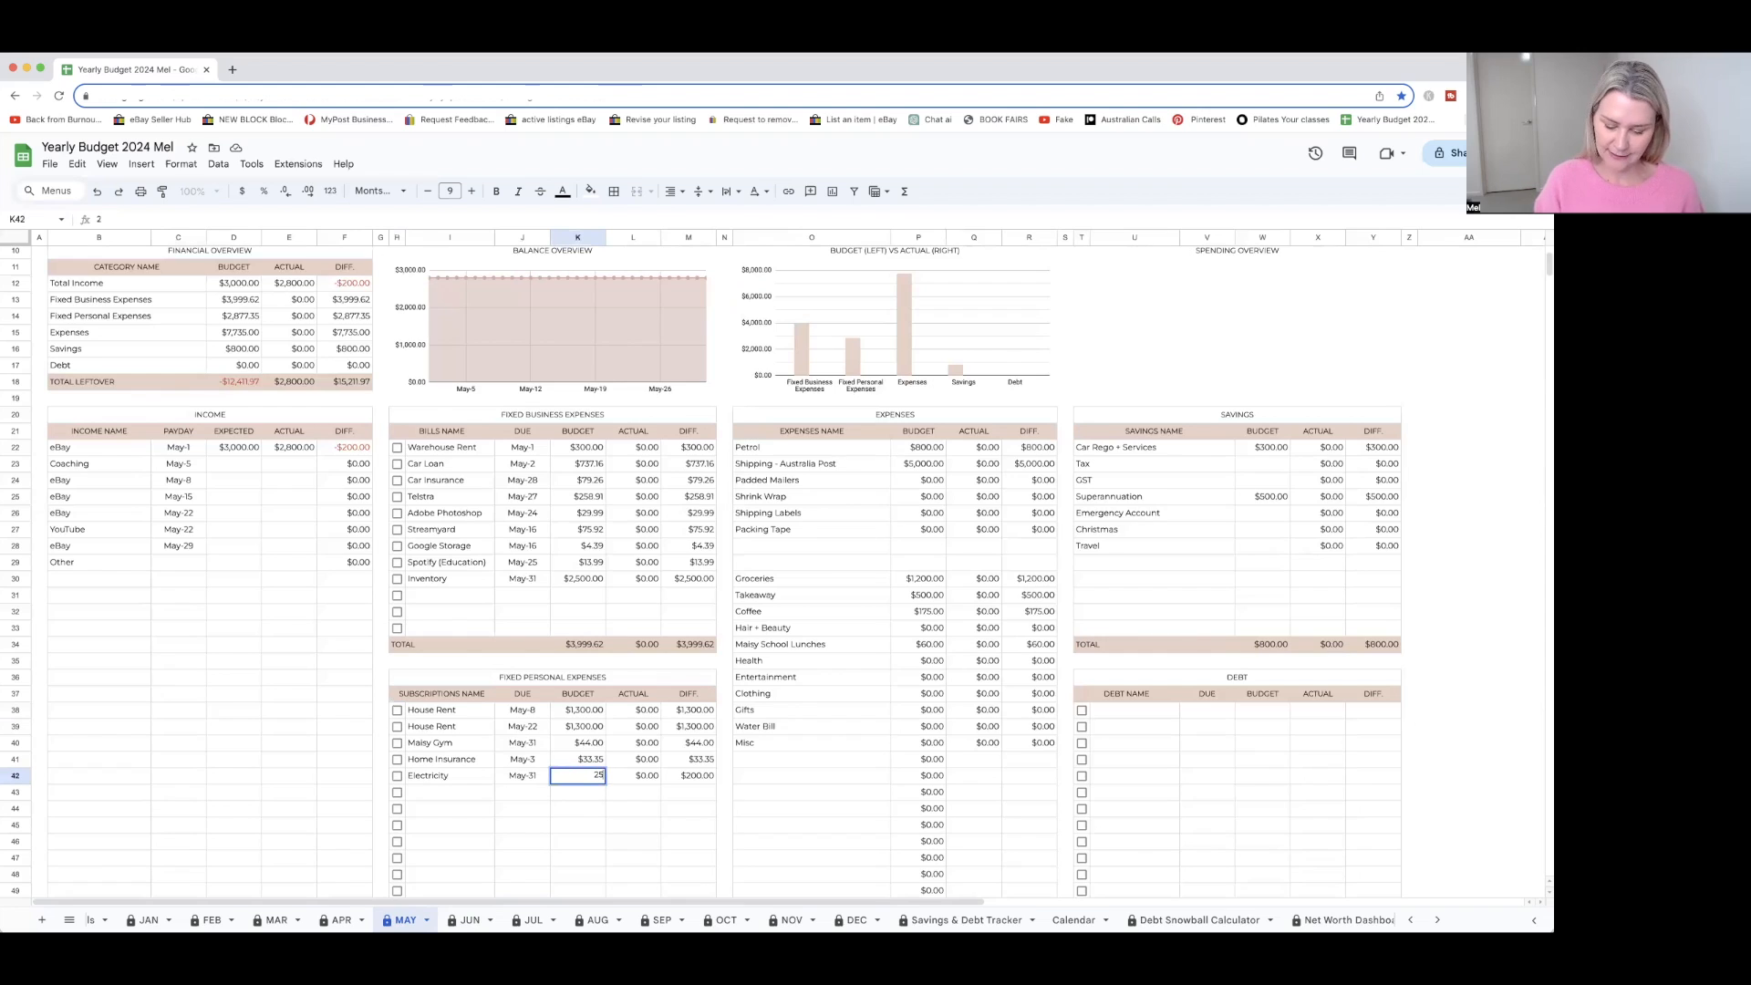
text(0)
key(Return)
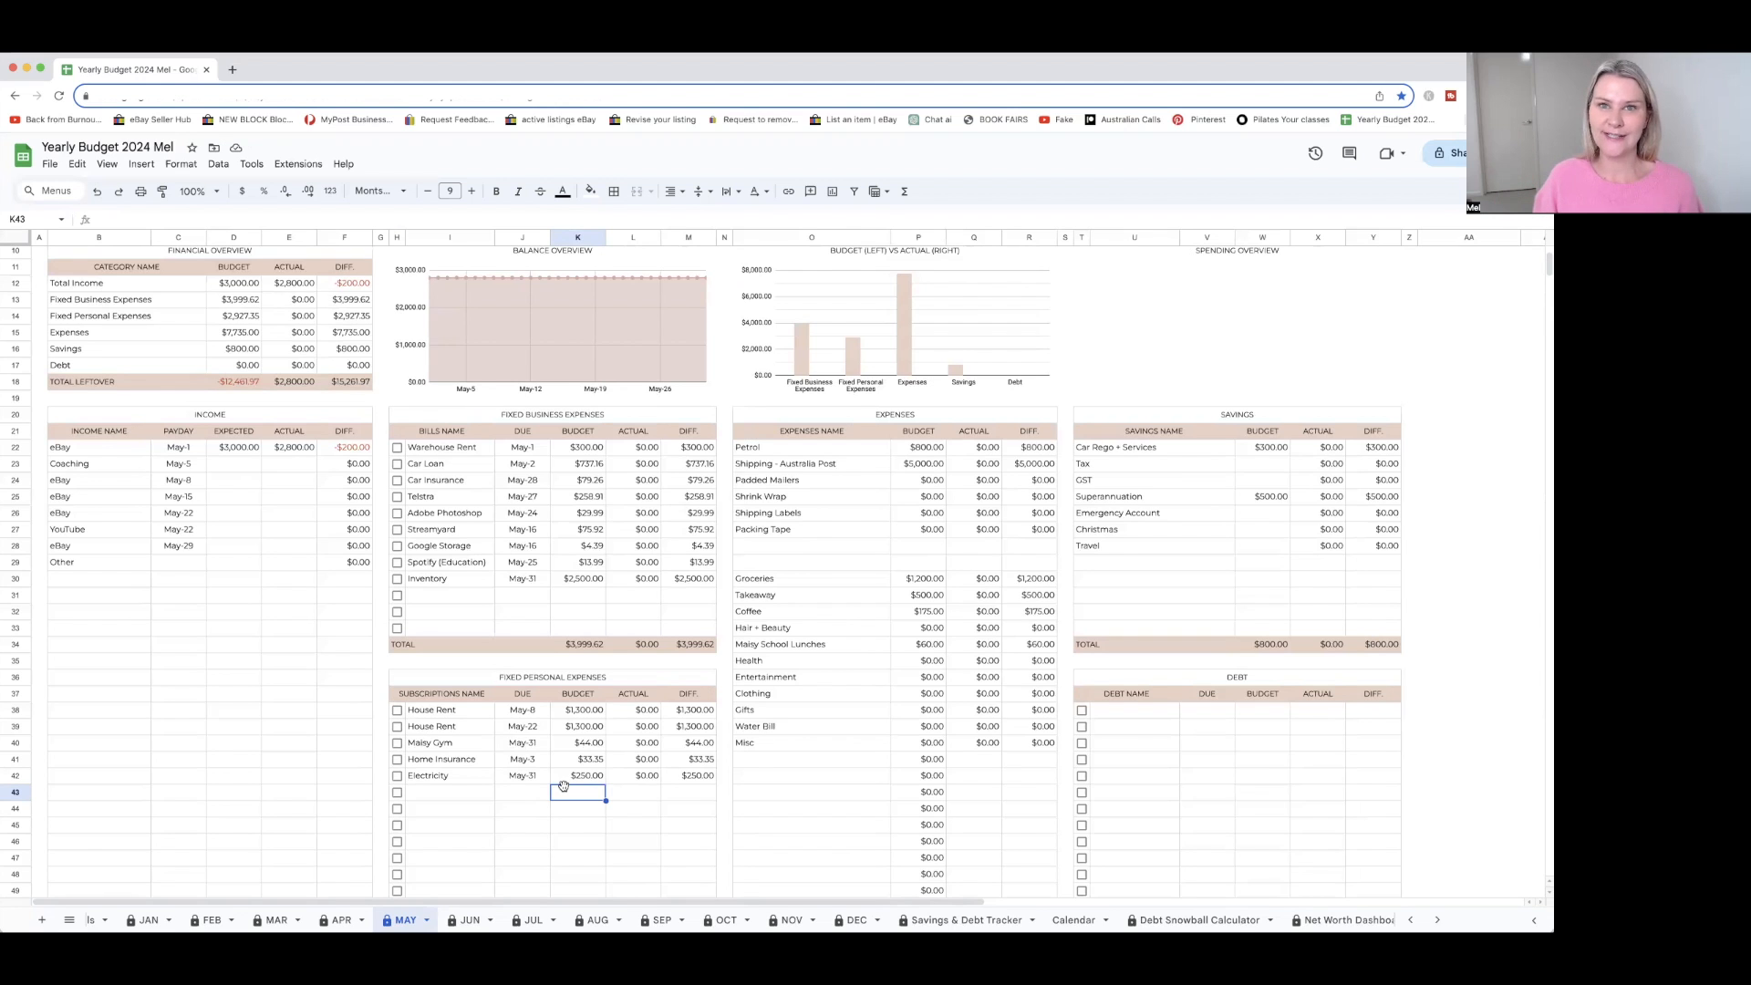
Review the budgeted amounts in the May sheet's Expenses table, from Petrol and Shipping through Misc
scroll(598, 737, right, 3)
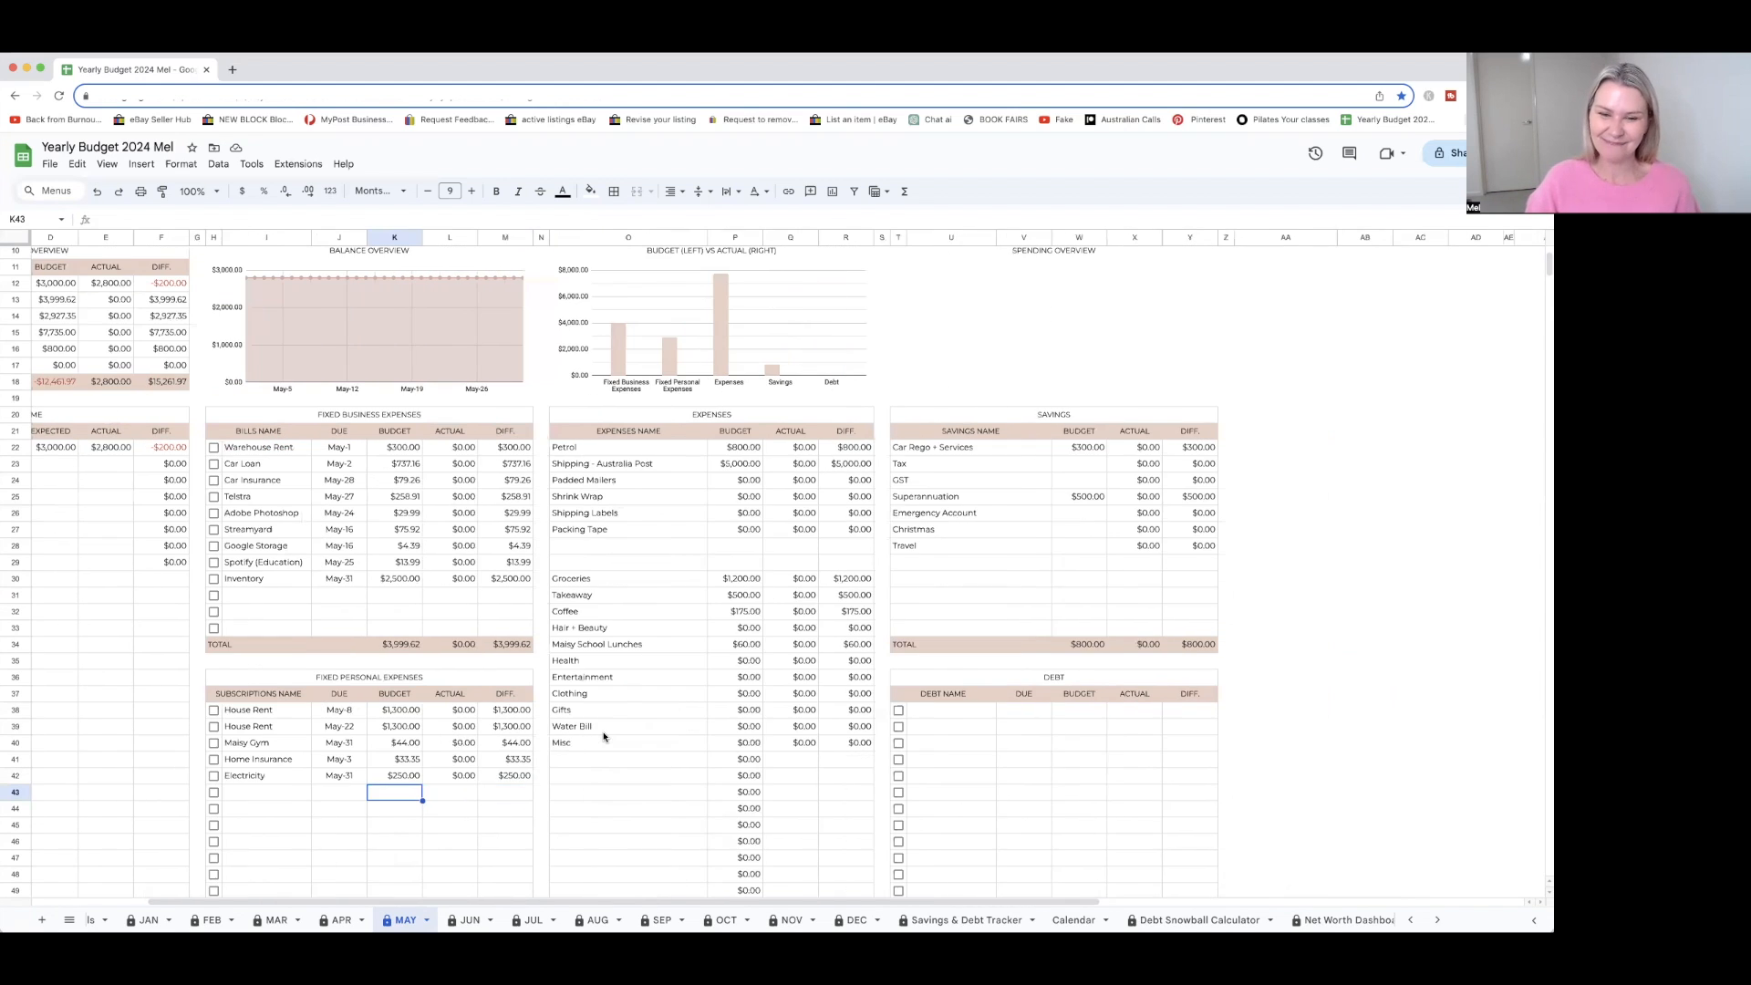
scroll(603, 737, left, 1)
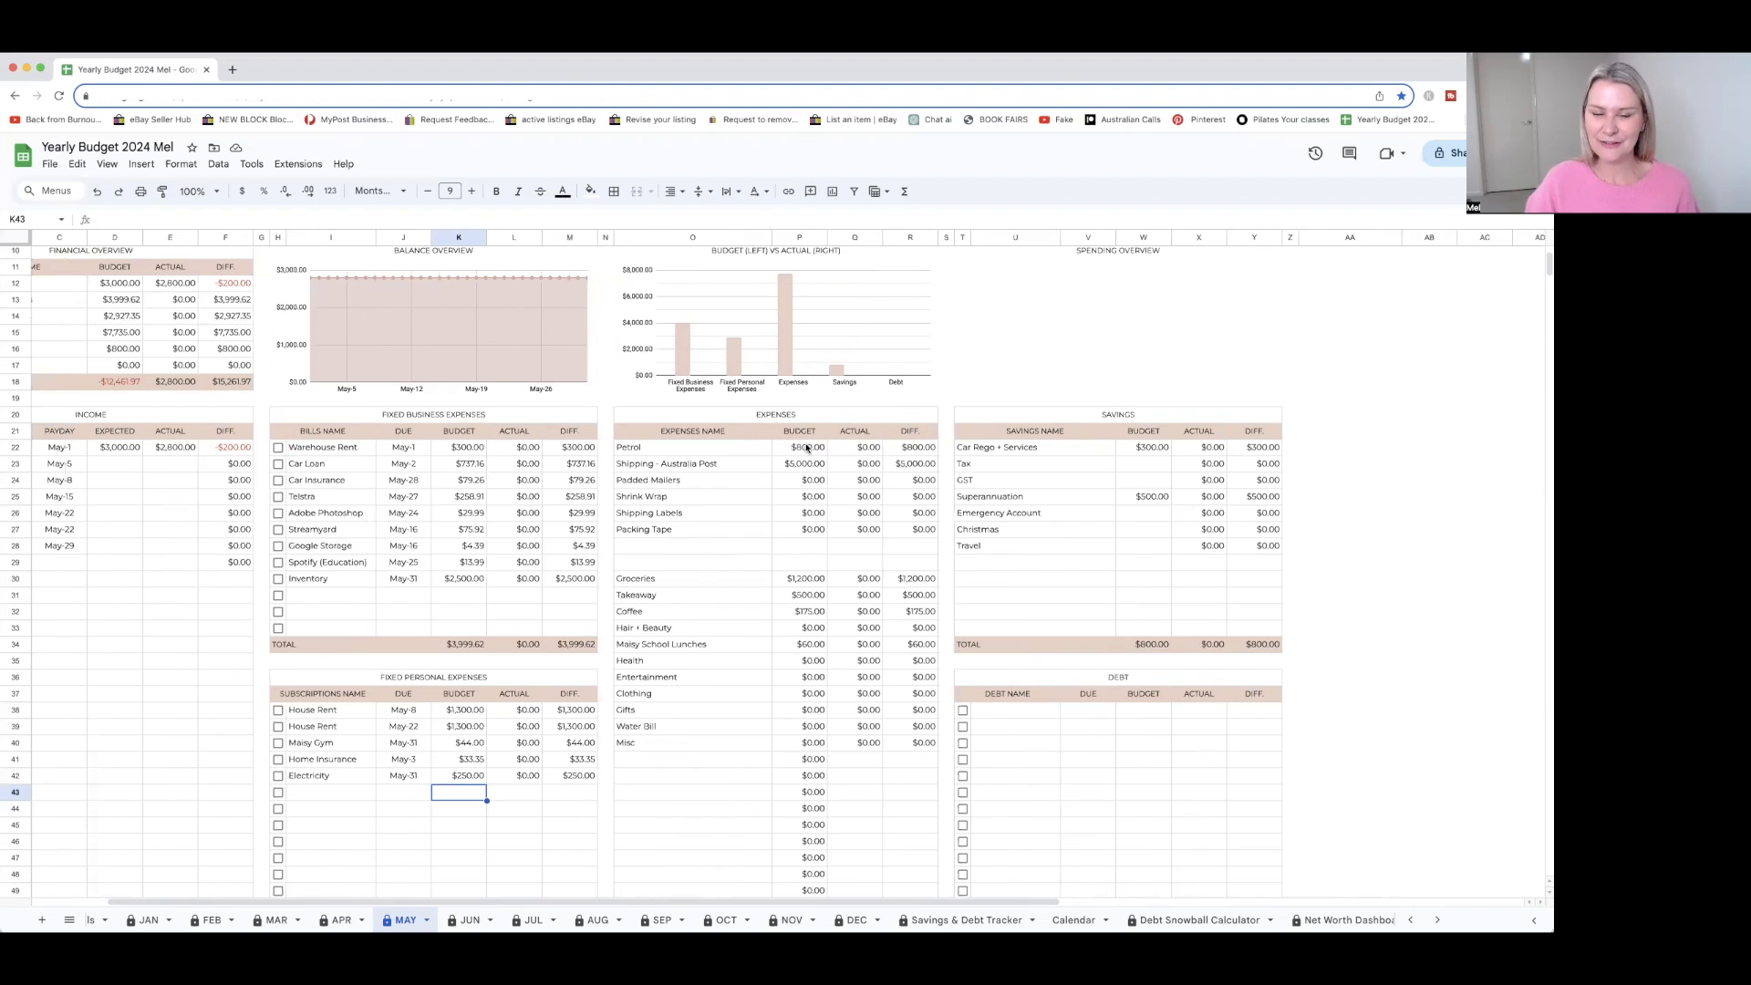
scroll(802, 447, up, 1)
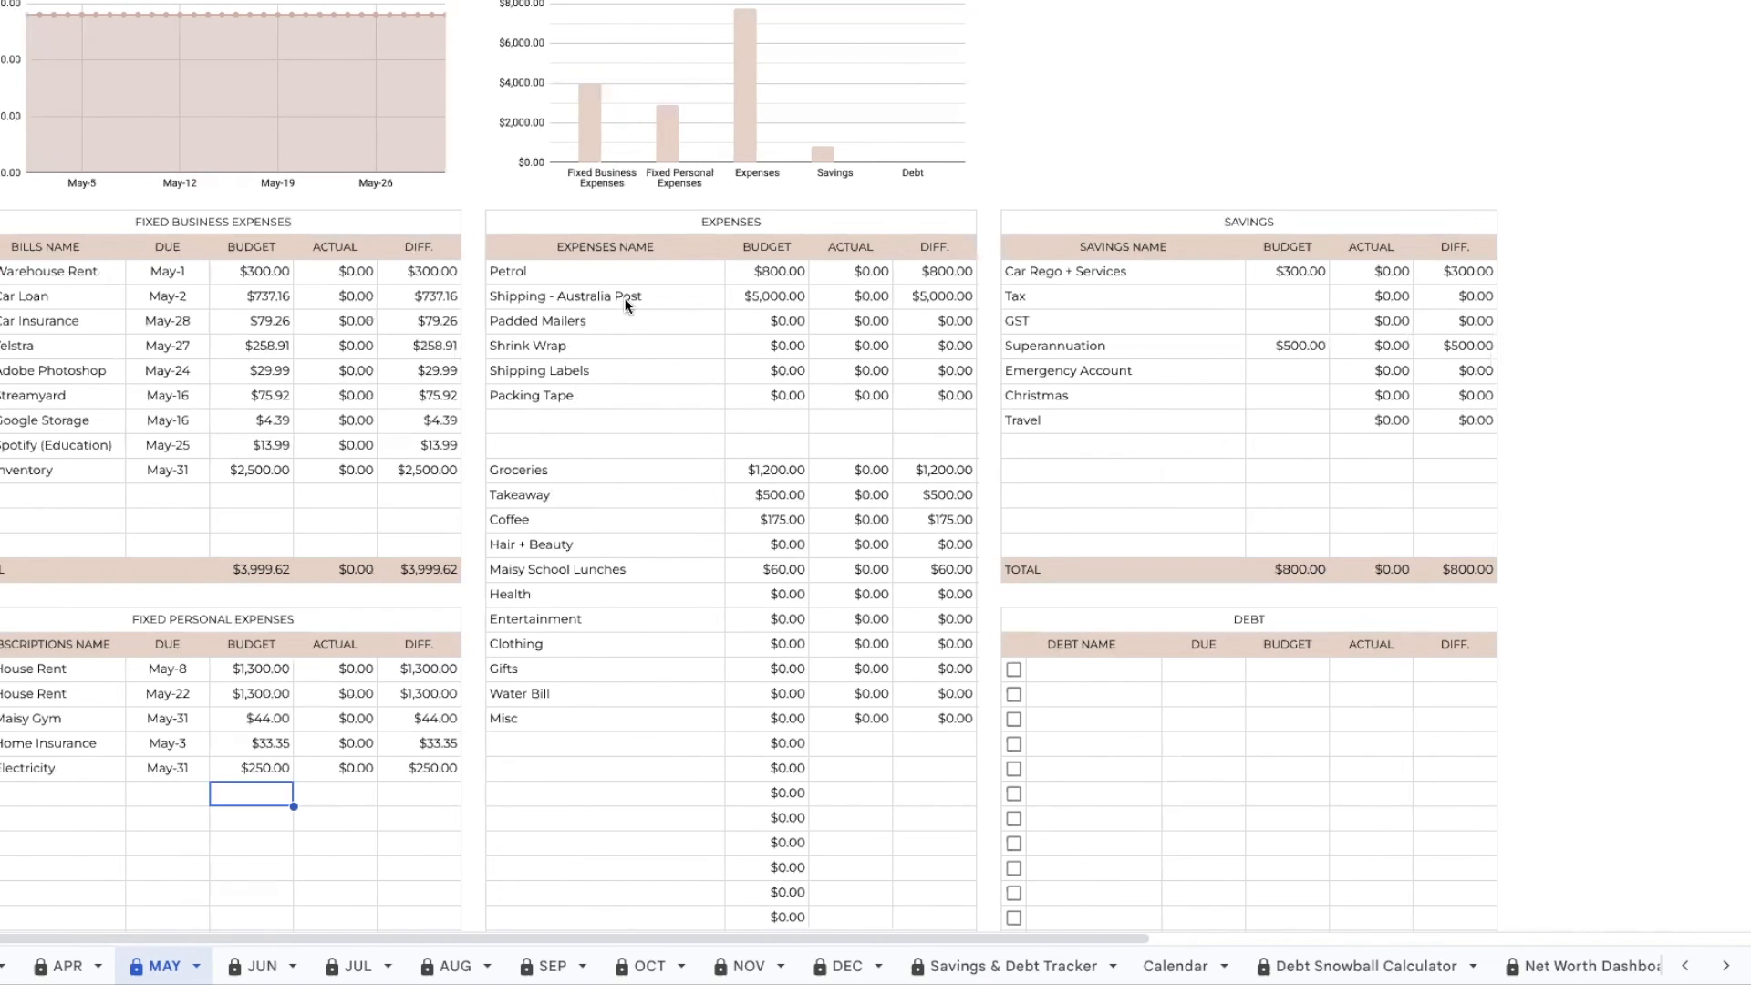
scroll(625, 299, left, 2)
scroll(828, 312, right, 1)
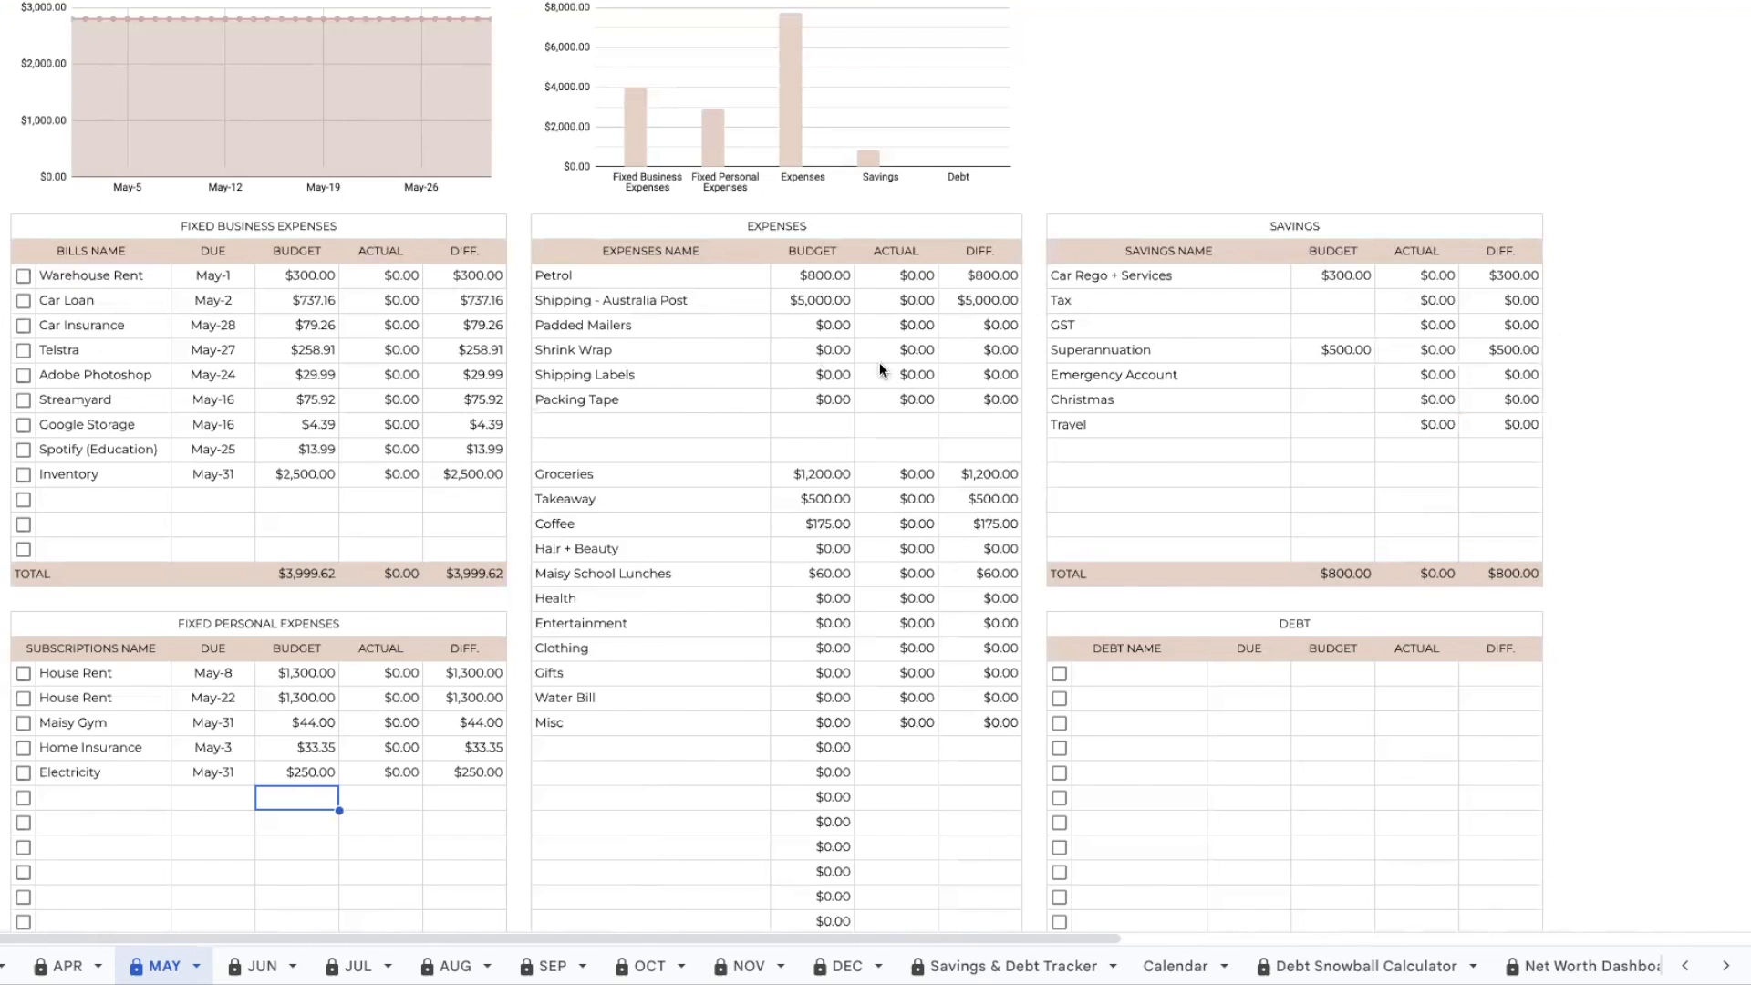
scroll(878, 364, down, 2)
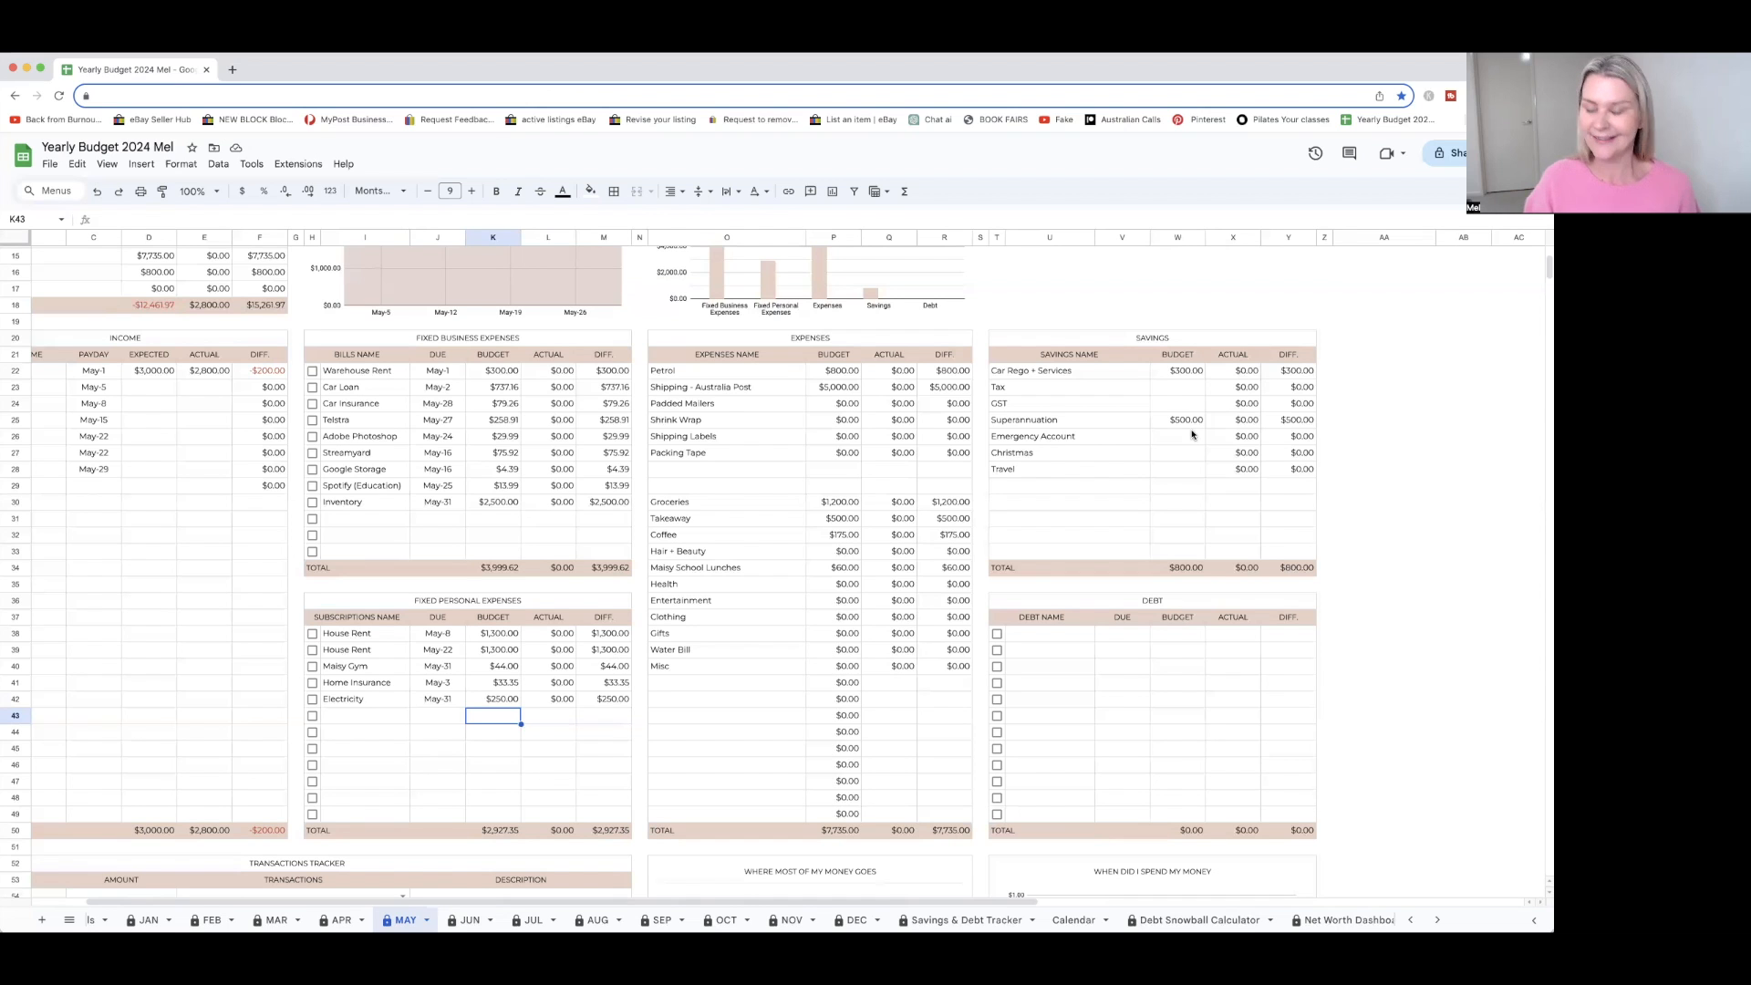
Examine the Savings and Debt tables and the transactions tracker area below them on the May sheet
scroll(1191, 429, left, 2)
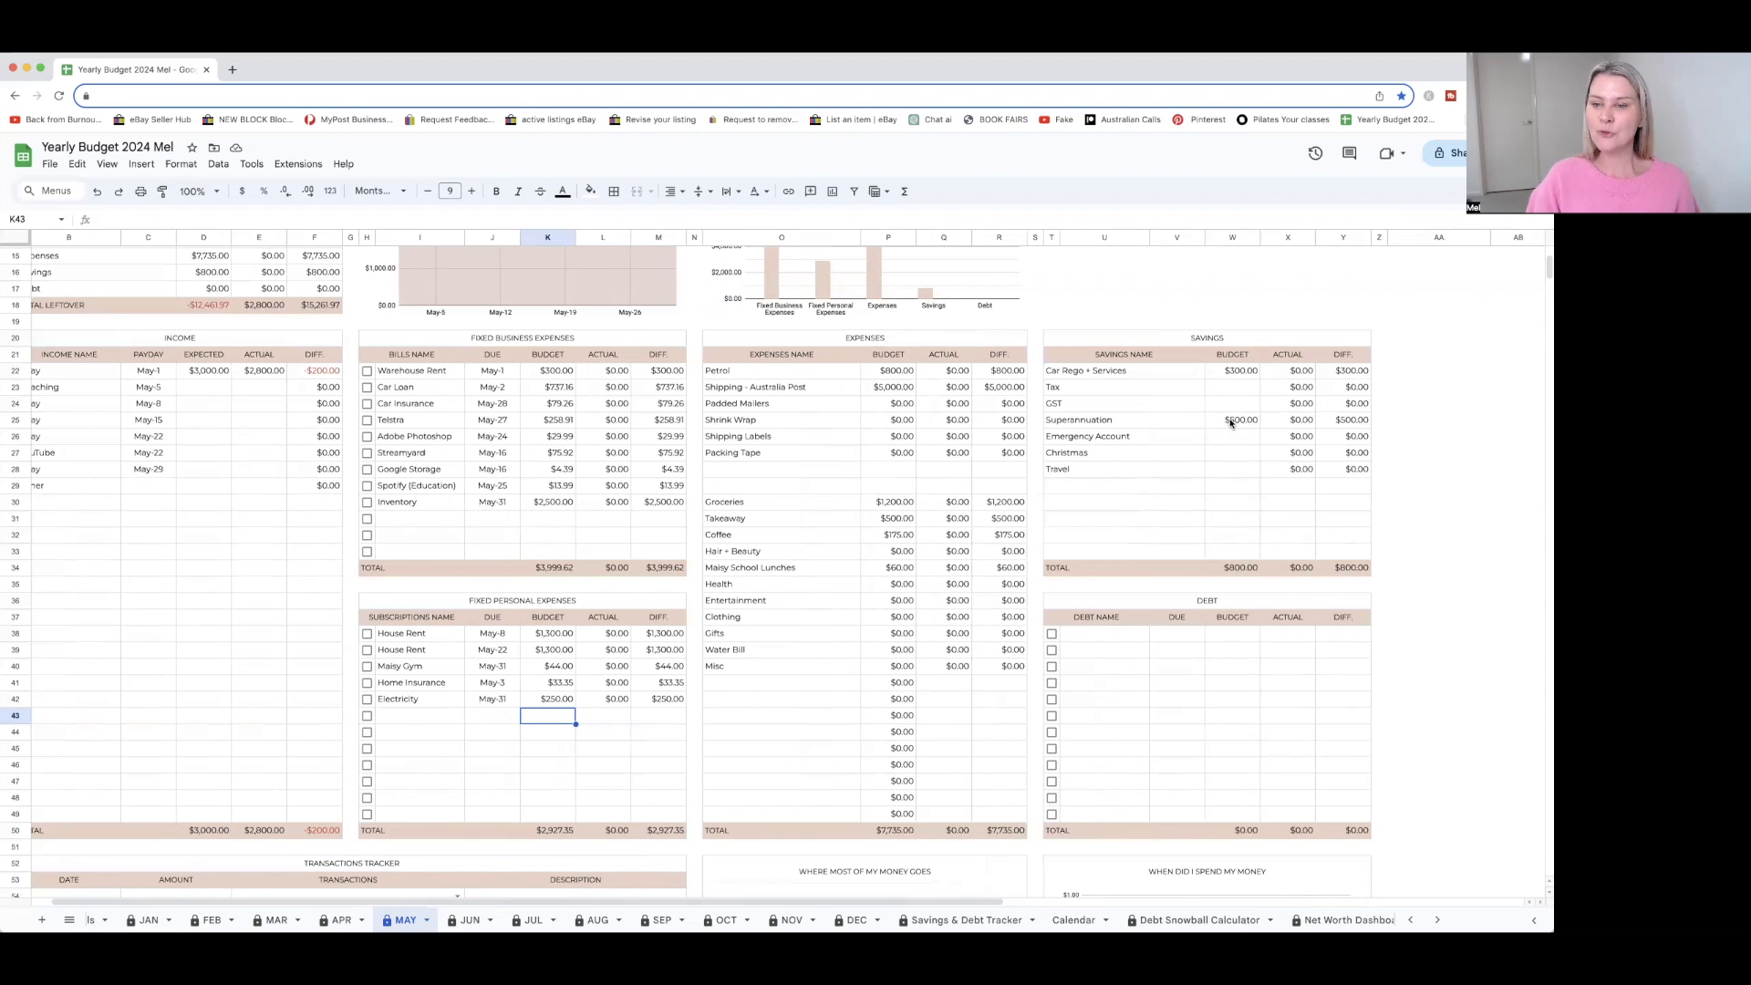
scroll(1228, 427, right, 1)
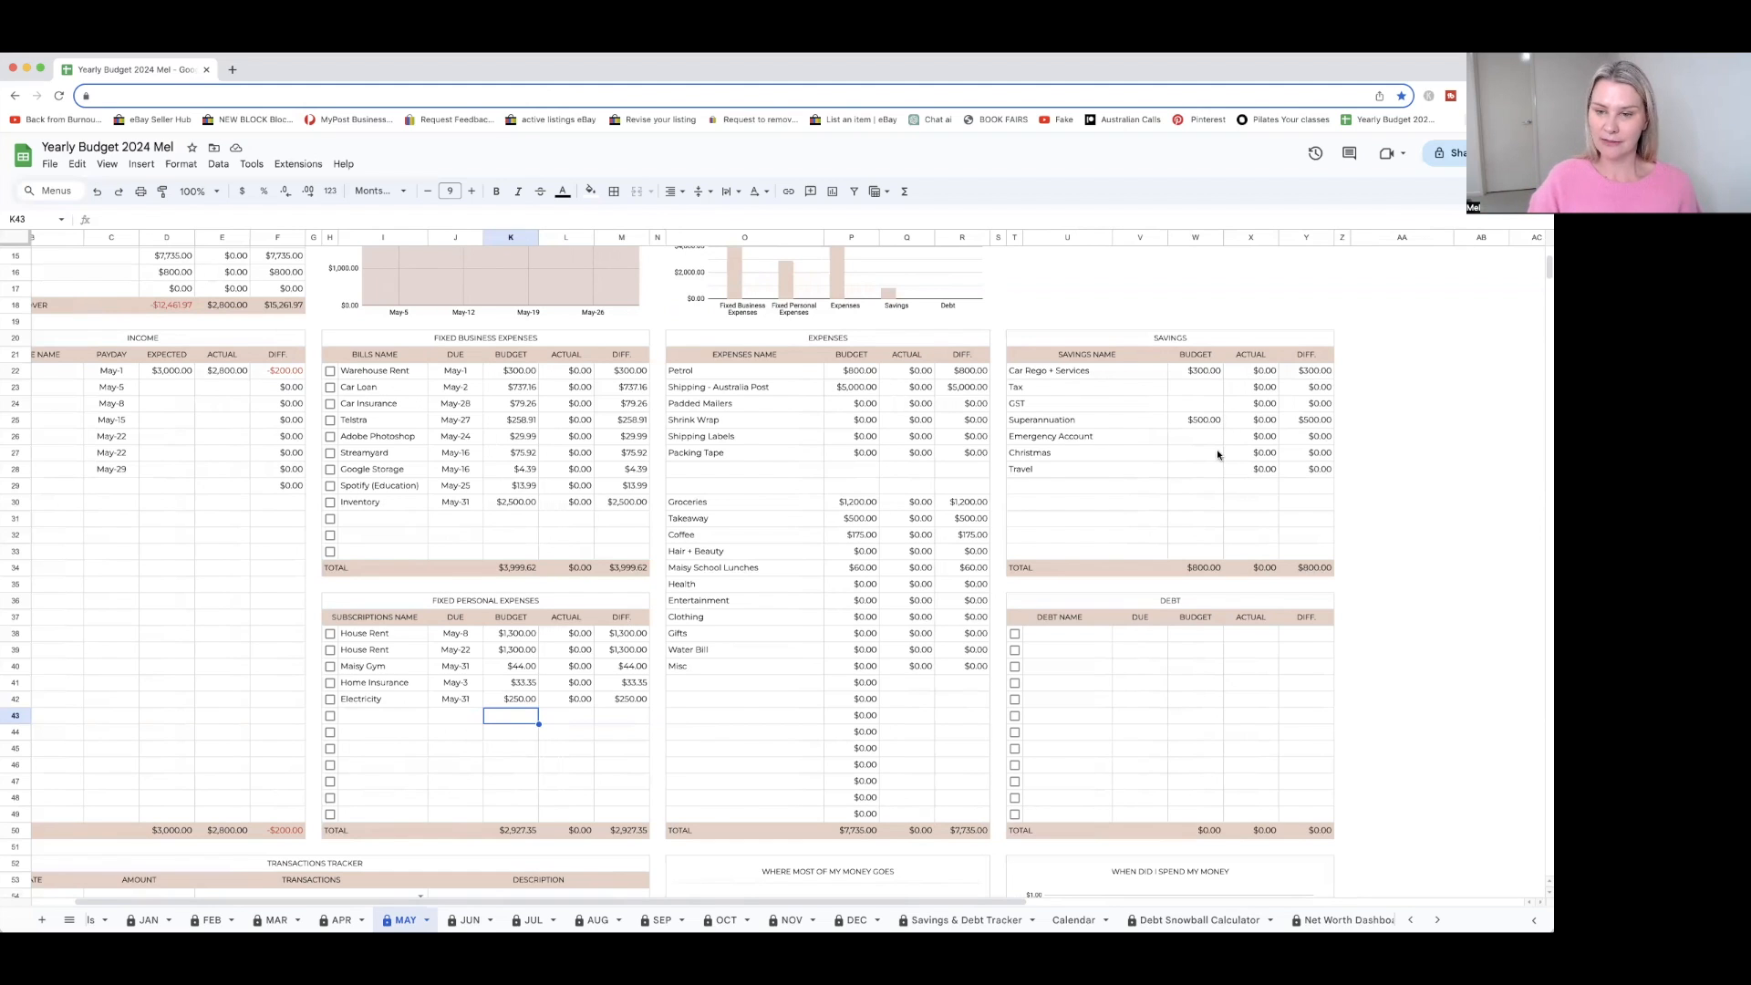
scroll(1093, 438, left, 1)
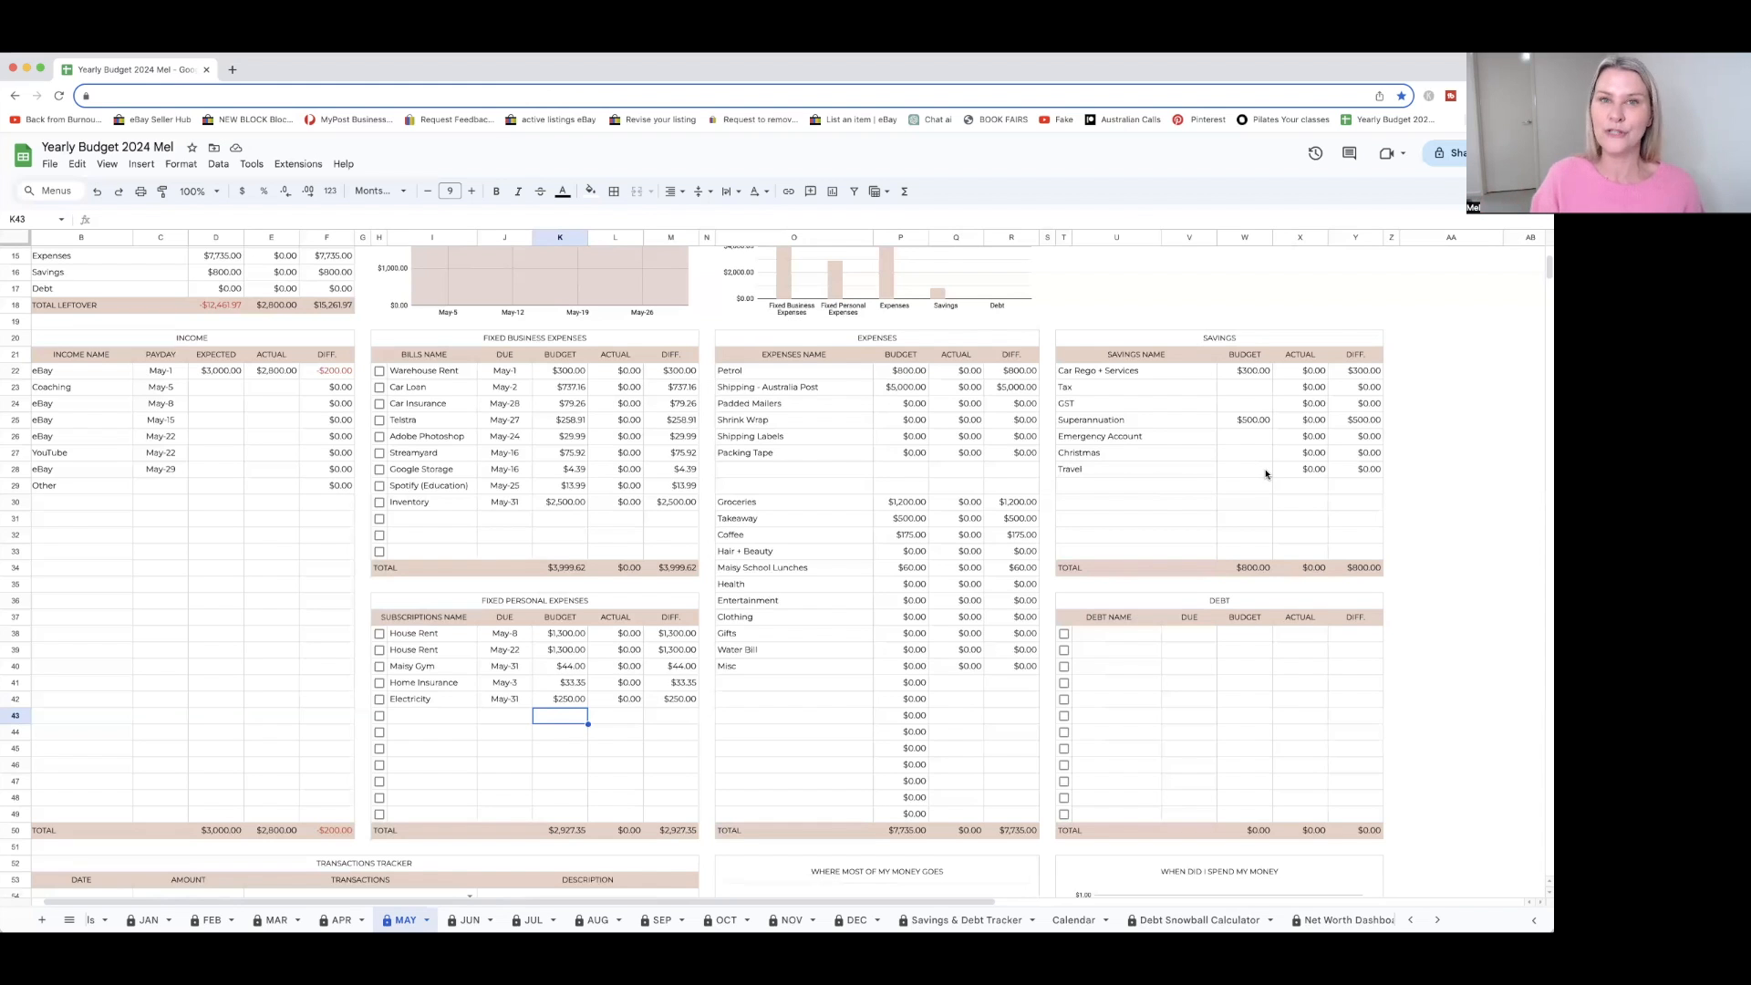
scroll(1266, 473, up, 2)
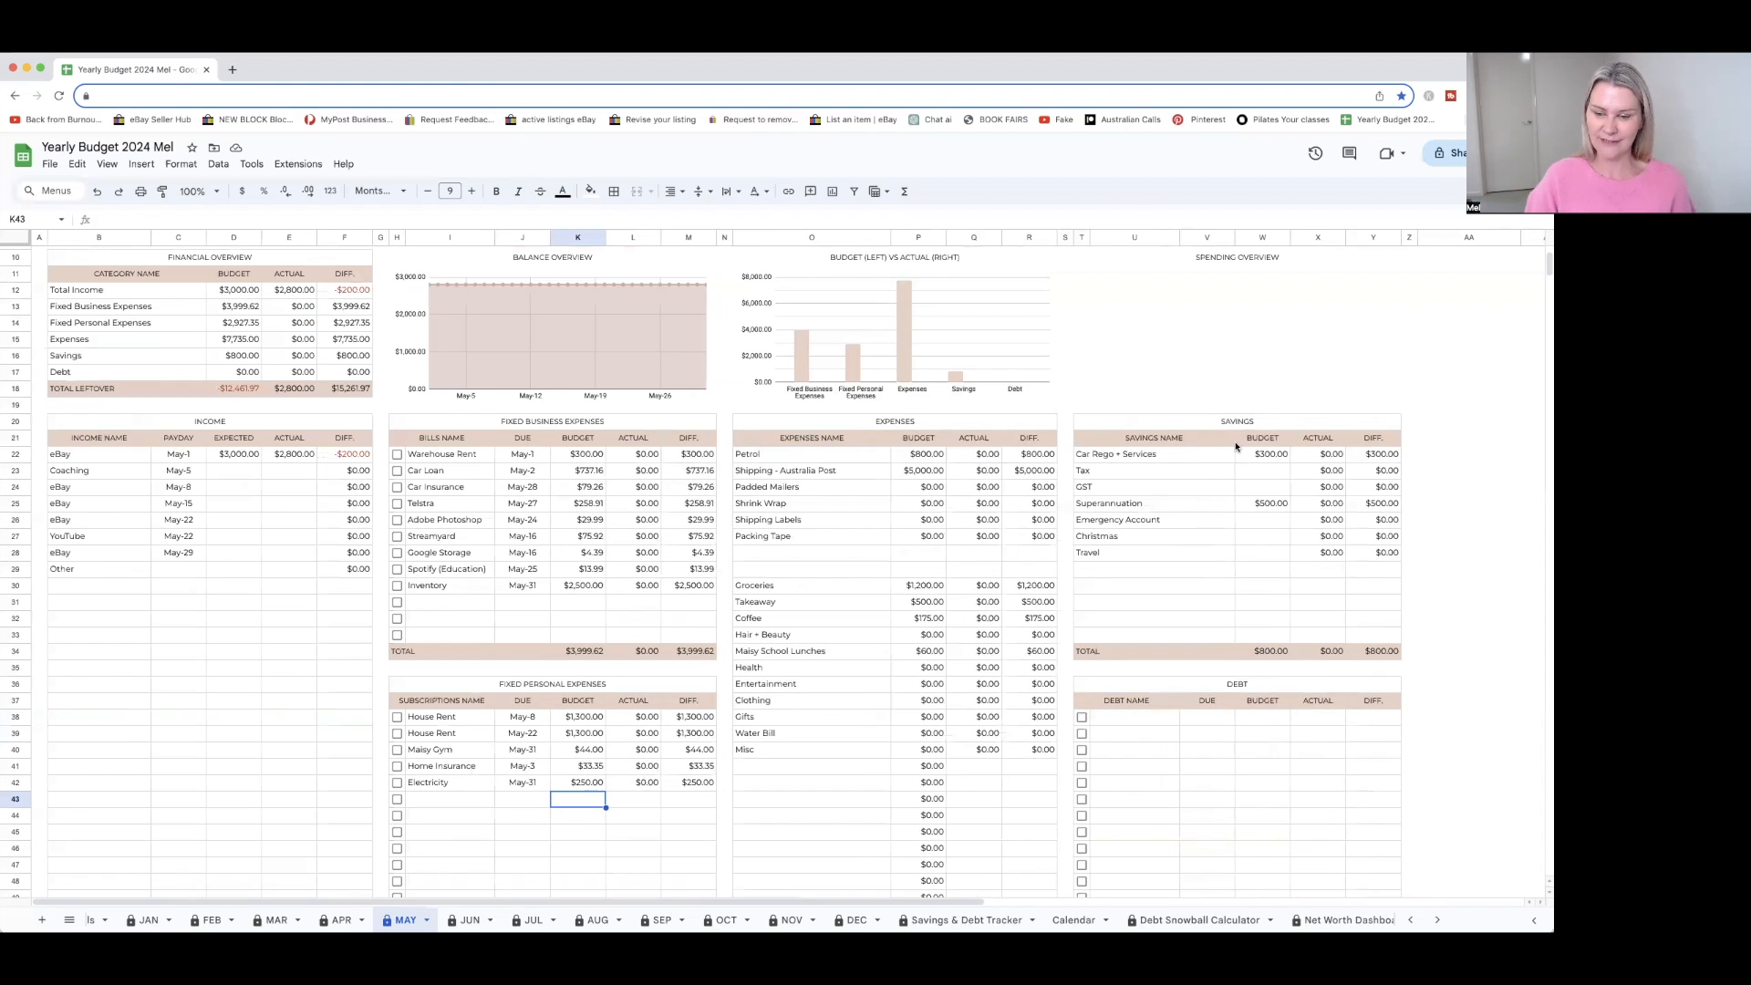
scroll(1240, 463, down, 6)
scroll(1253, 461, up, 2)
scroll(1253, 462, up, 1)
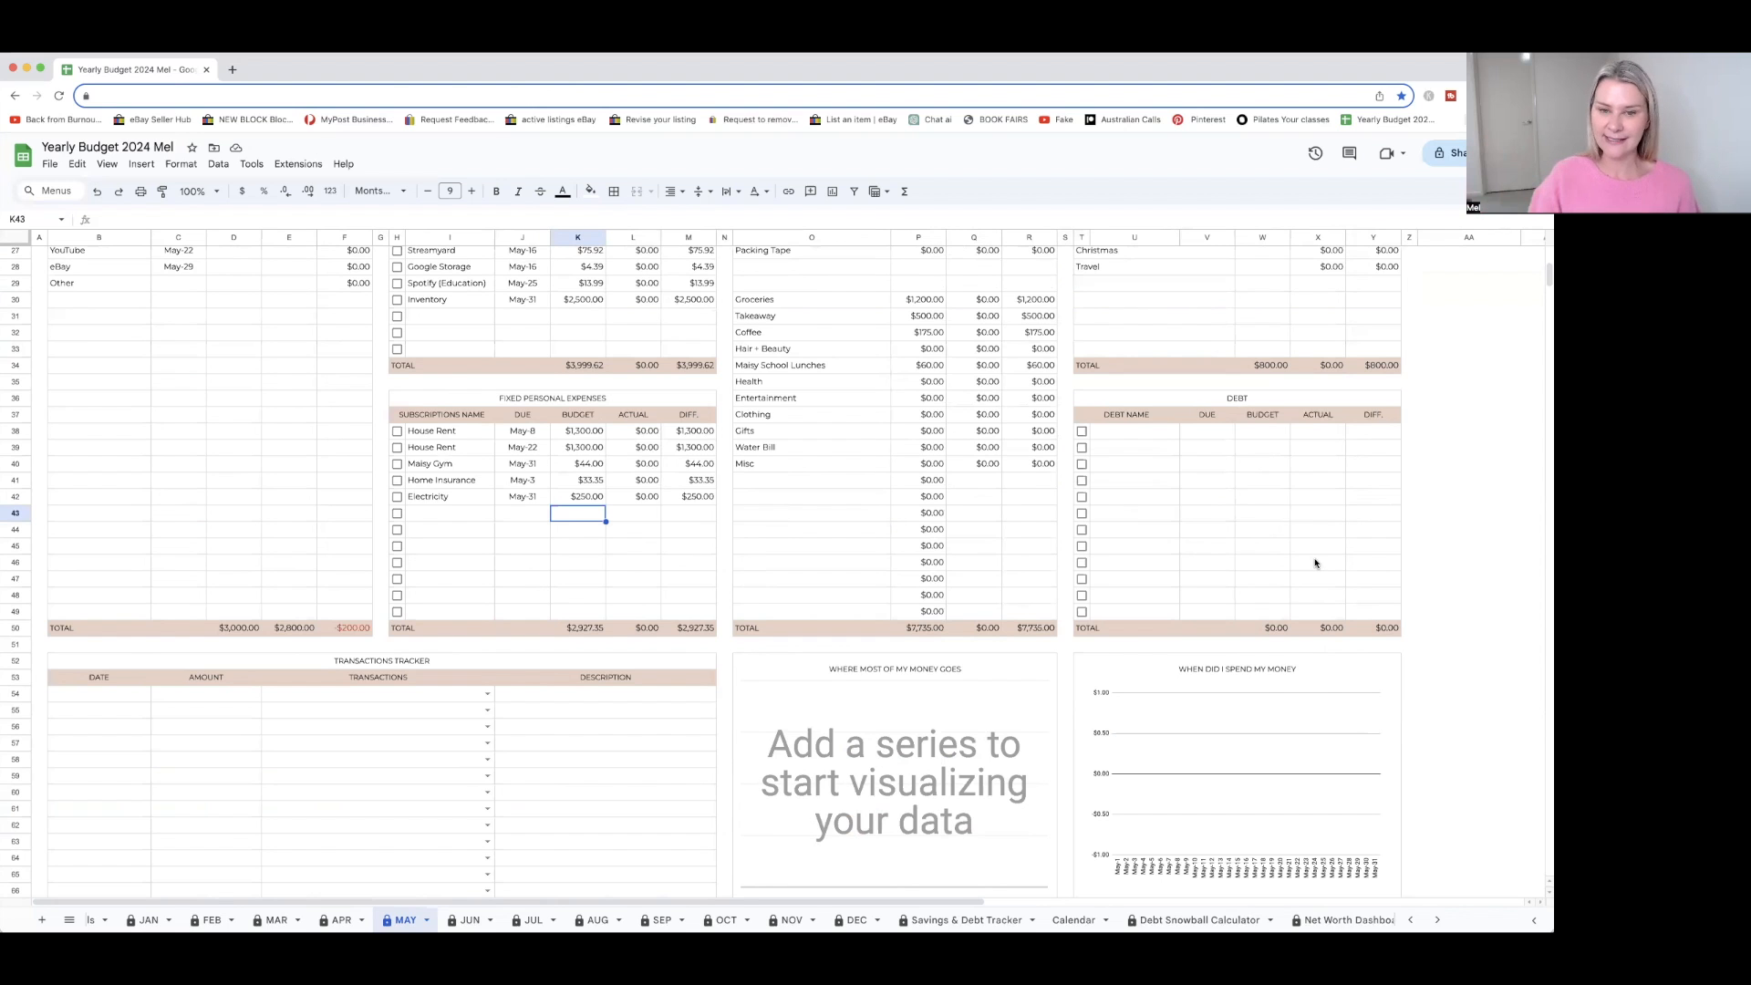
scroll(1310, 563, up, 3)
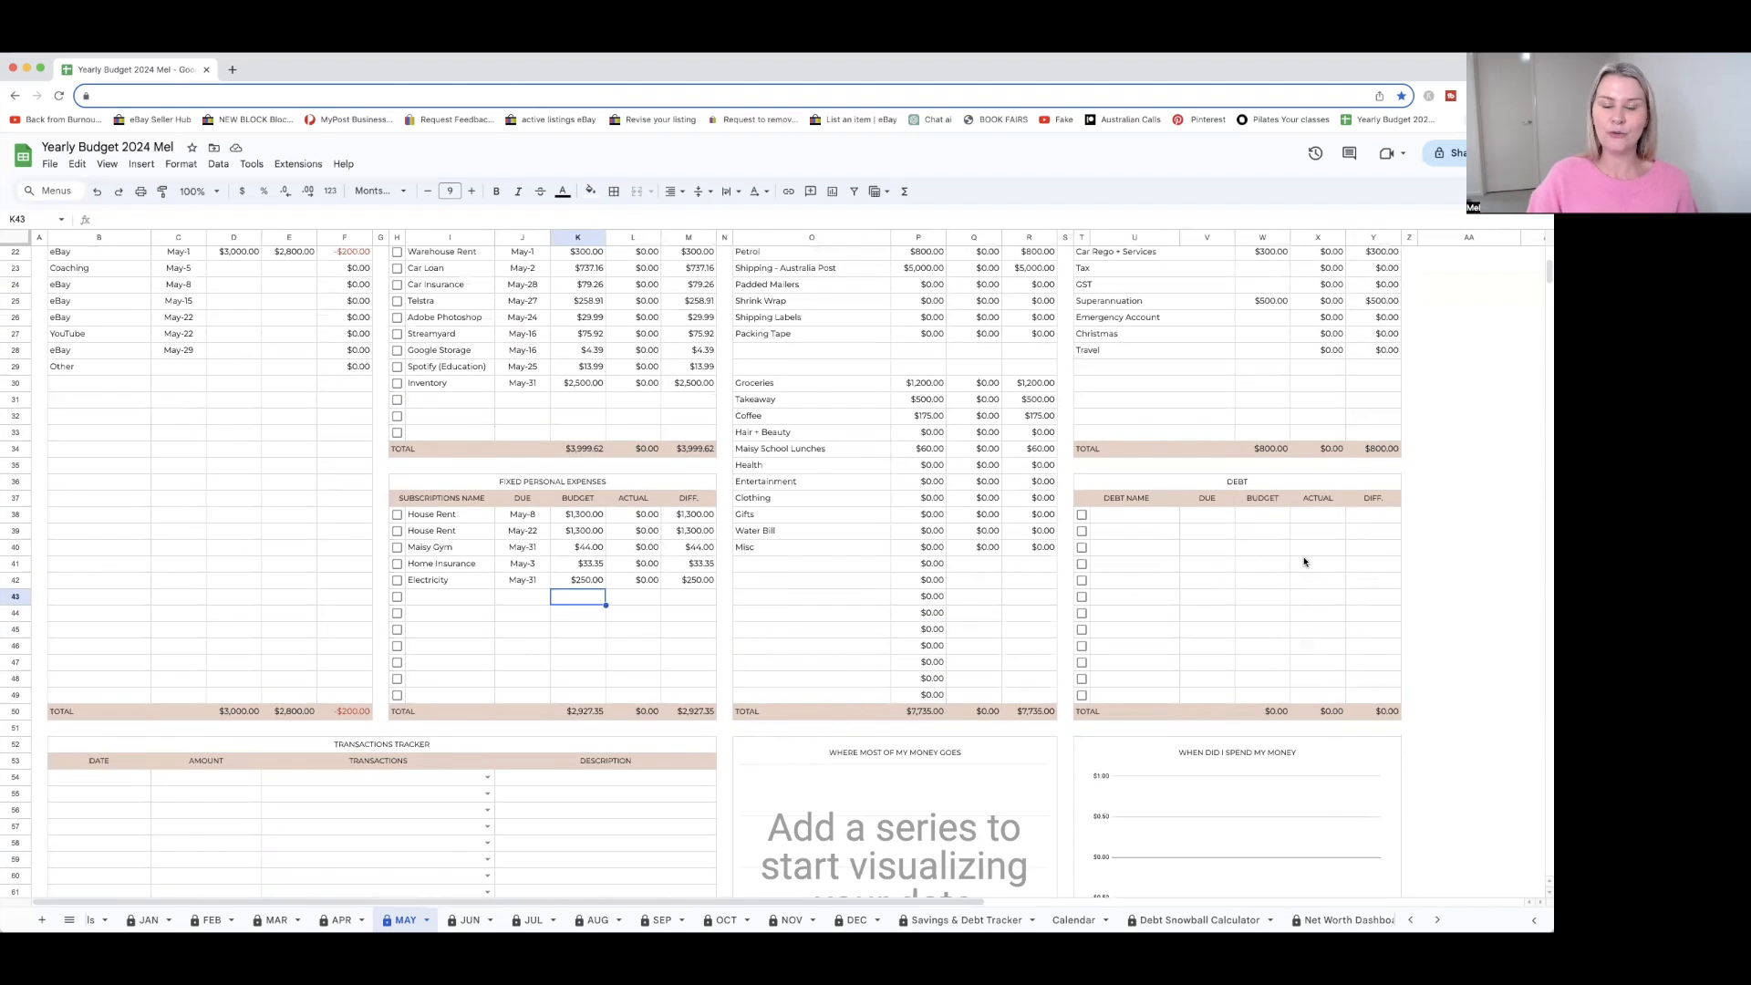
scroll(1295, 559, up, 2)
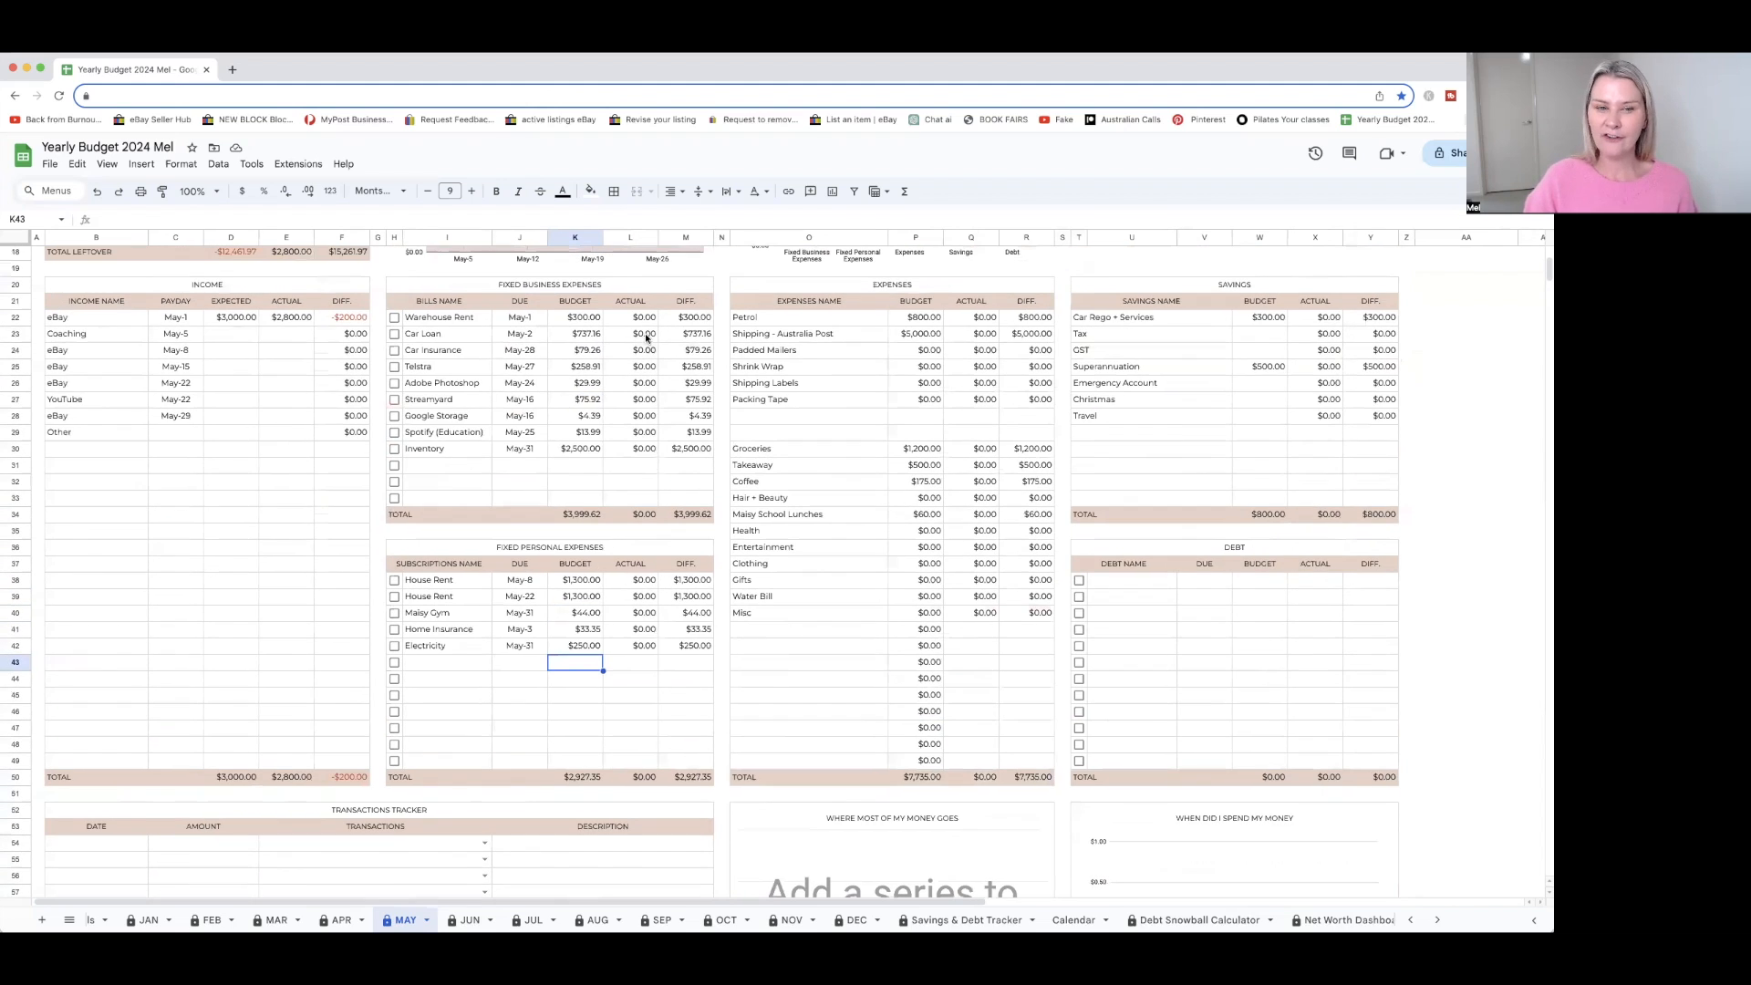
Mark Warehouse Rent as paid and enter its actual amount of $300, allowing protected edits without further warnings for 5 minutes
scroll(557, 386, up, 1)
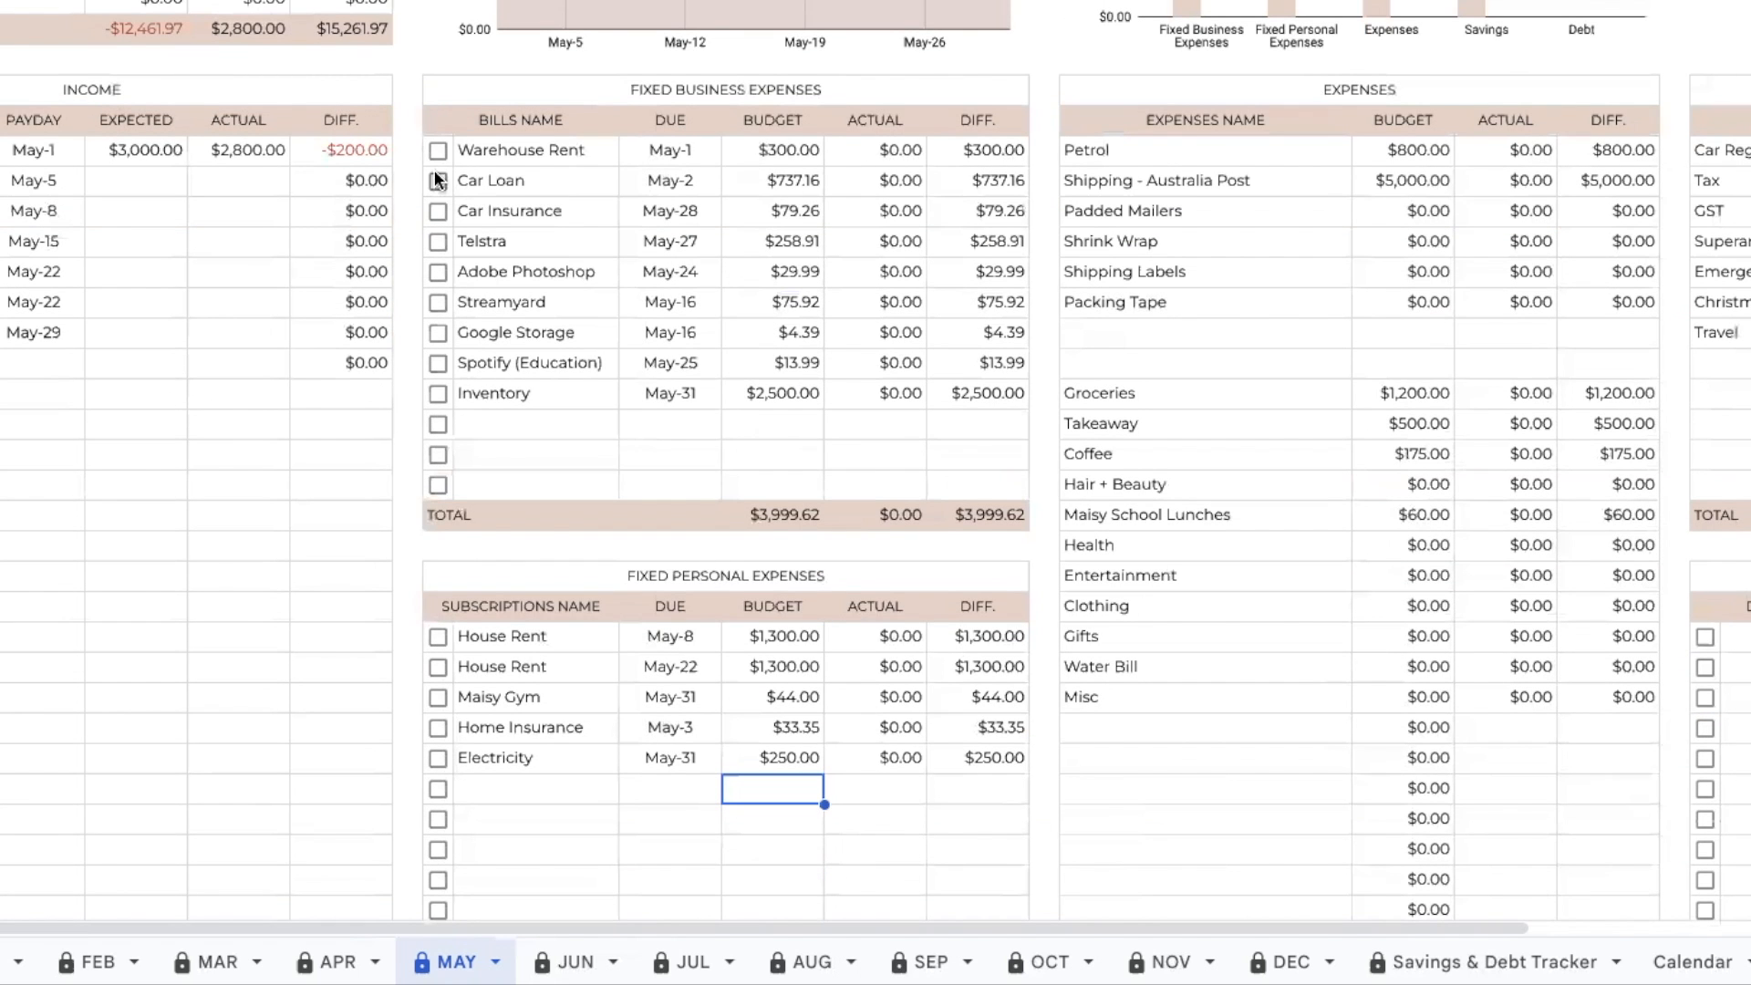
click(434, 150)
click(894, 149)
text(300)
key(Return)
click(831, 292)
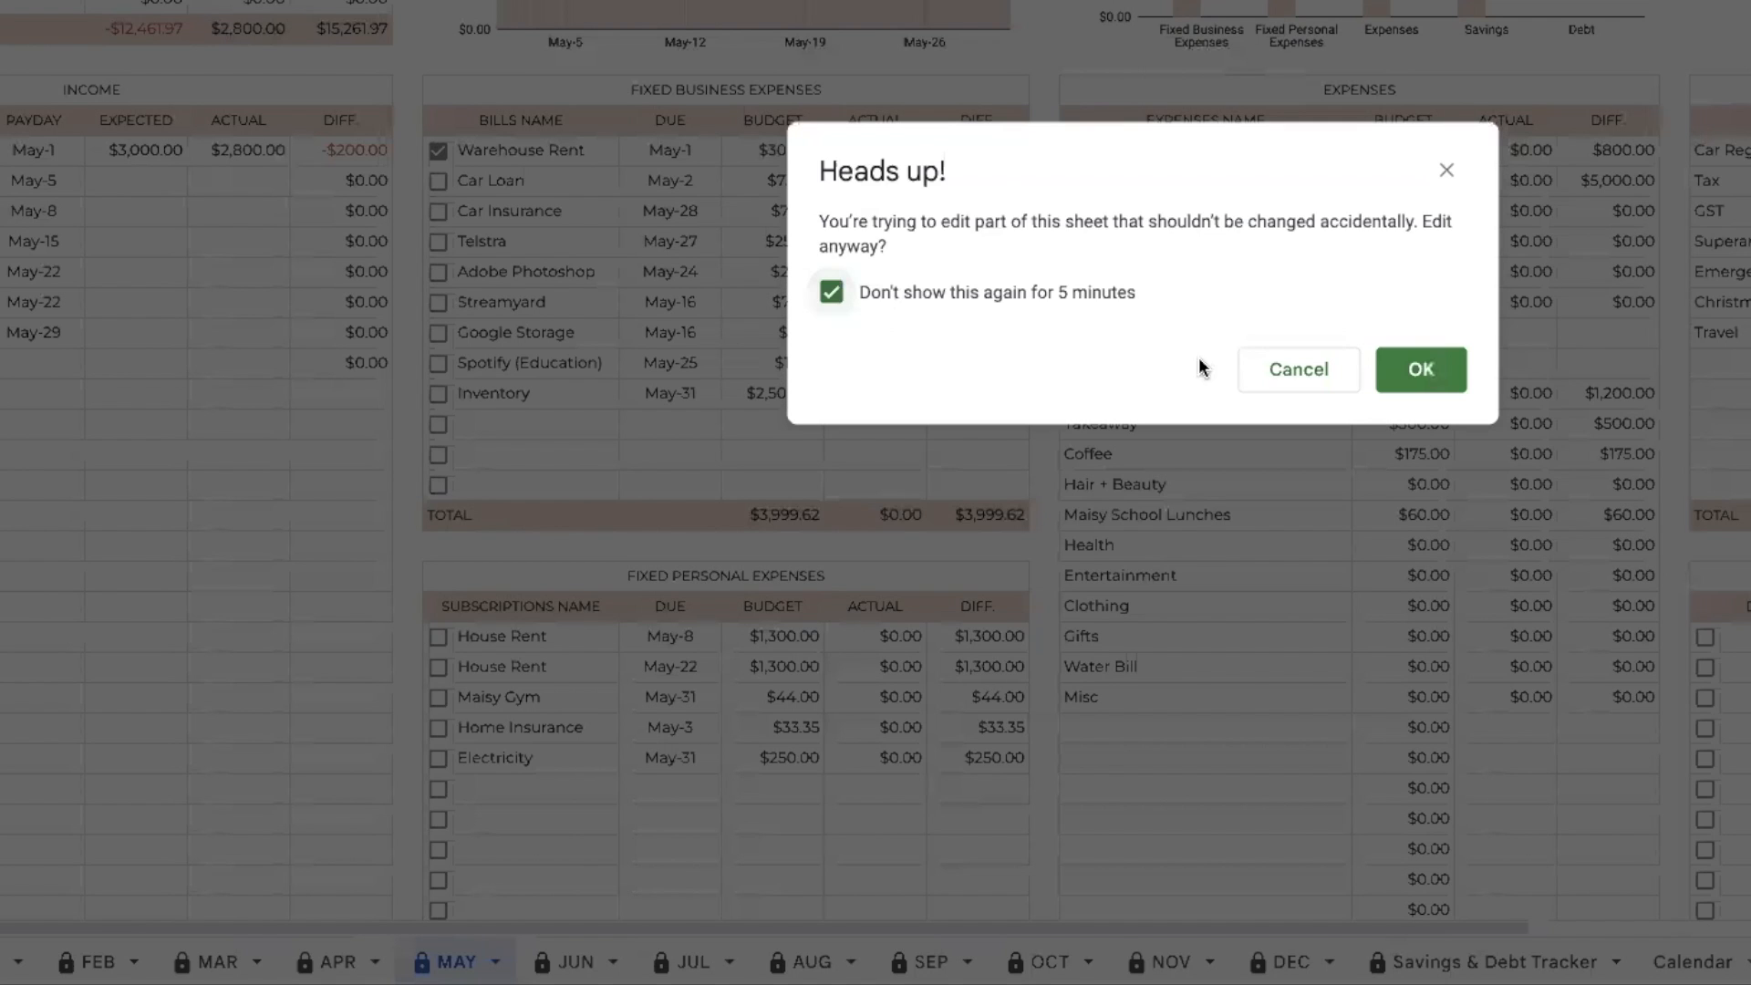
click(1421, 370)
Record a May-1 transaction of $5.25 in the Transactions Tracker under the Coffee category
scroll(106, 240, down, 10)
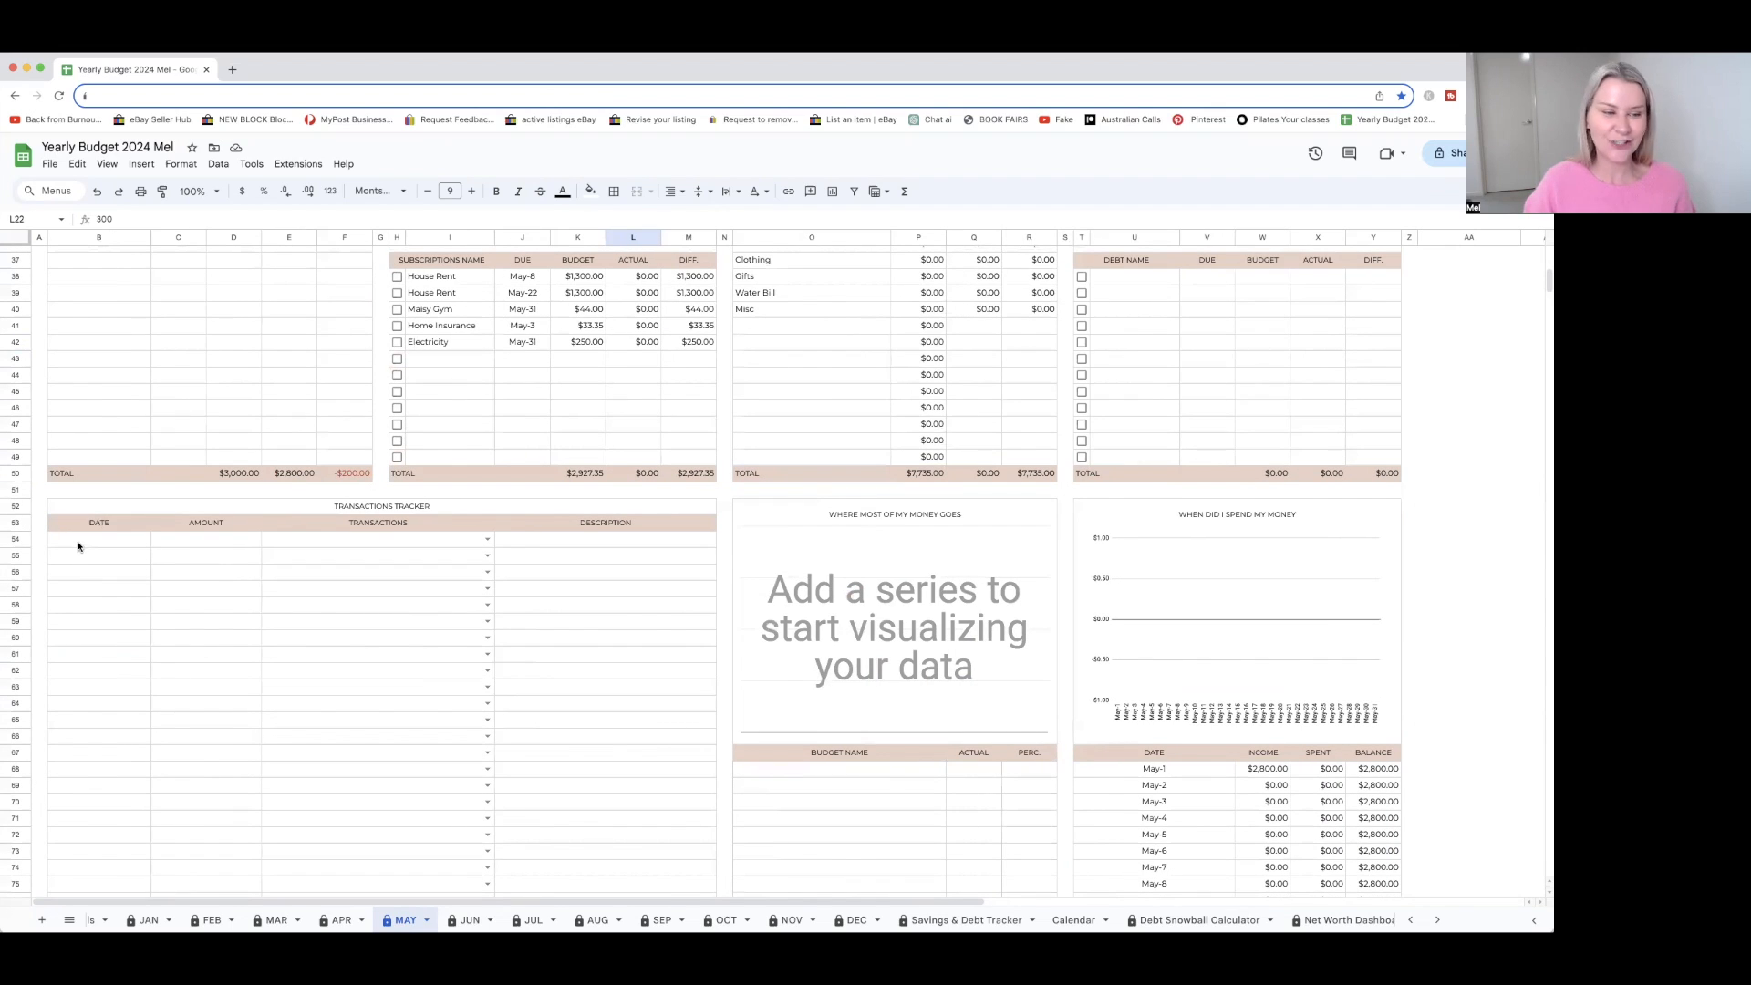
double_click(79, 539)
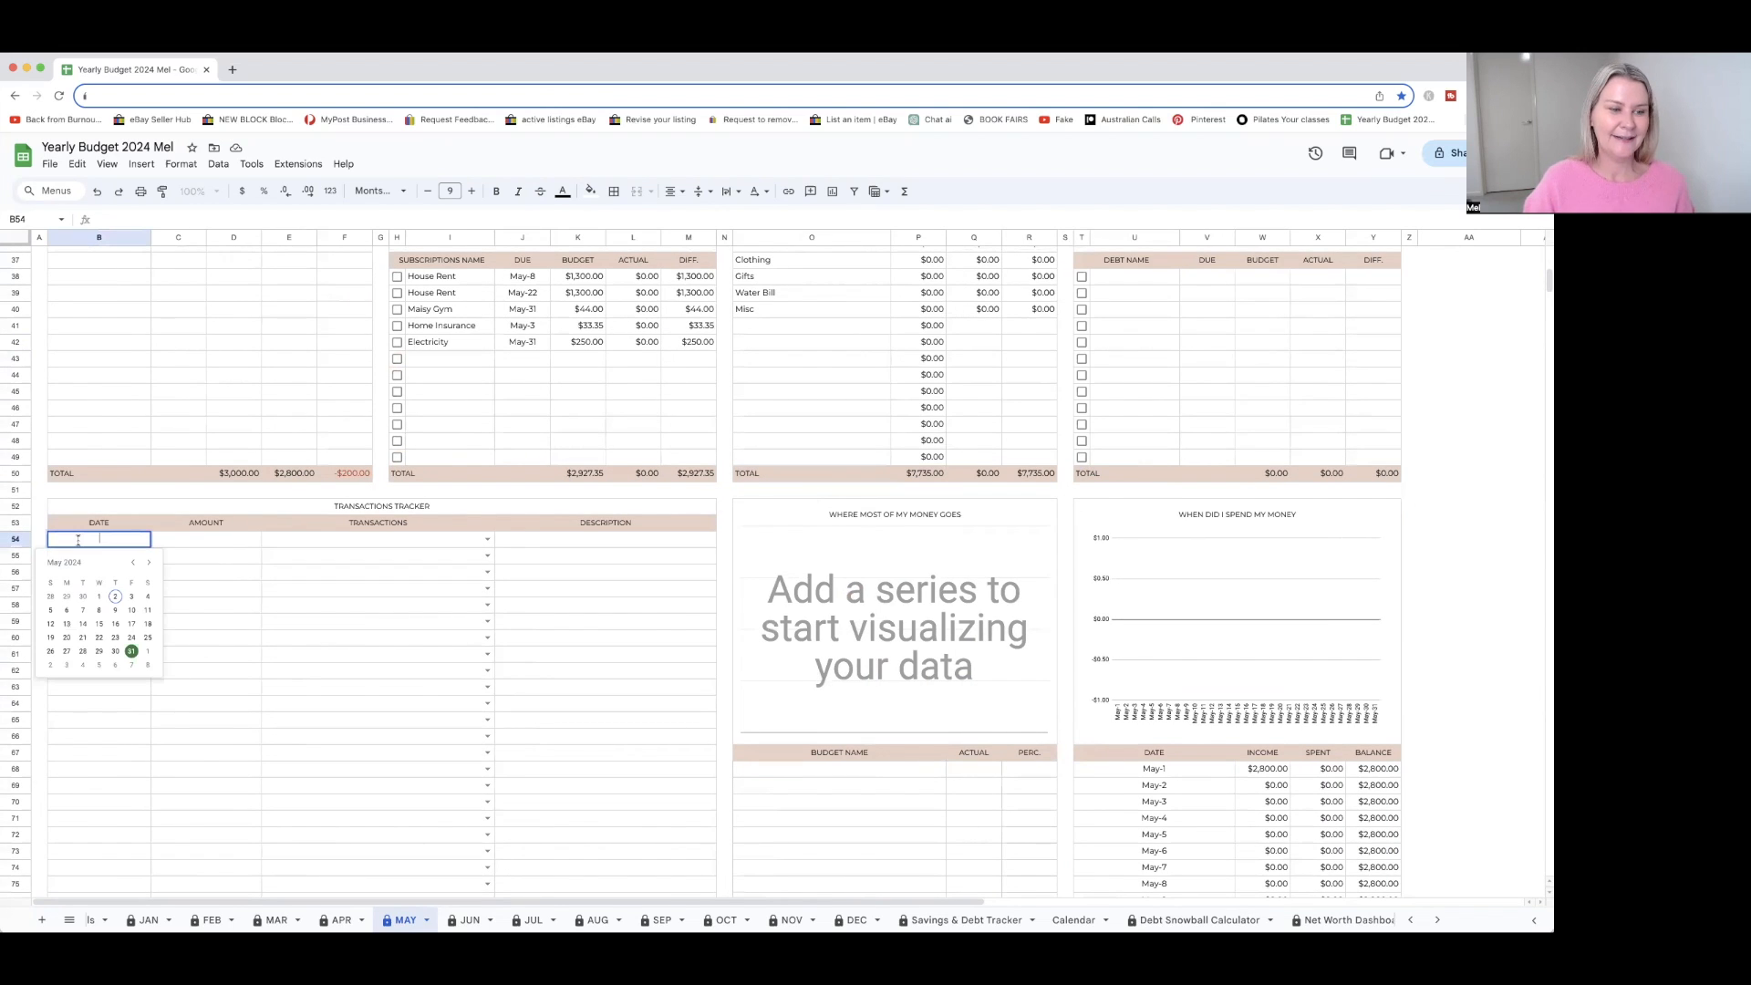
click(100, 596)
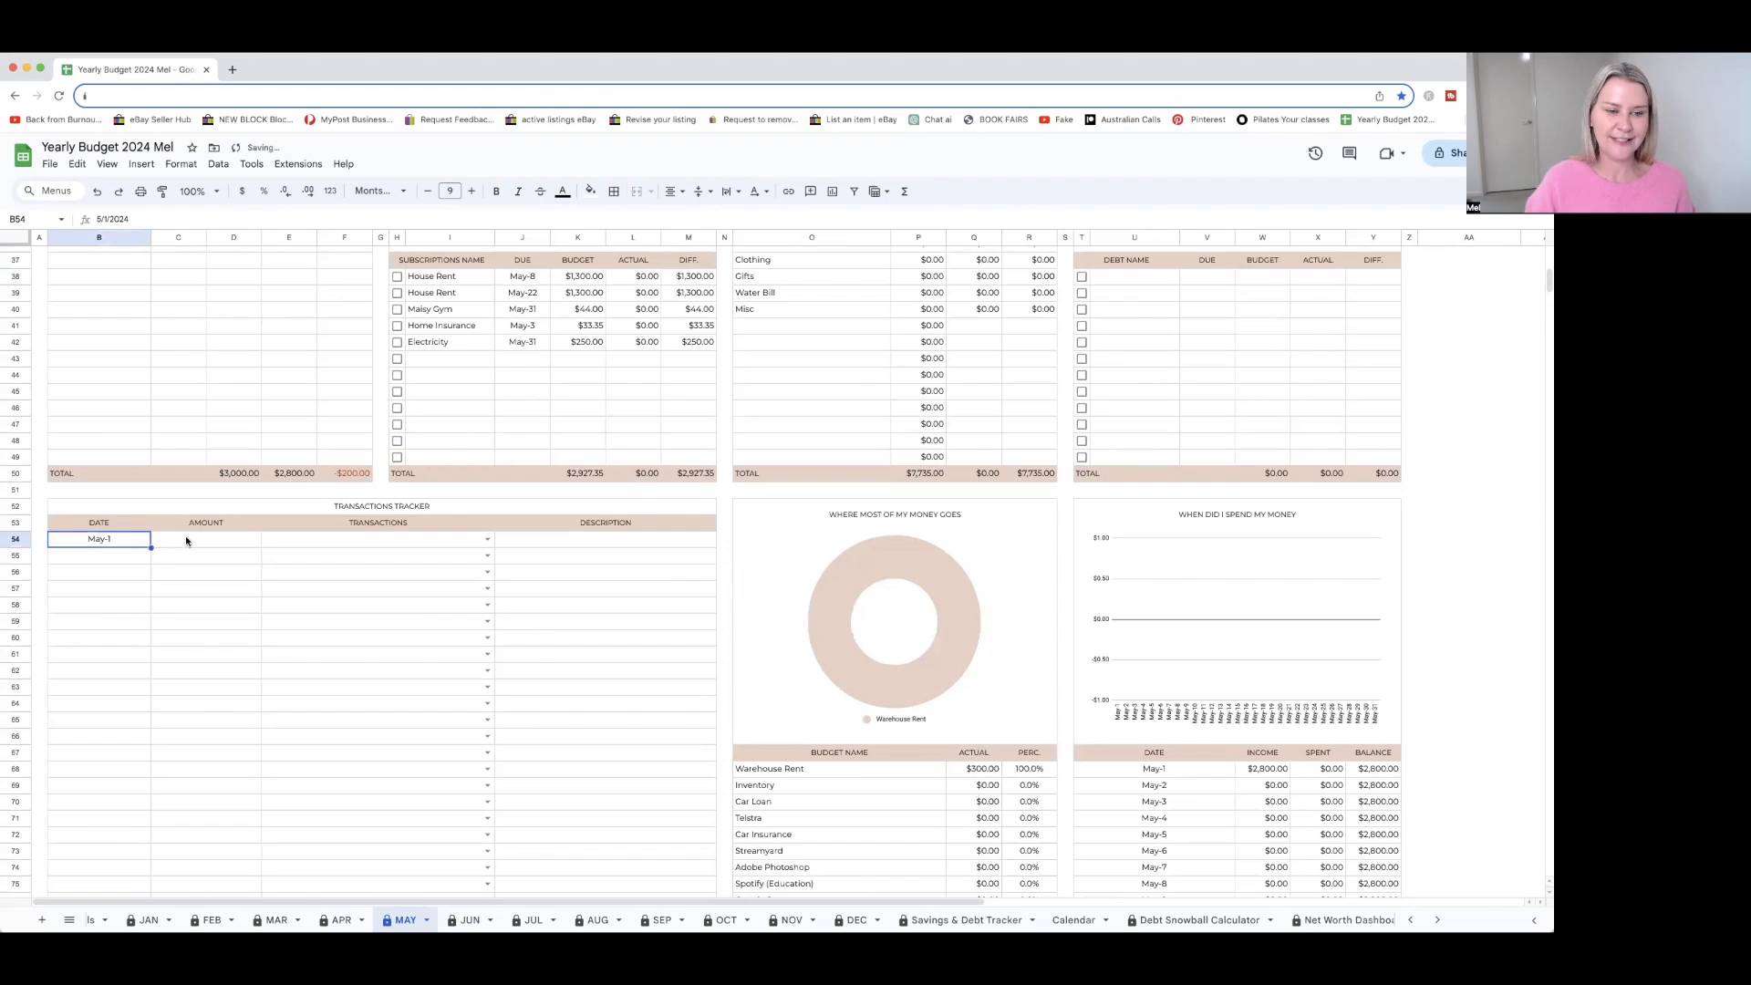
click(216, 544)
text(5.25)
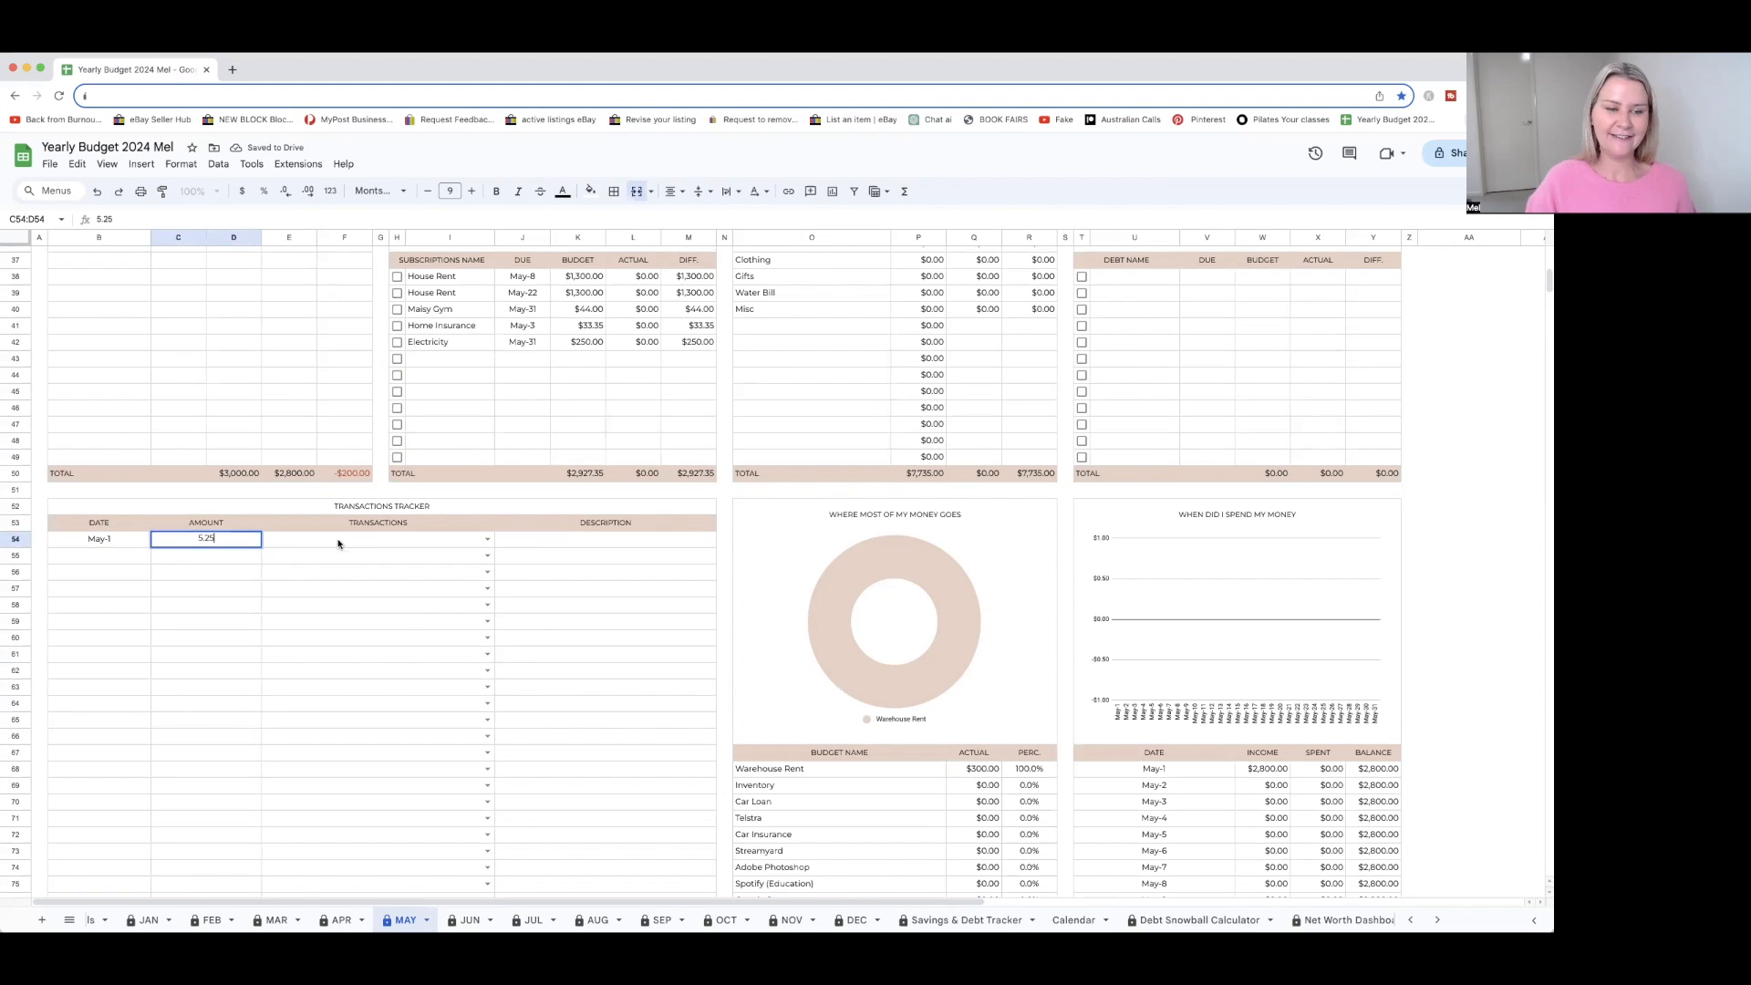
click(487, 540)
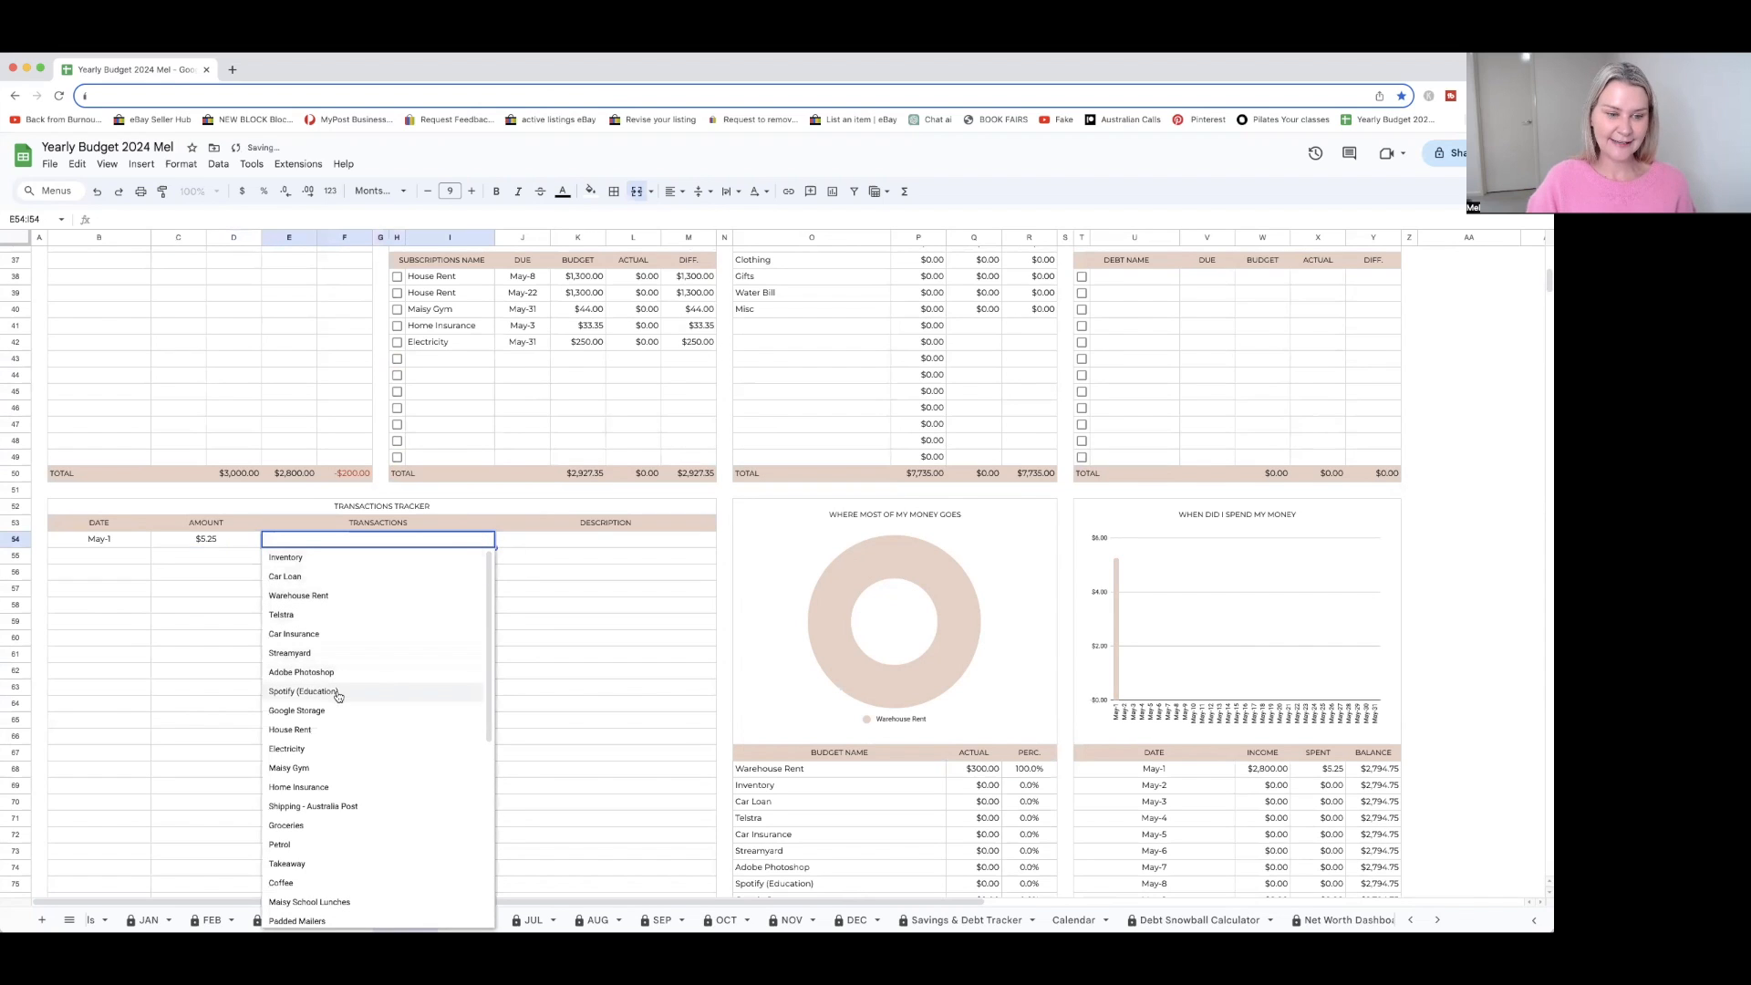
click(297, 881)
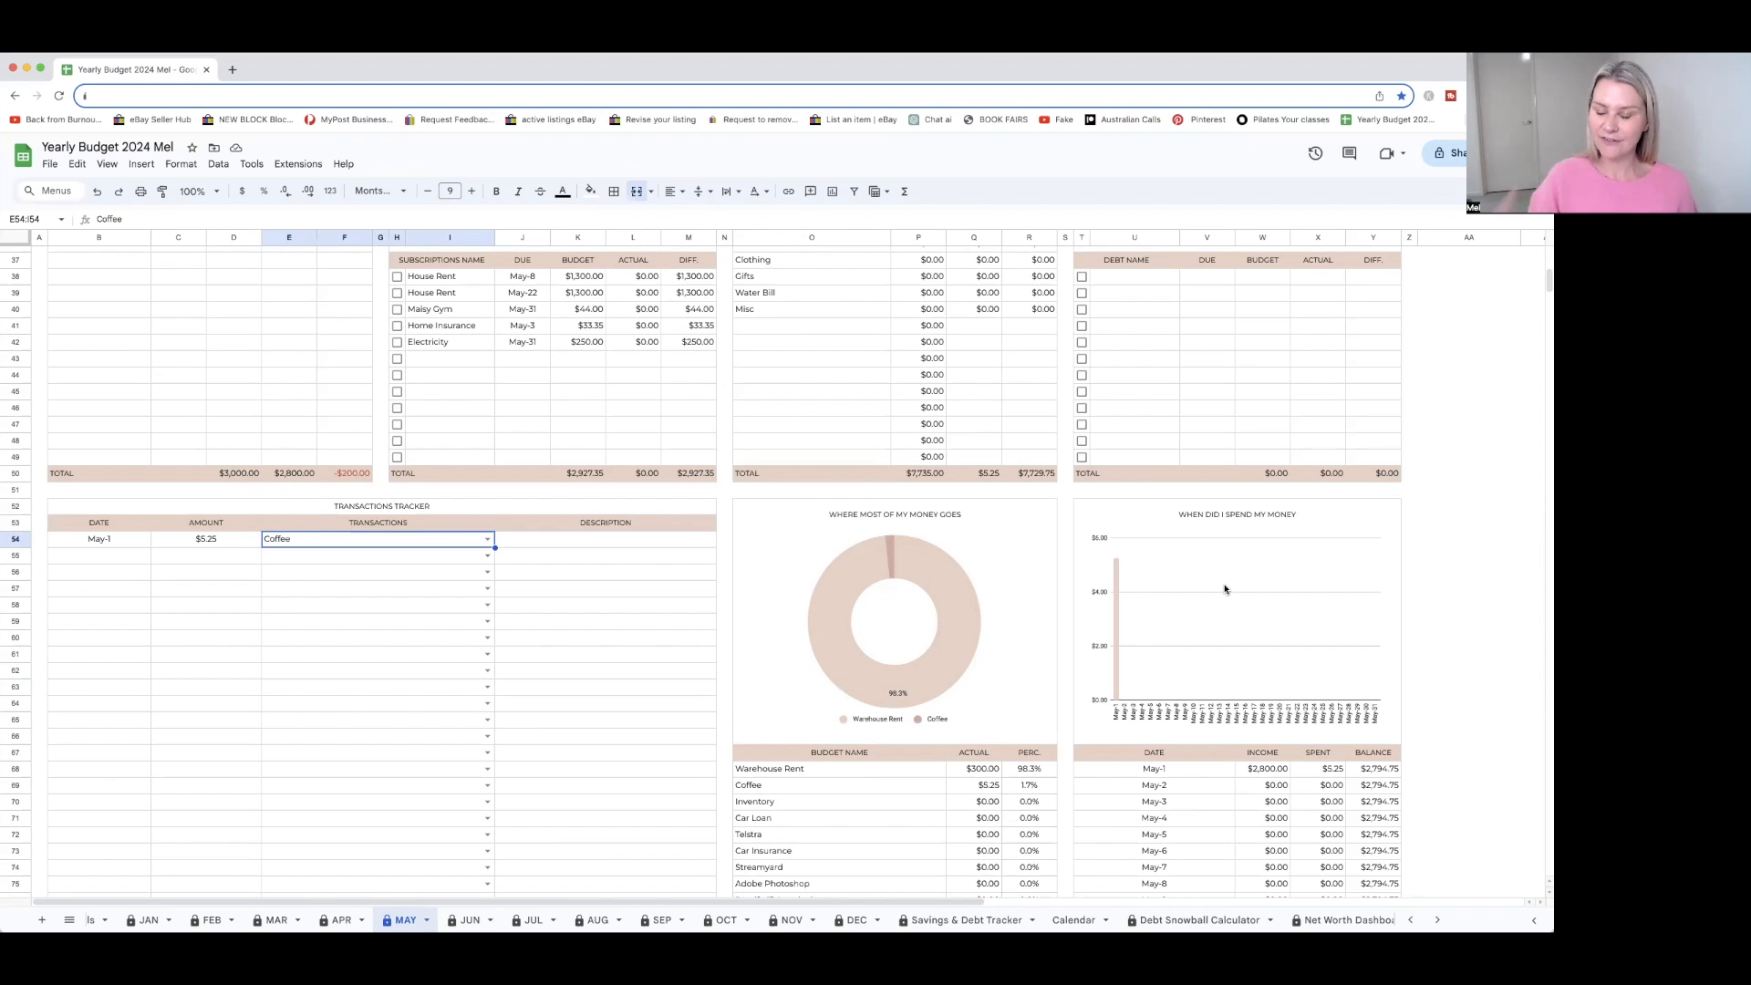
Examine the spending charts, the per-category actuals and percentages, and the daily income, spent and balance table
scroll(1225, 590, down, 5)
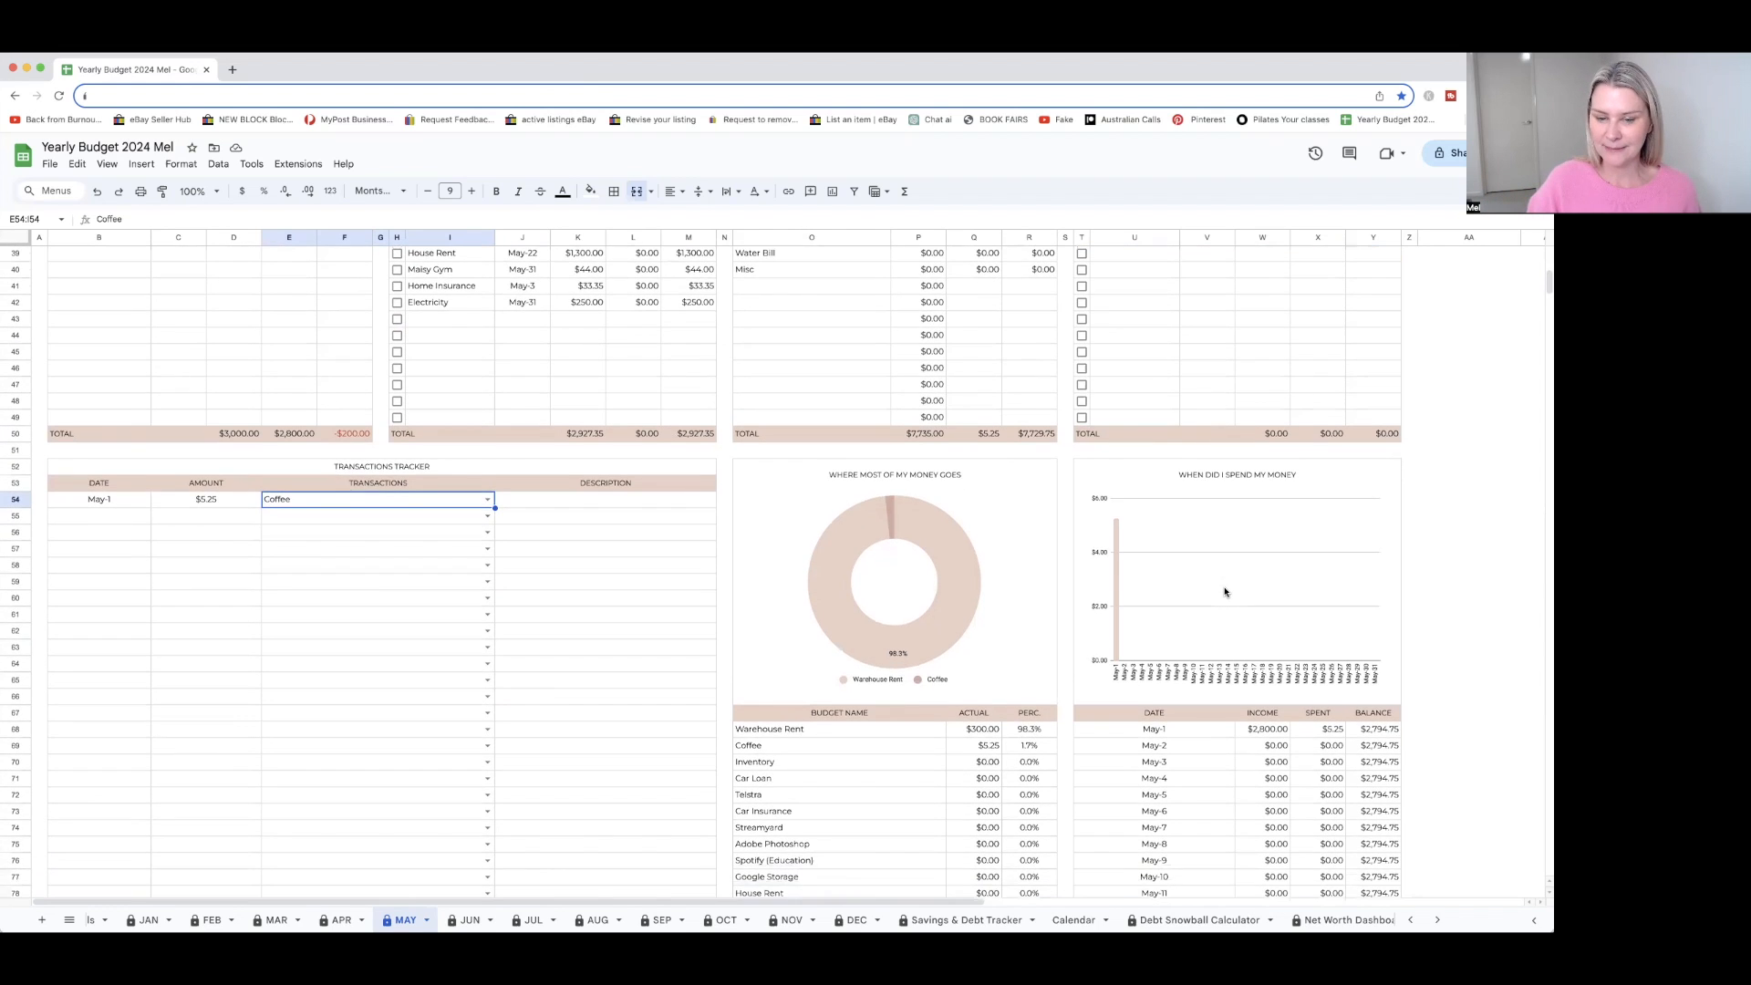
scroll(1225, 592, down, 4)
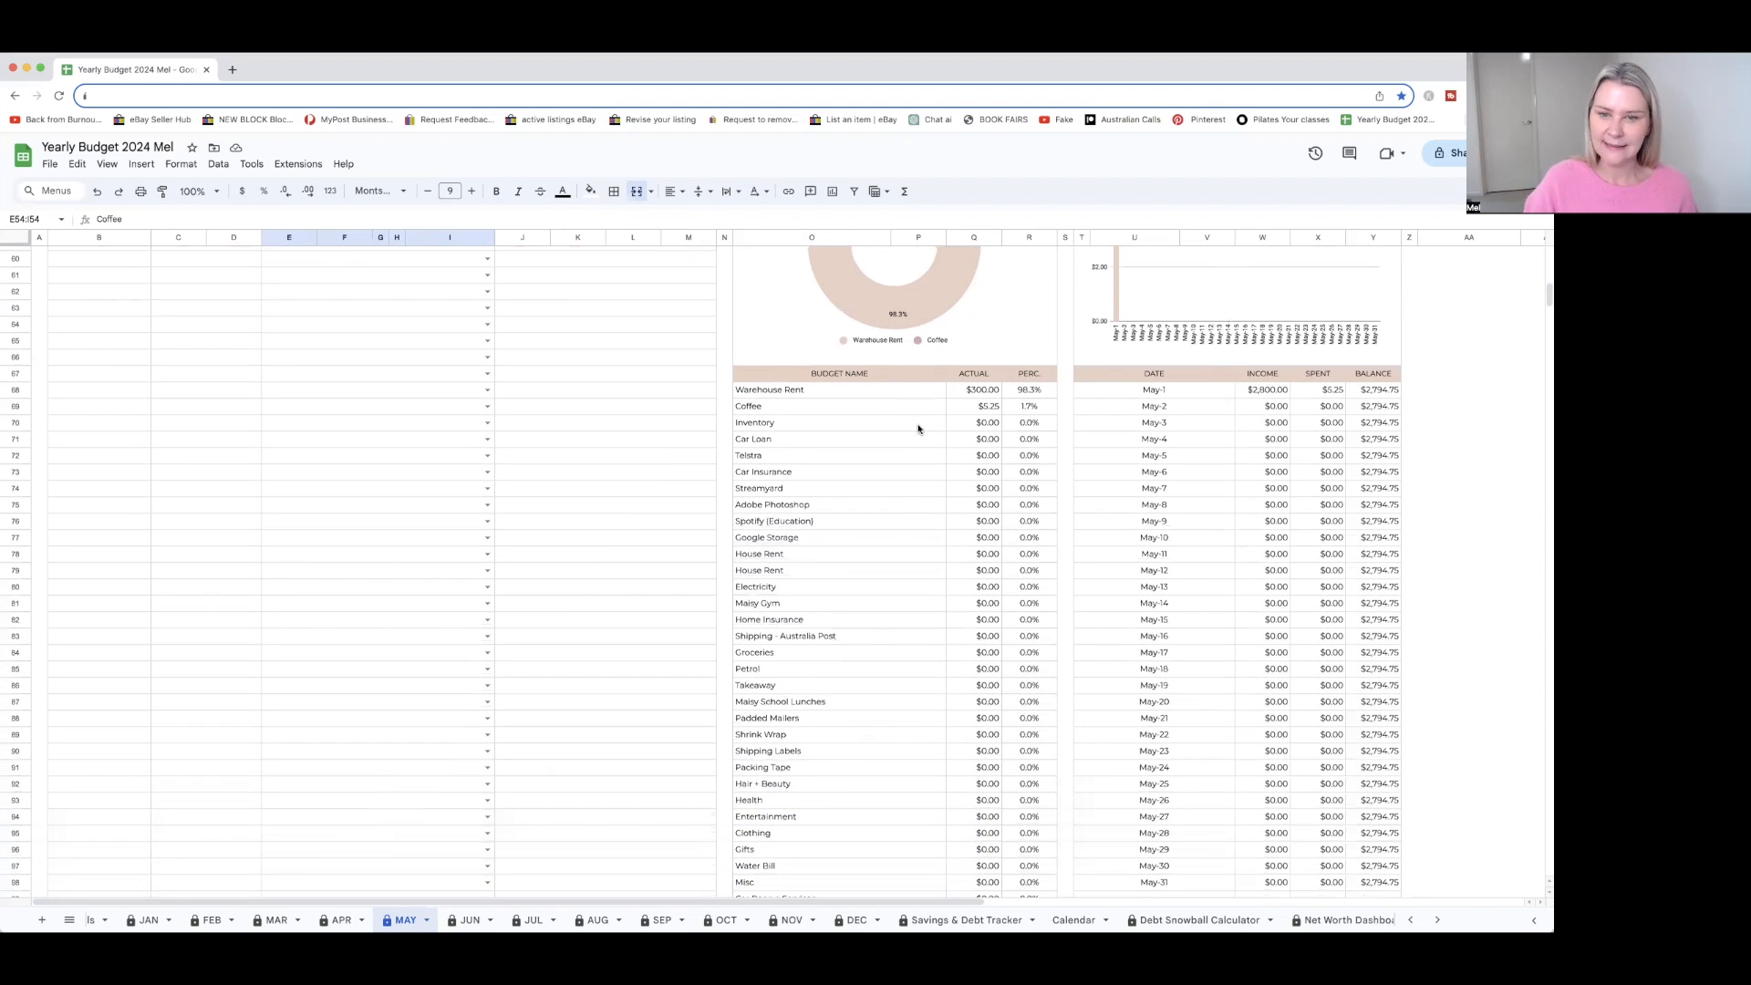
scroll(867, 376, up, 3)
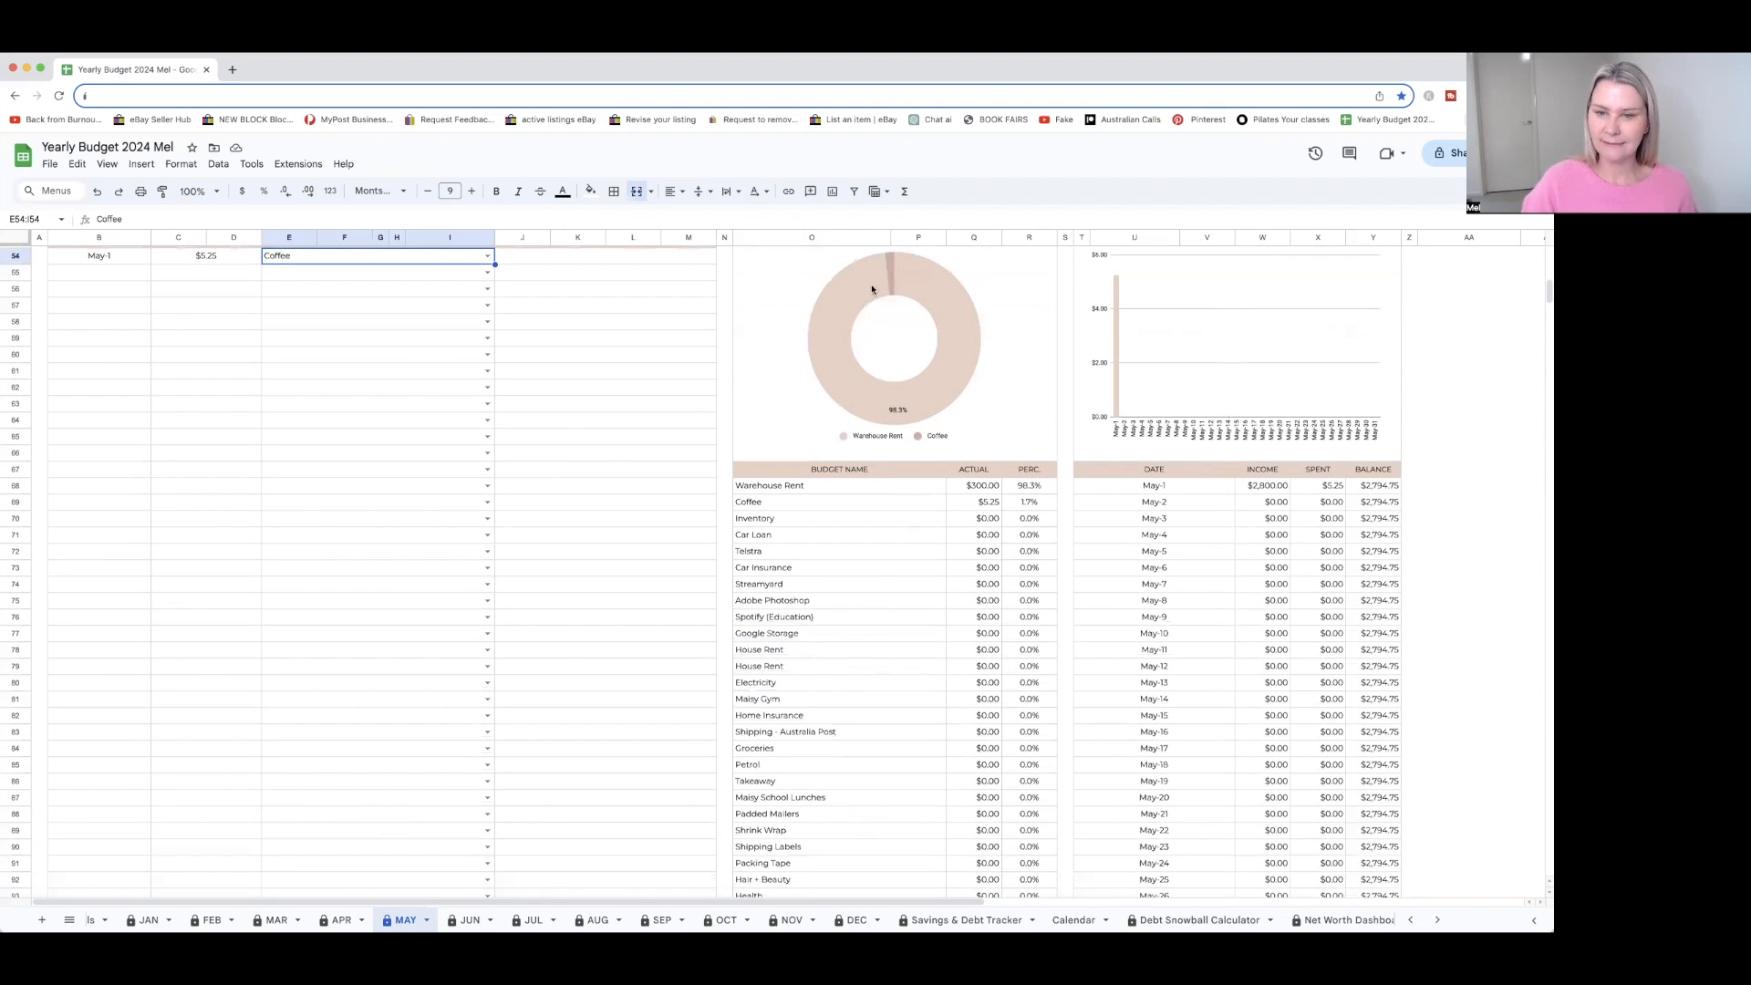
scroll(908, 380, up, 1)
scroll(907, 380, down, 2)
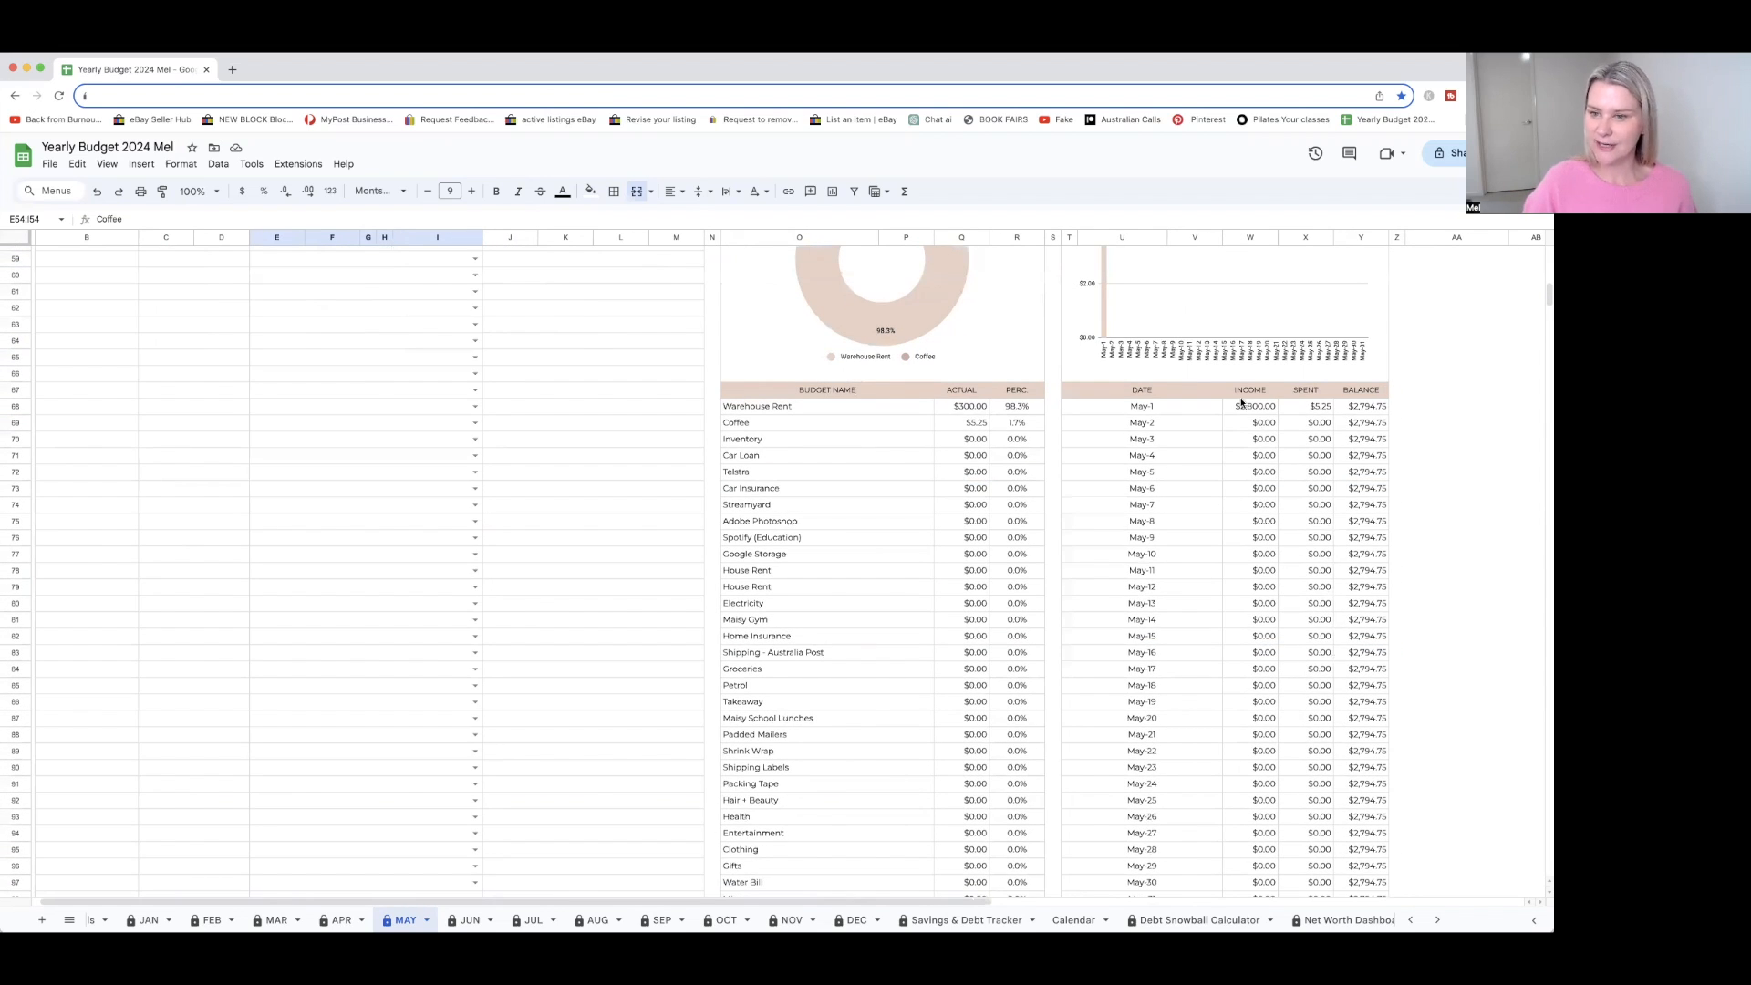
Review May's daily balance table against the tracked transaction, and examine the left-to-spend, income and expense summary at the start of the sheet
scroll(1258, 420, up, 4)
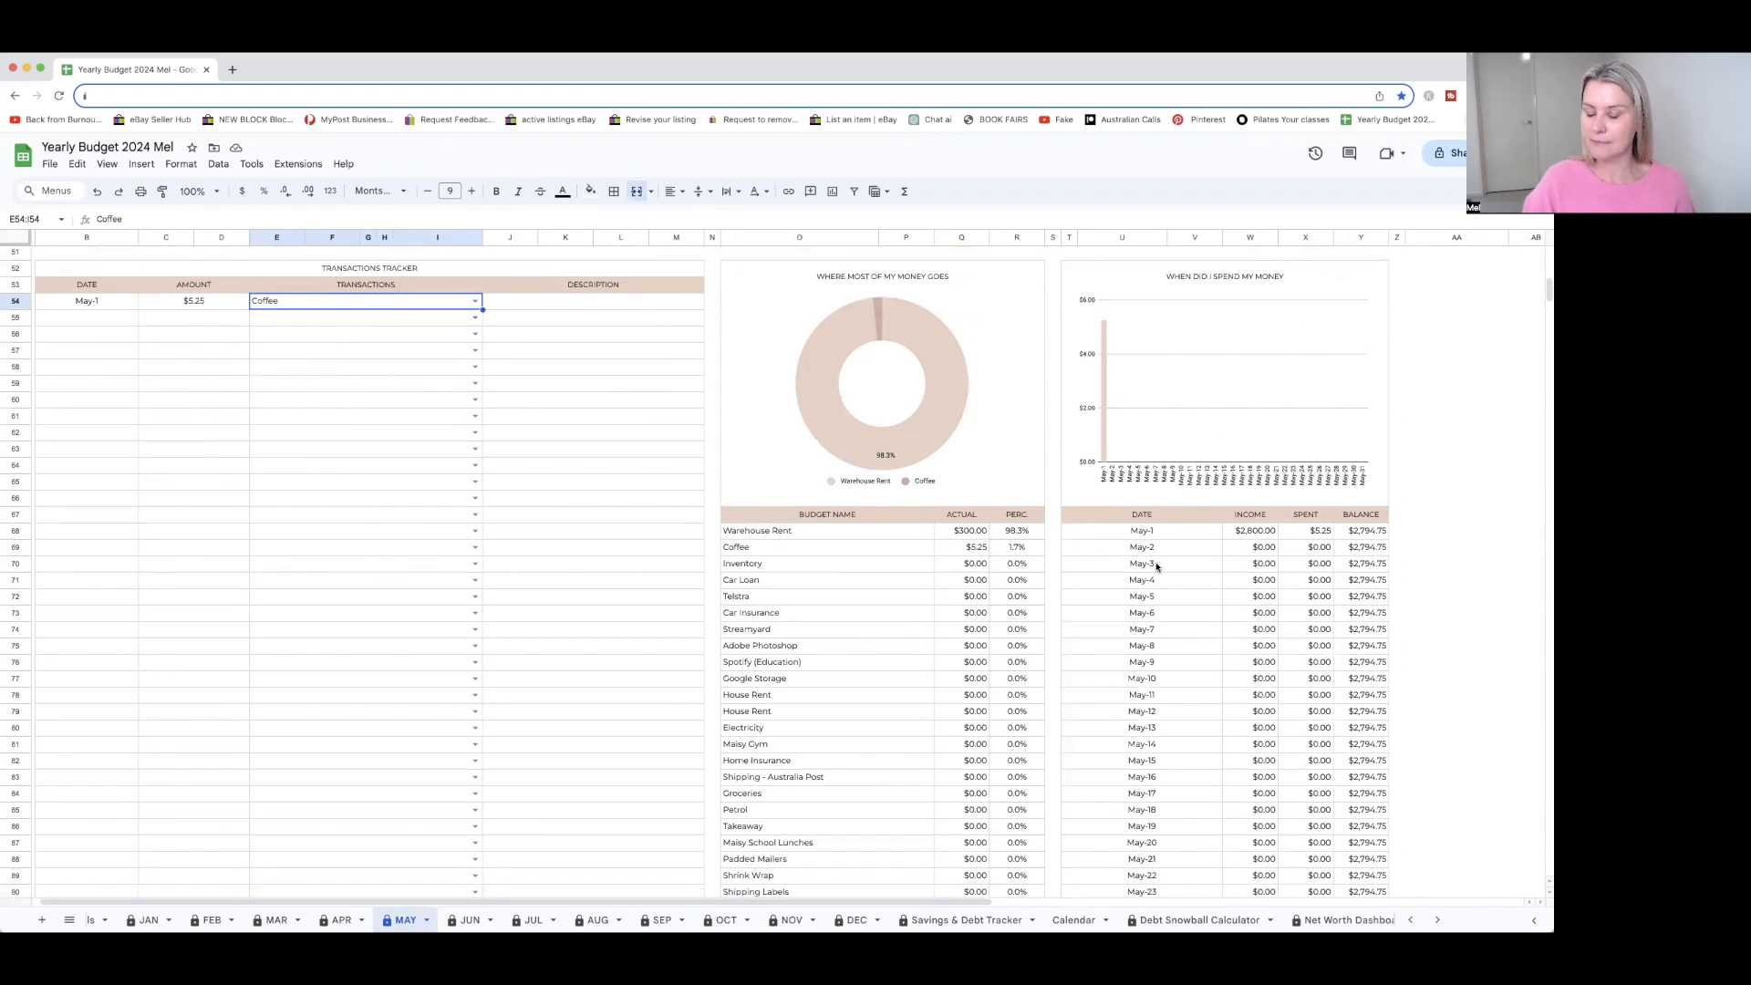
scroll(1161, 595, down, 1)
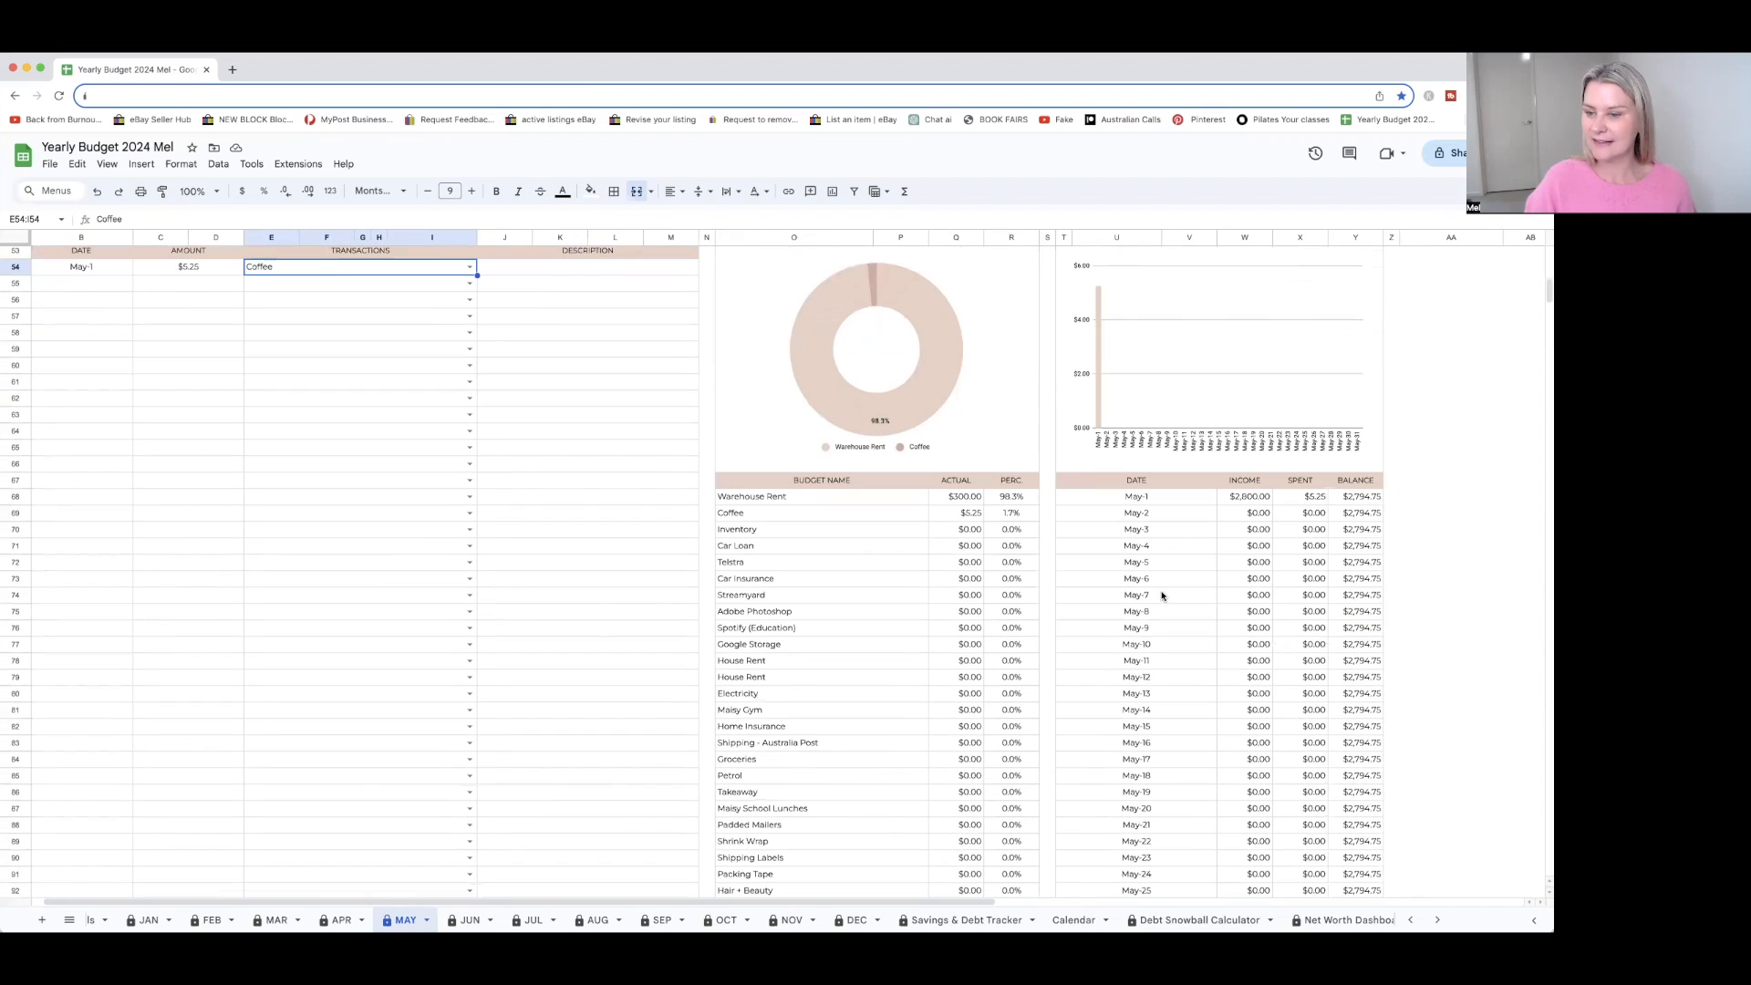
scroll(1306, 529, up, 5)
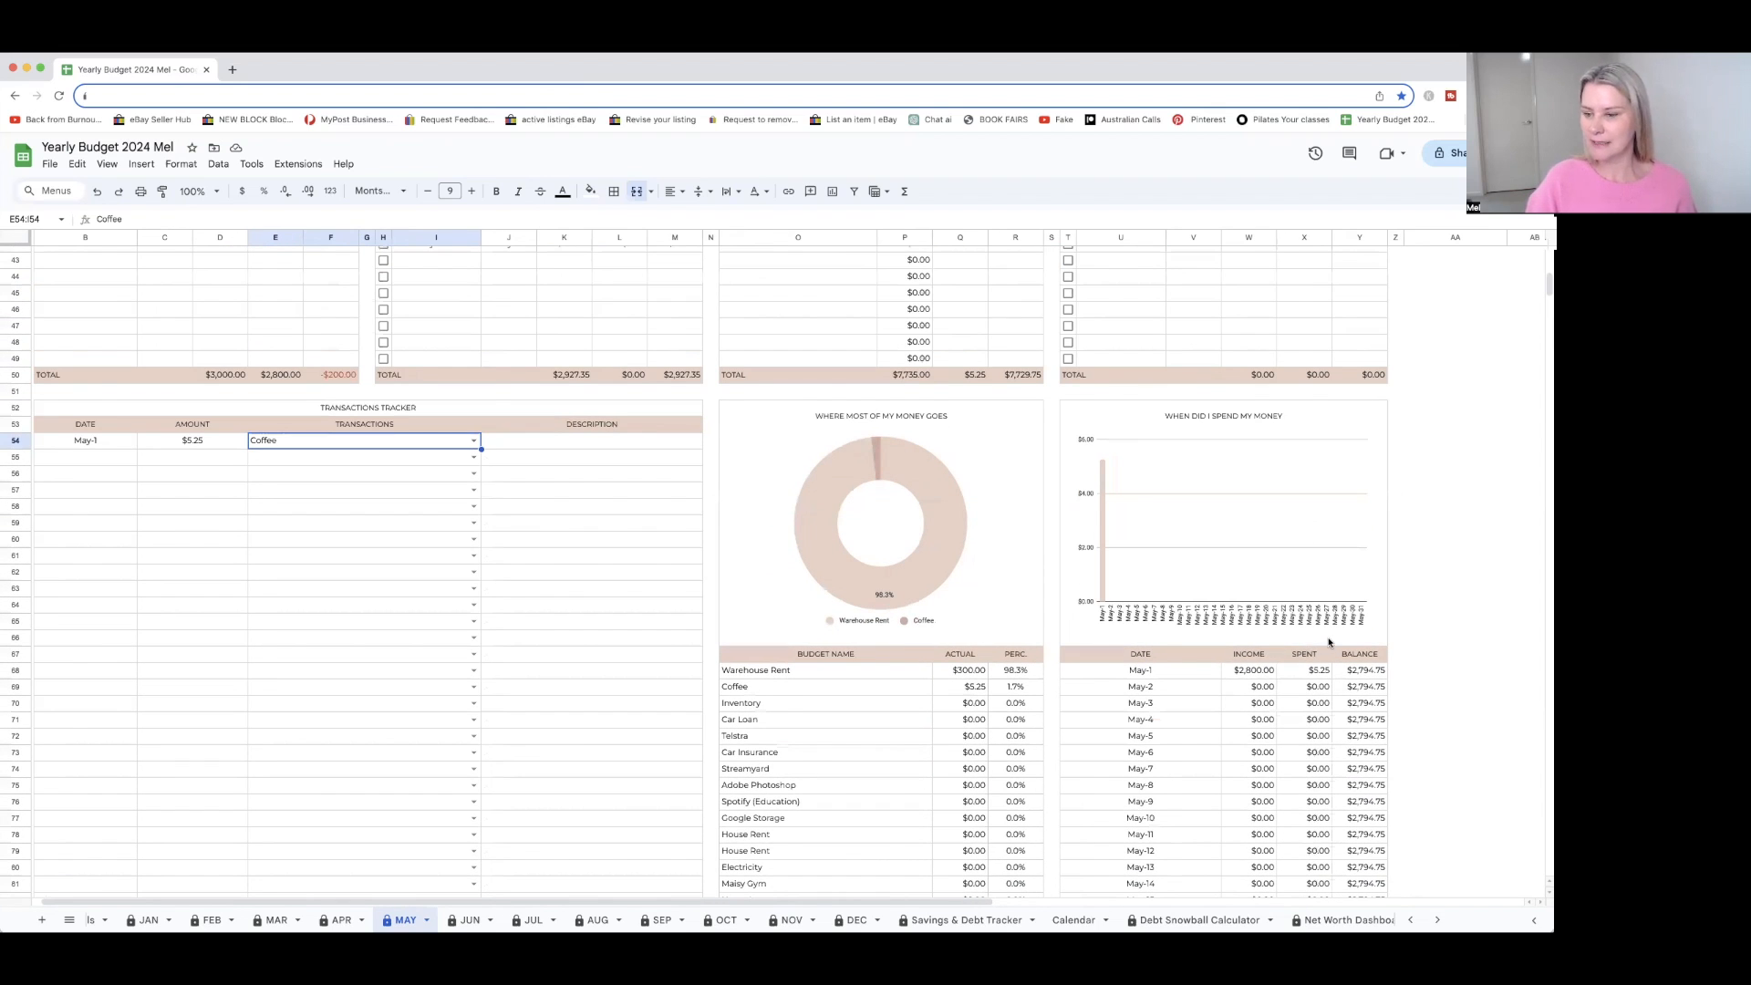
scroll(1329, 643, down, 1)
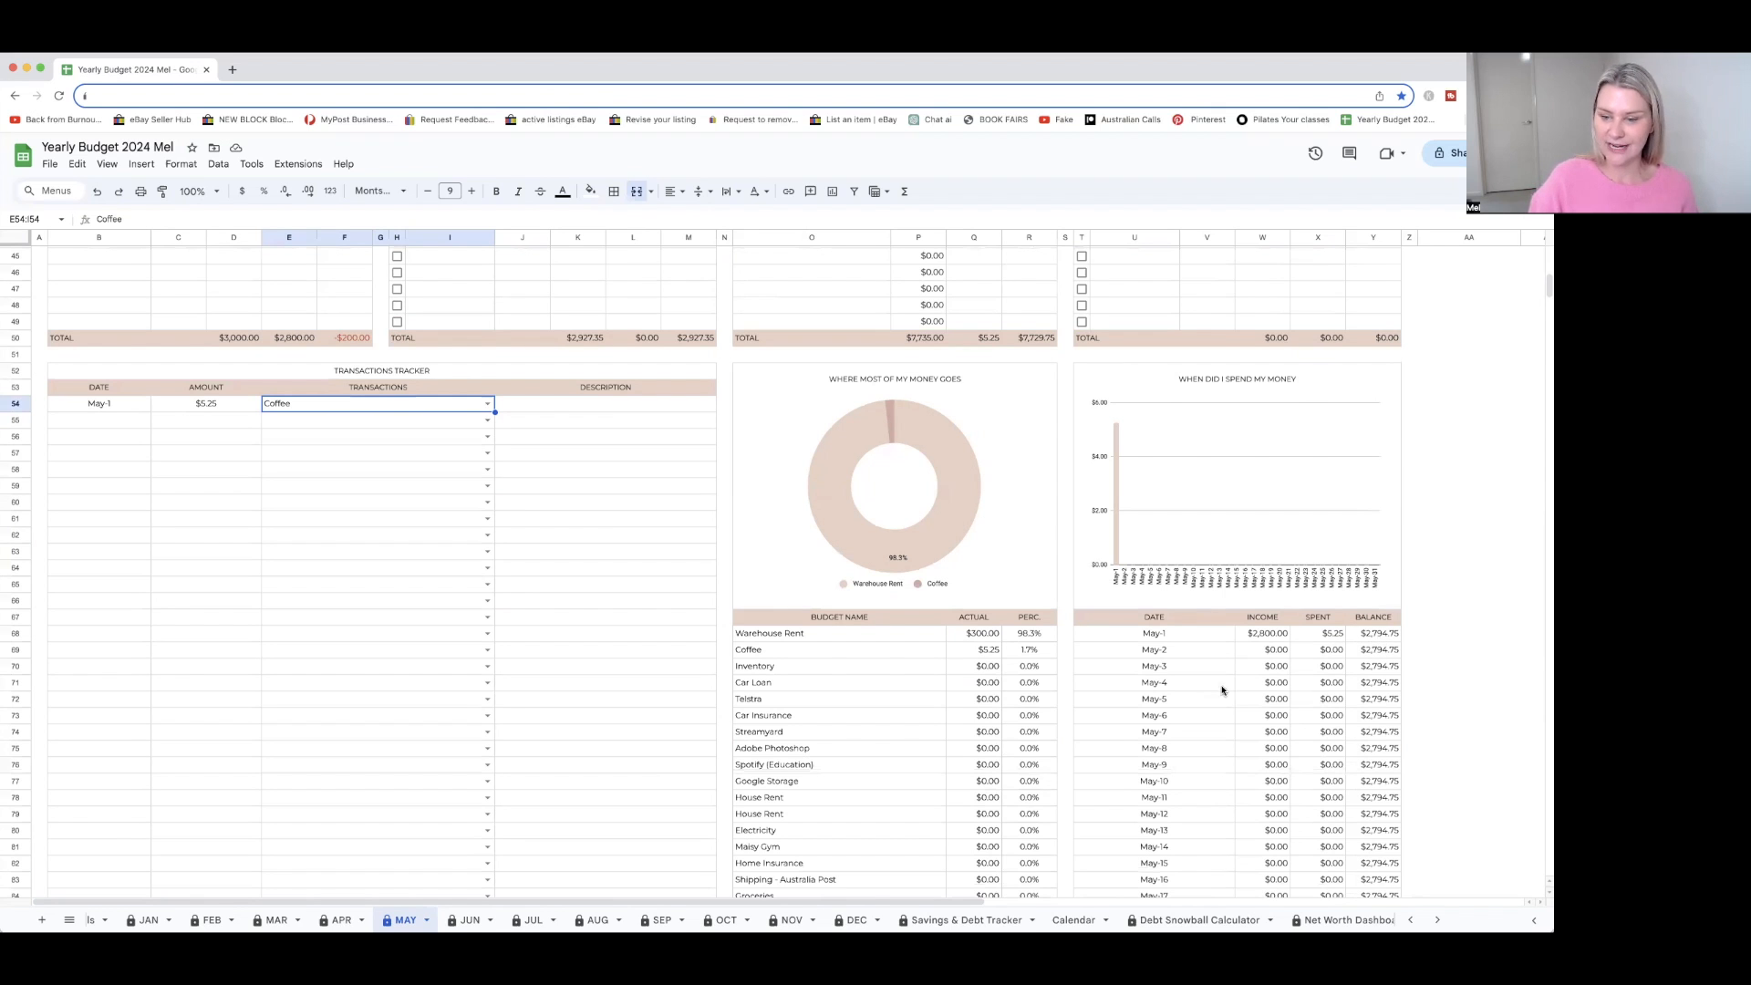
scroll(1340, 698, up, 1)
scroll(1324, 690, up, 20)
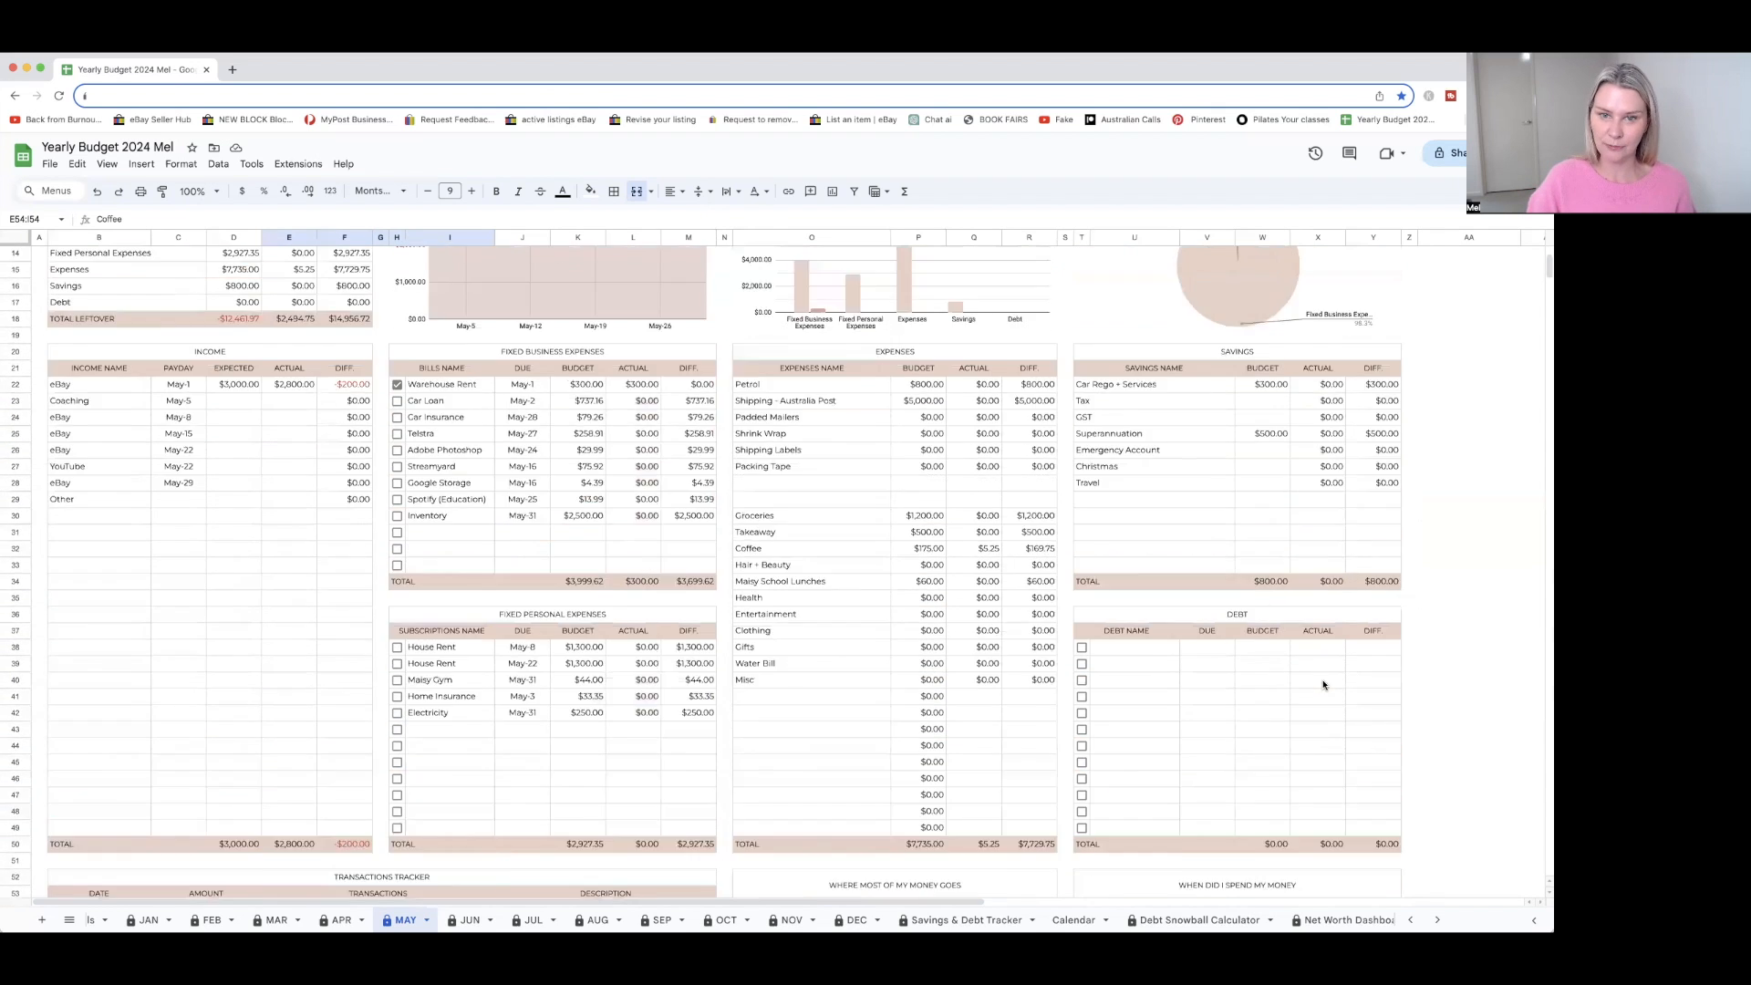
scroll(1325, 685, right, 1)
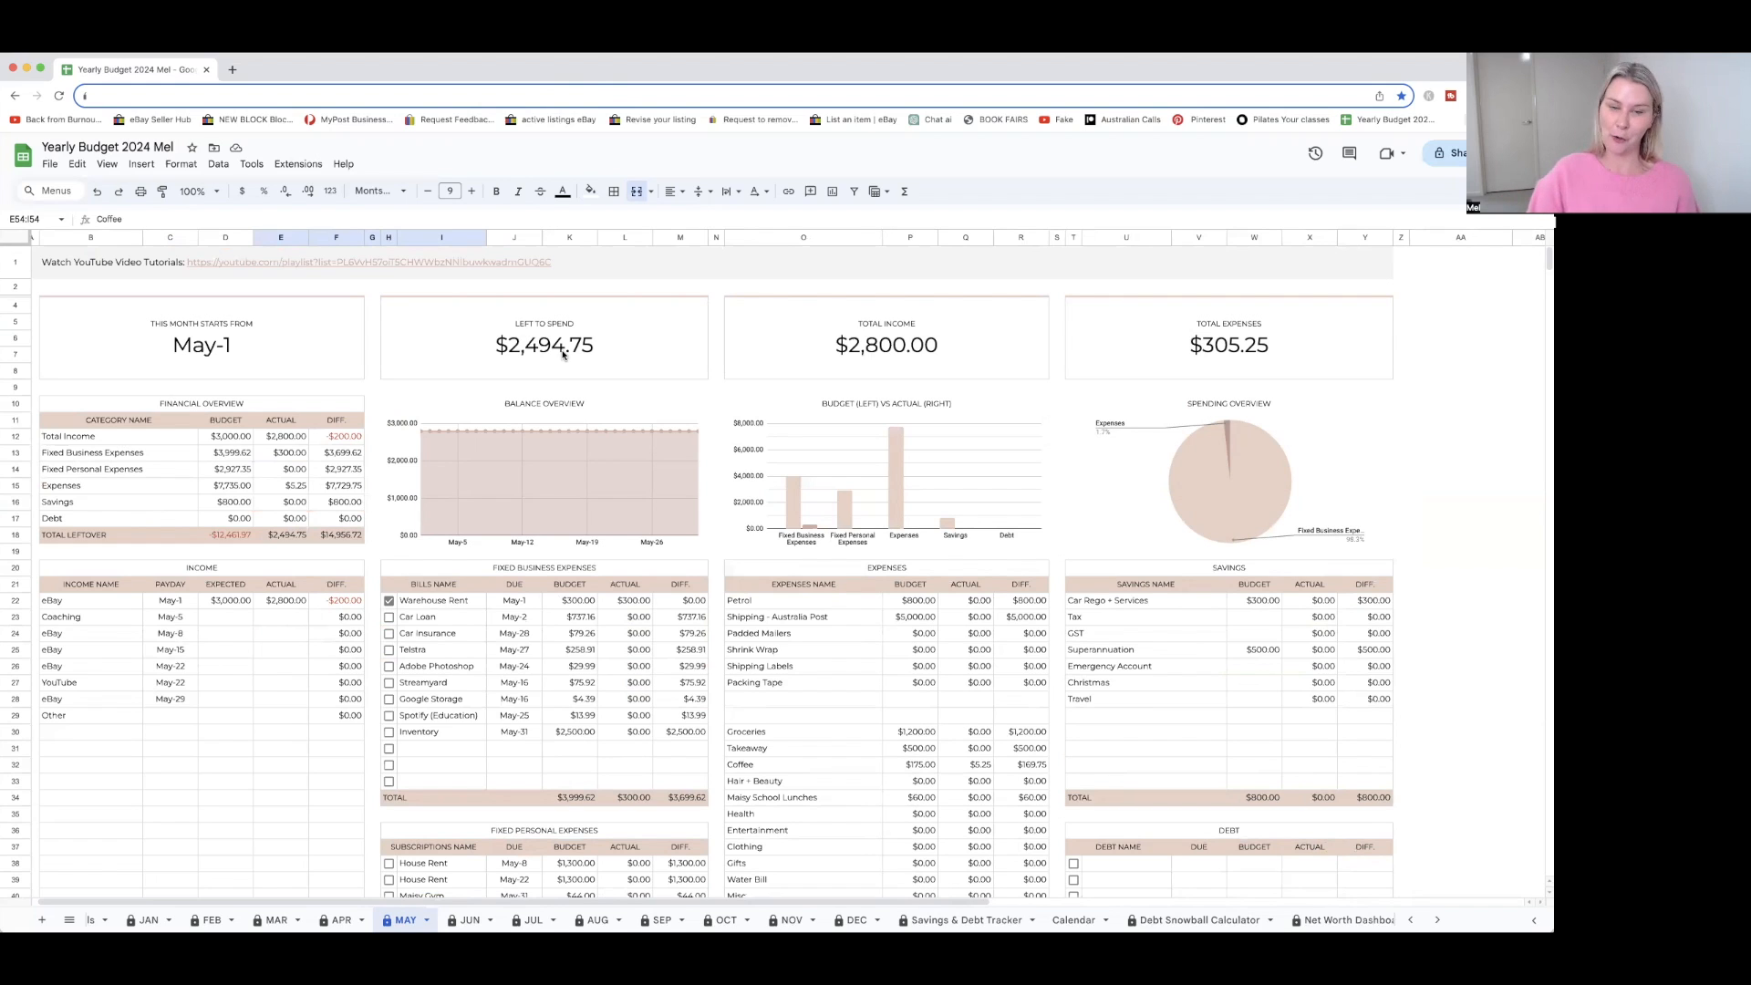
scroll(643, 469, down, 1)
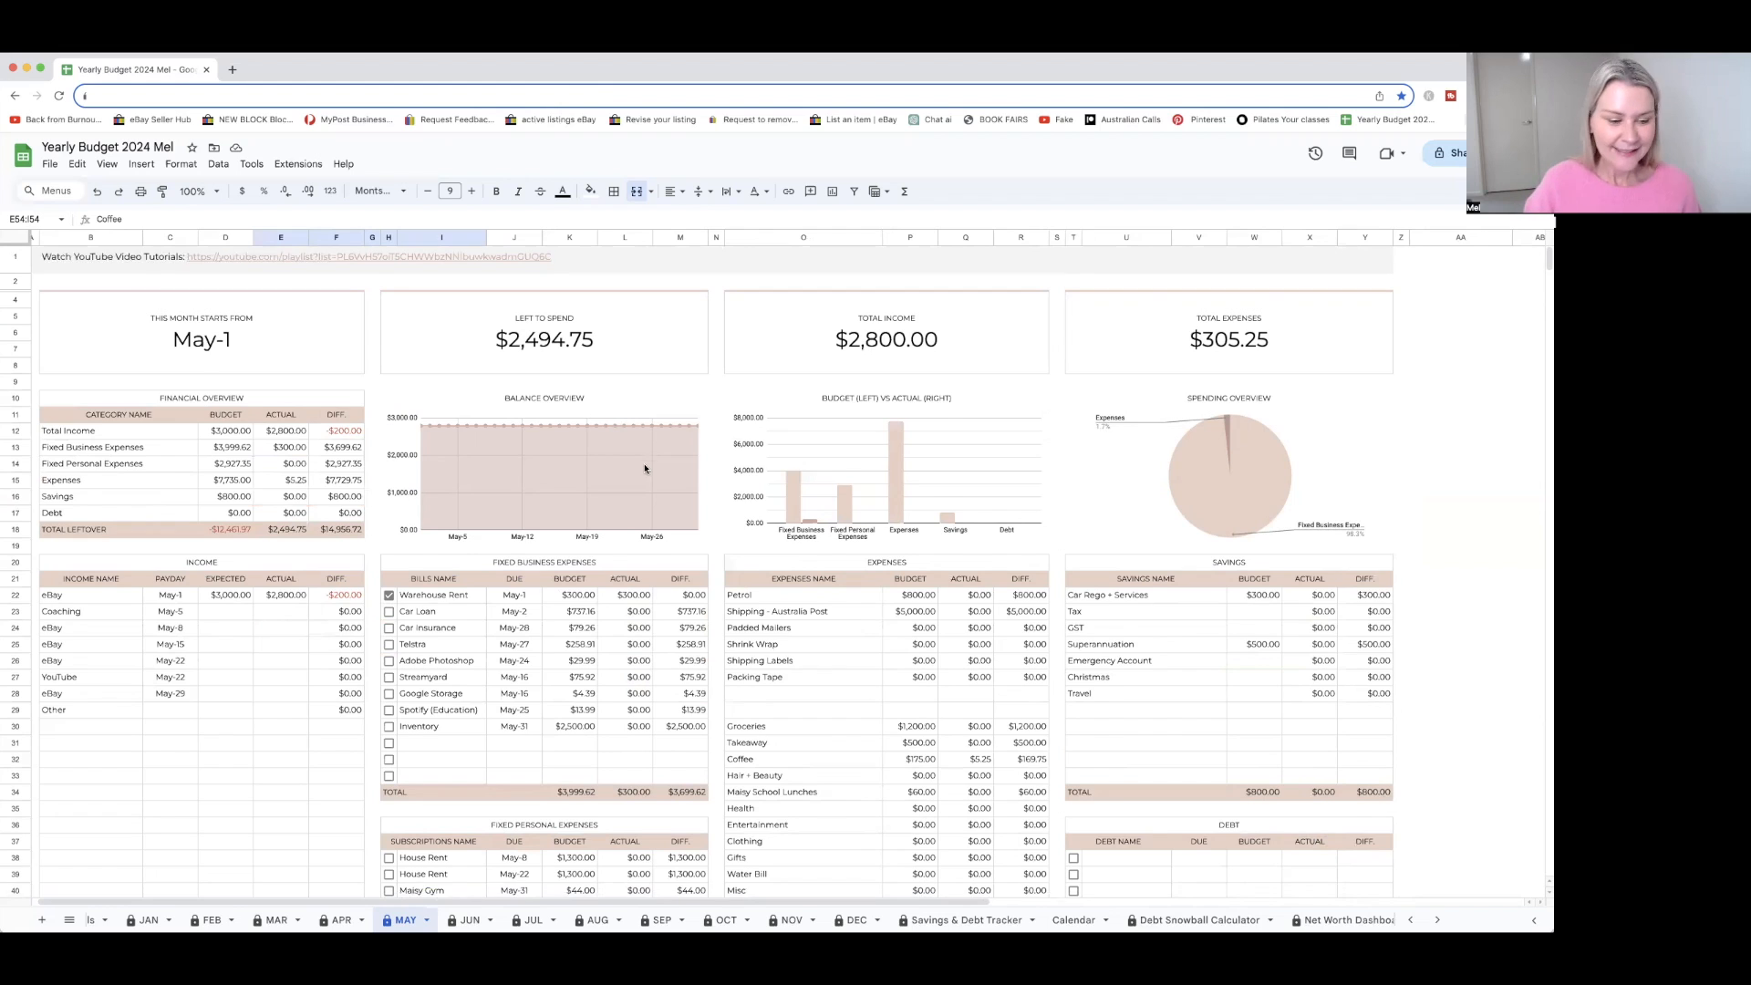
scroll(1195, 720, down, 3)
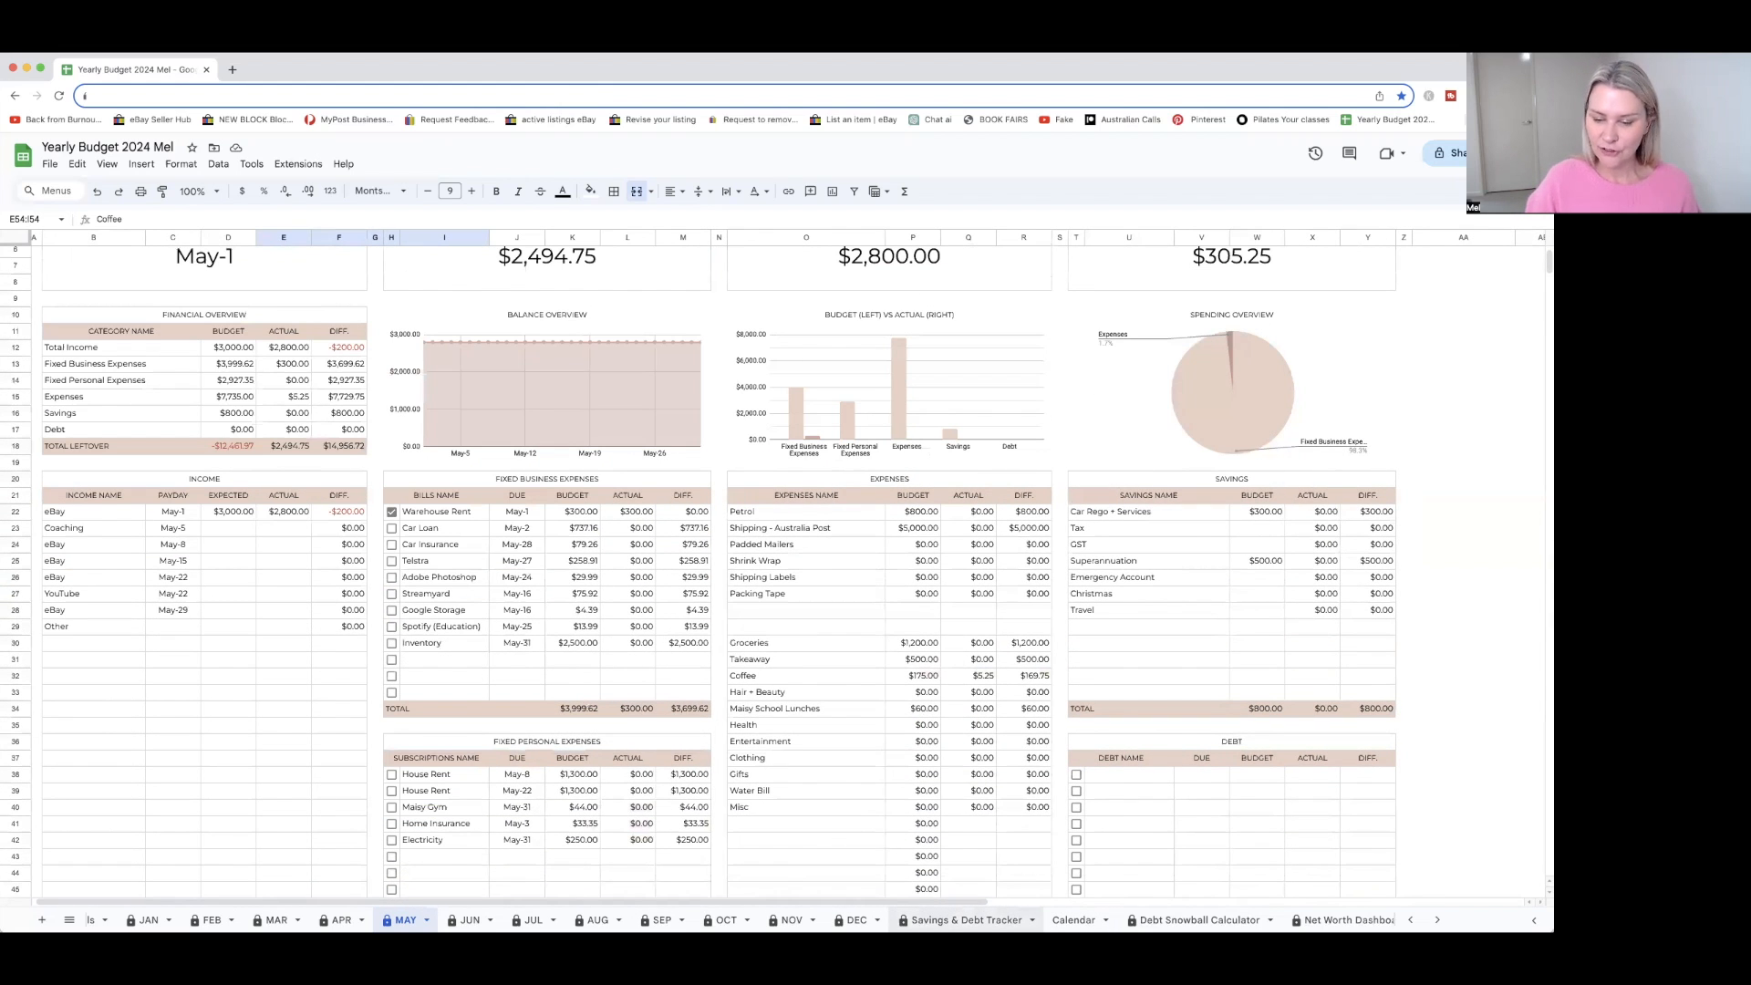
Open the Savings & Debt Tracker sheet and examine its funds overview, goals, saved amounts and distribution charts
click(967, 919)
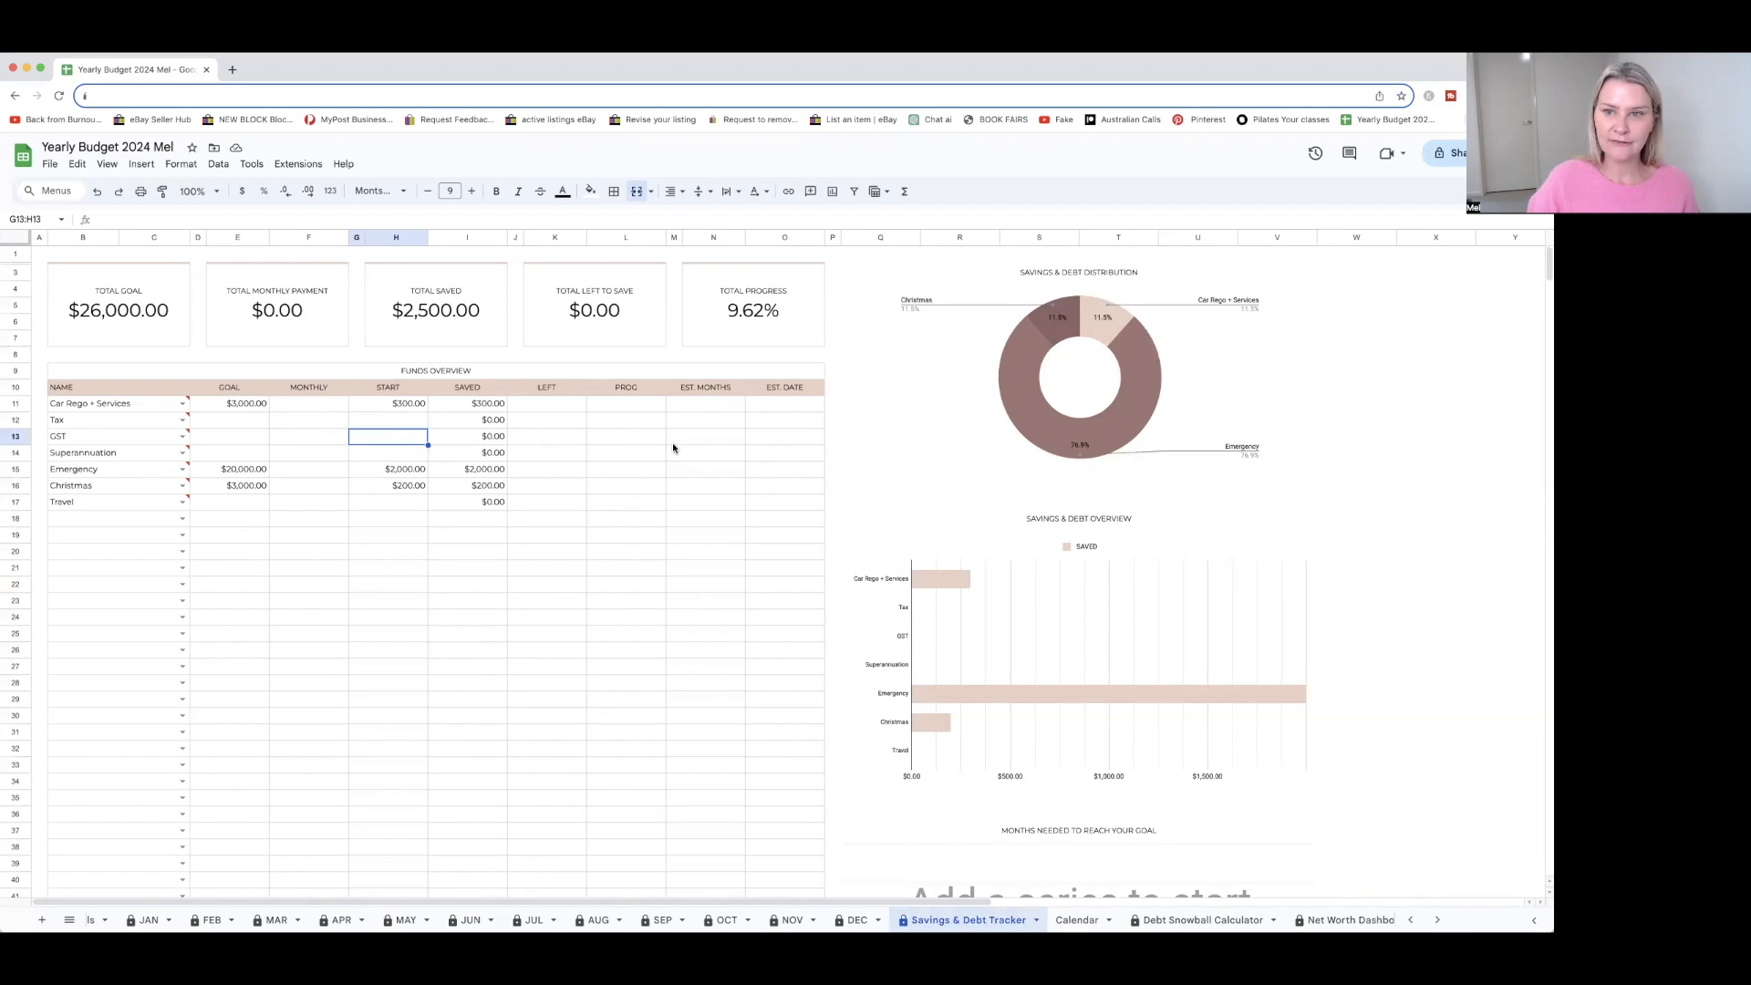
mouse_move(156, 422)
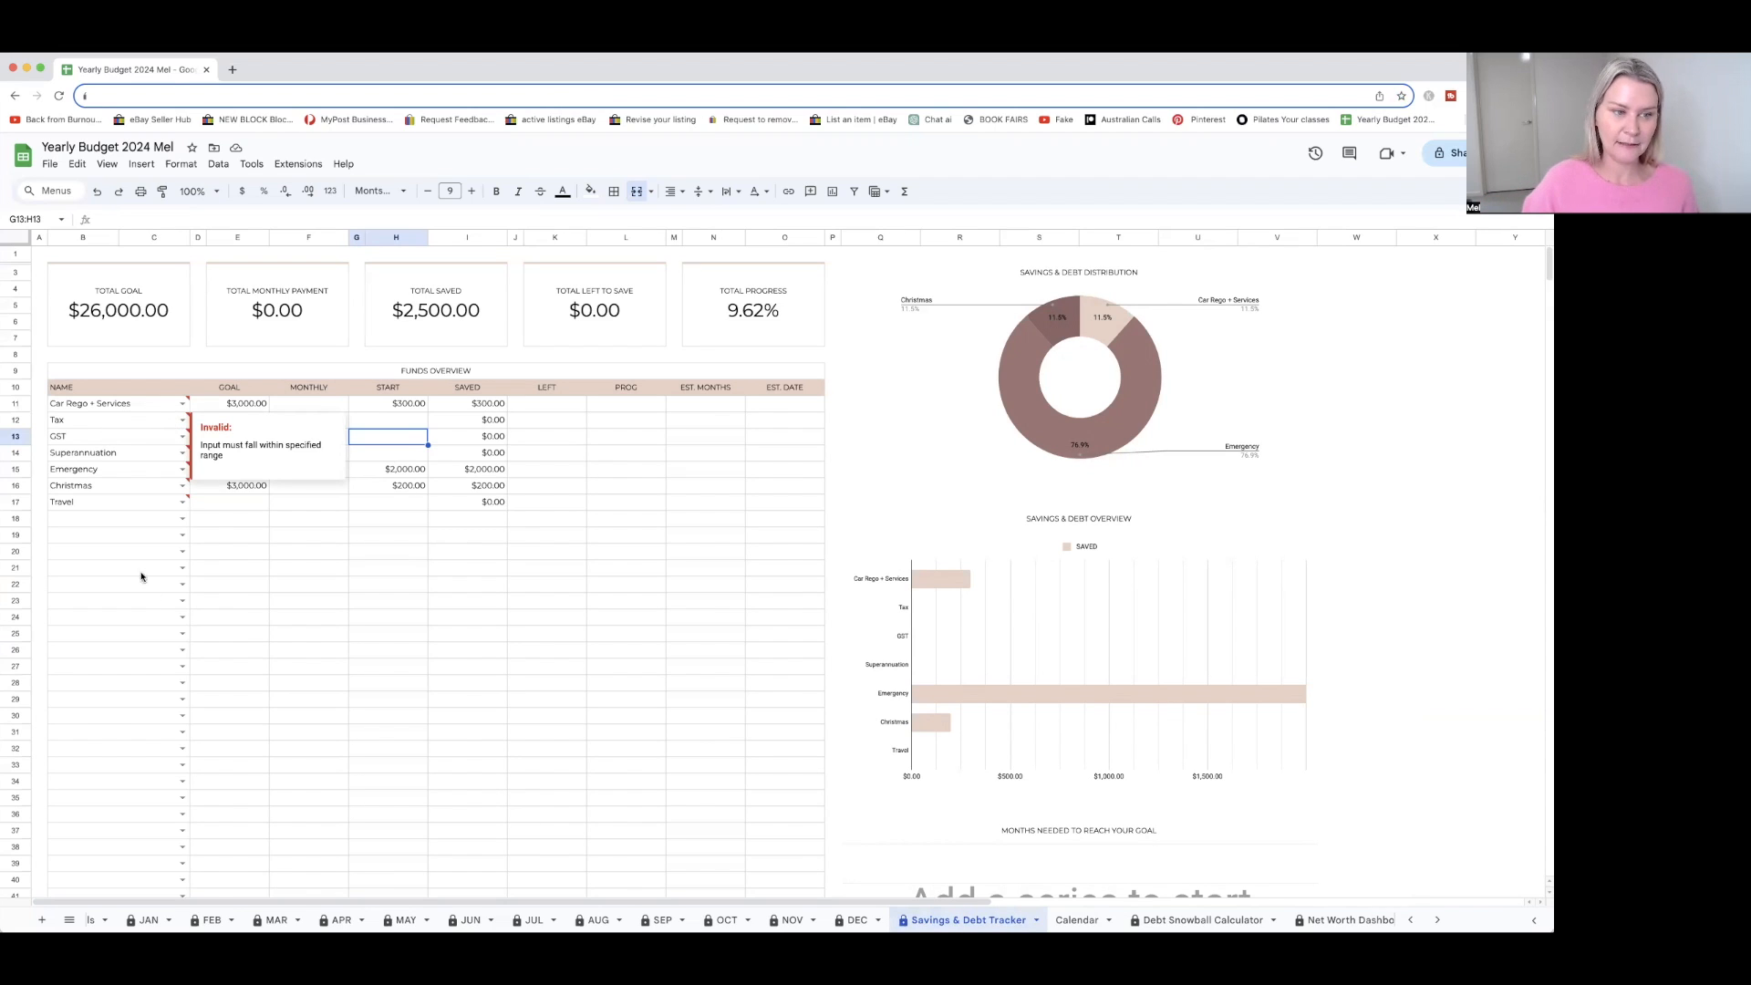
click(38, 355)
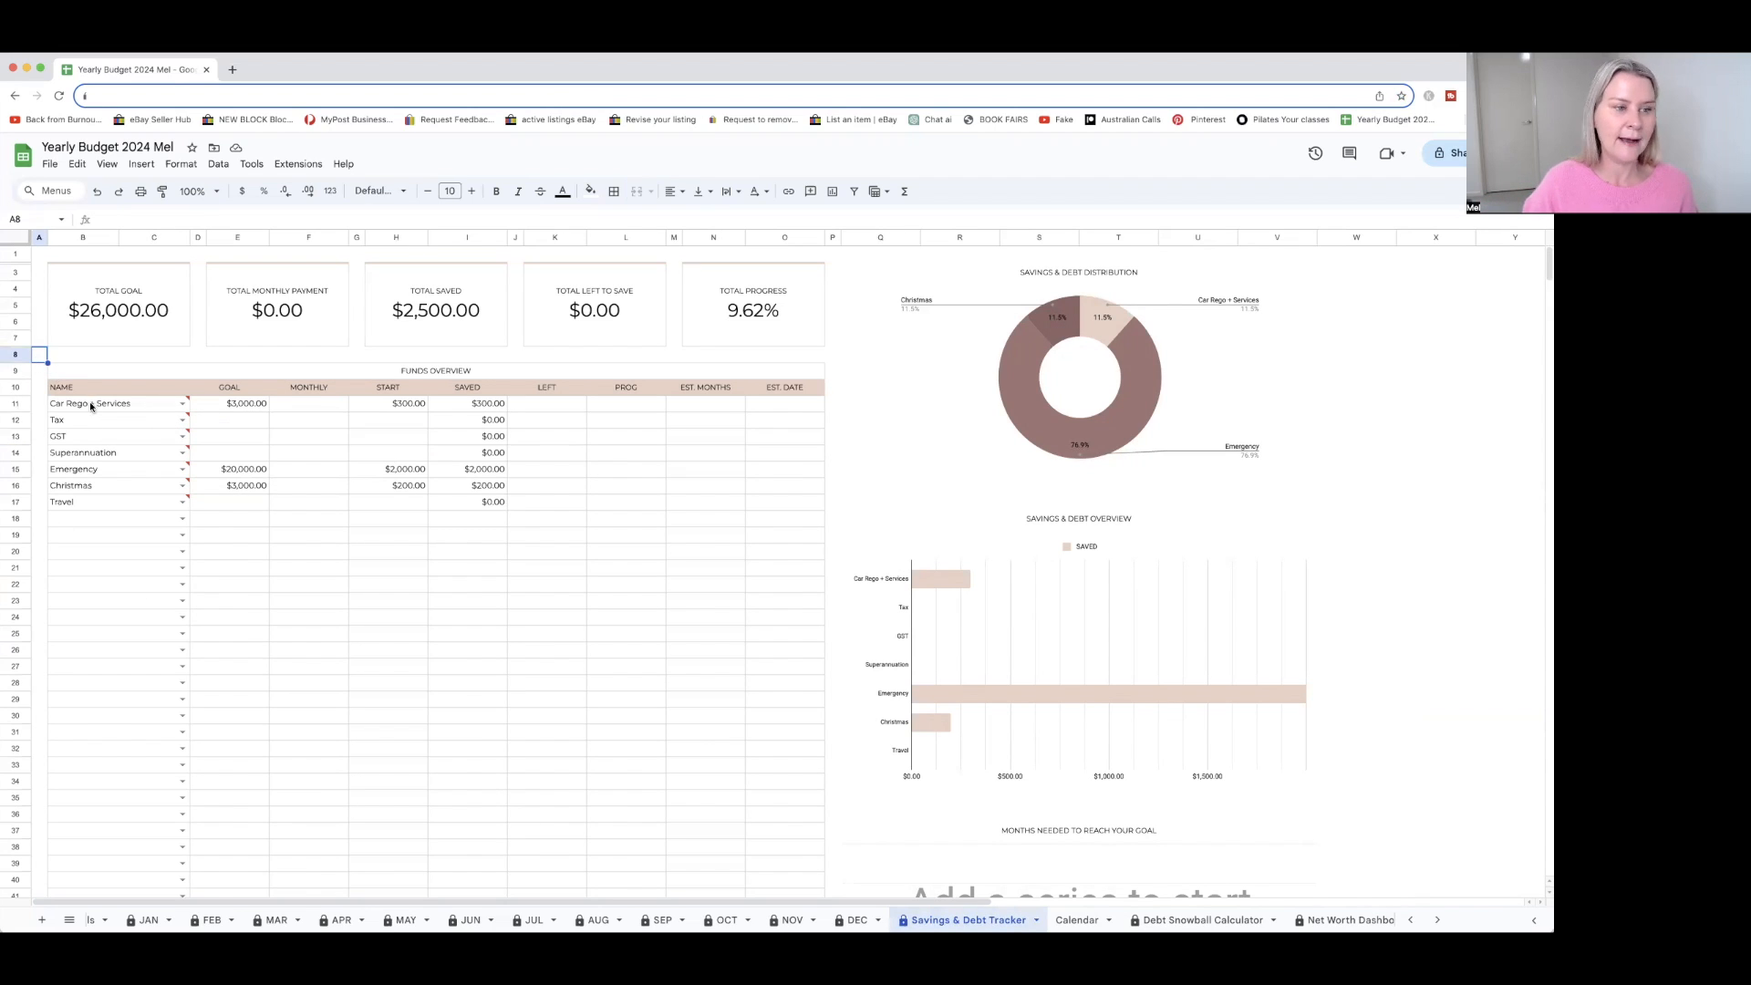
mouse_move(176, 426)
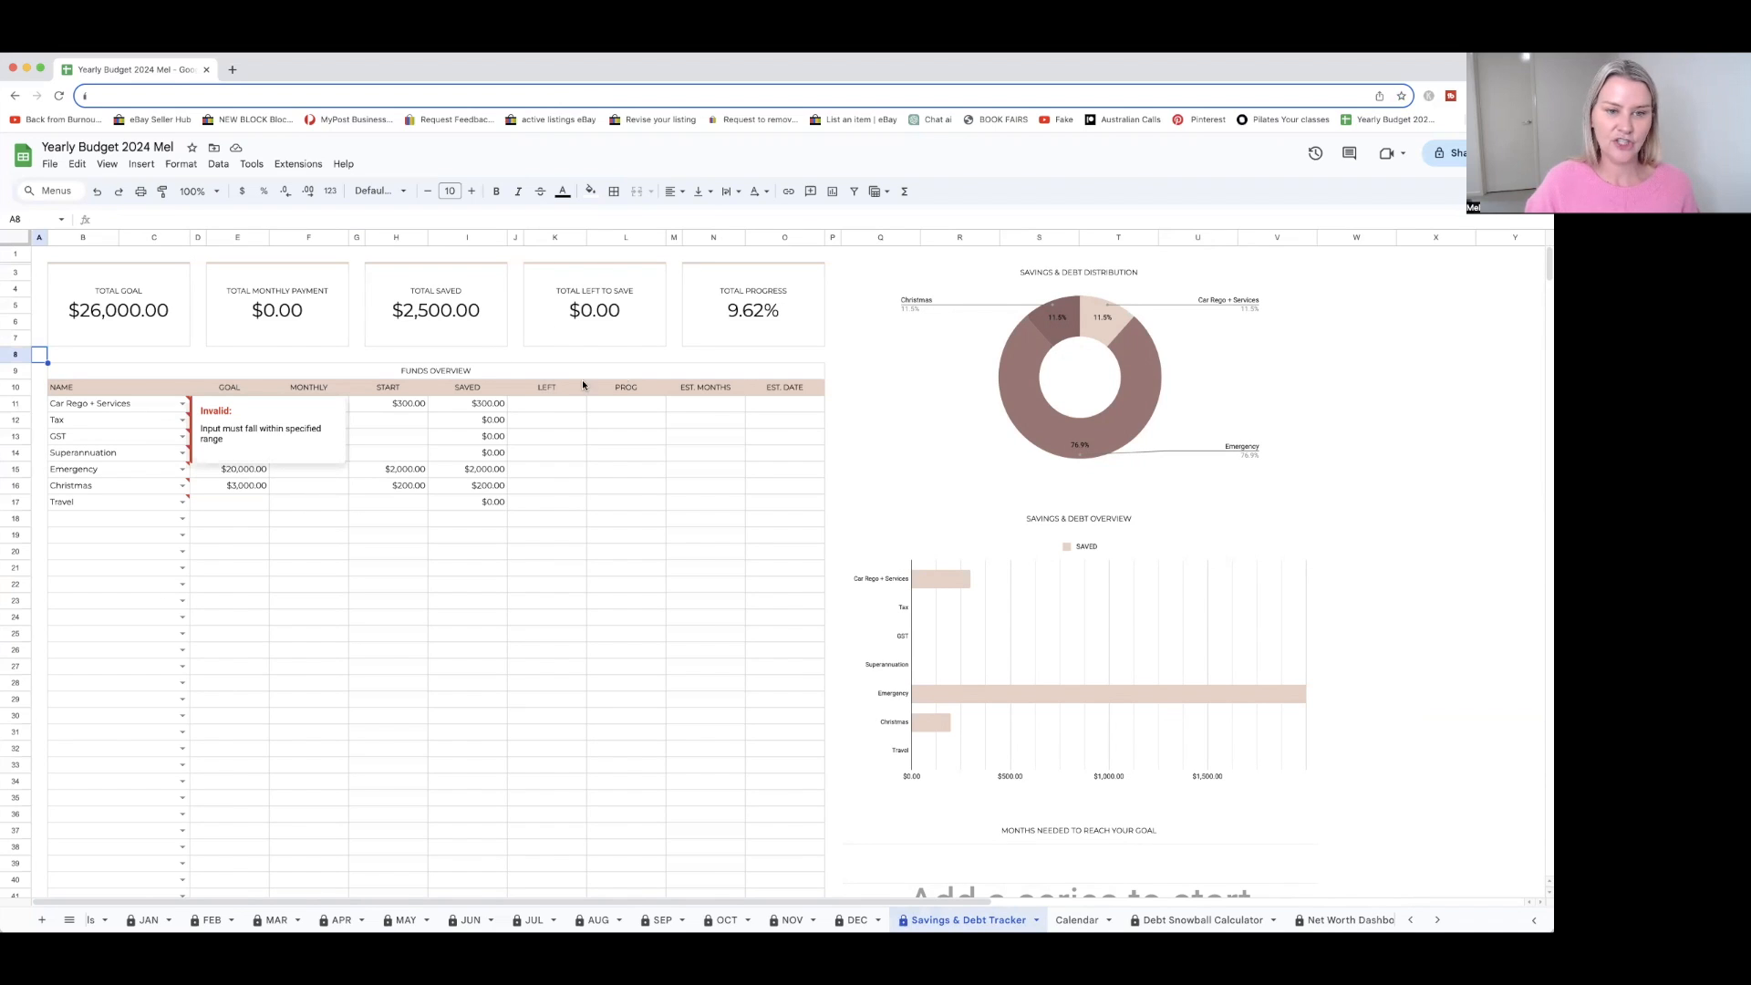
click(863, 361)
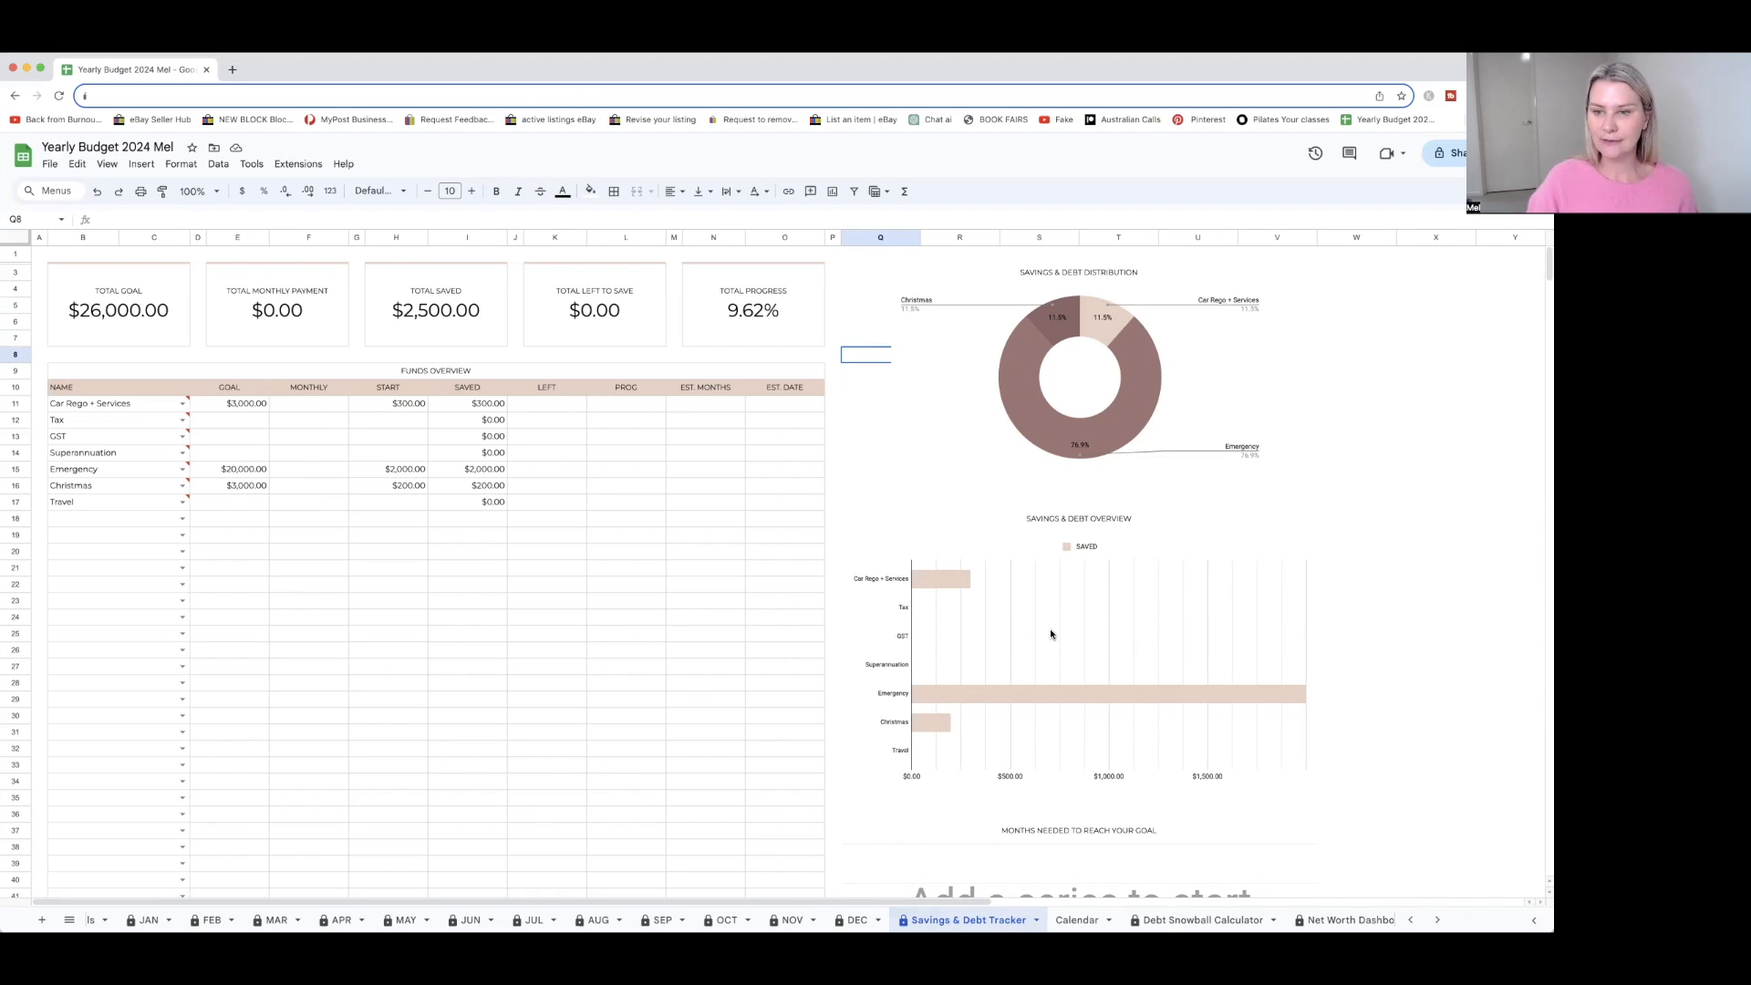
scroll(1051, 630, down, 1)
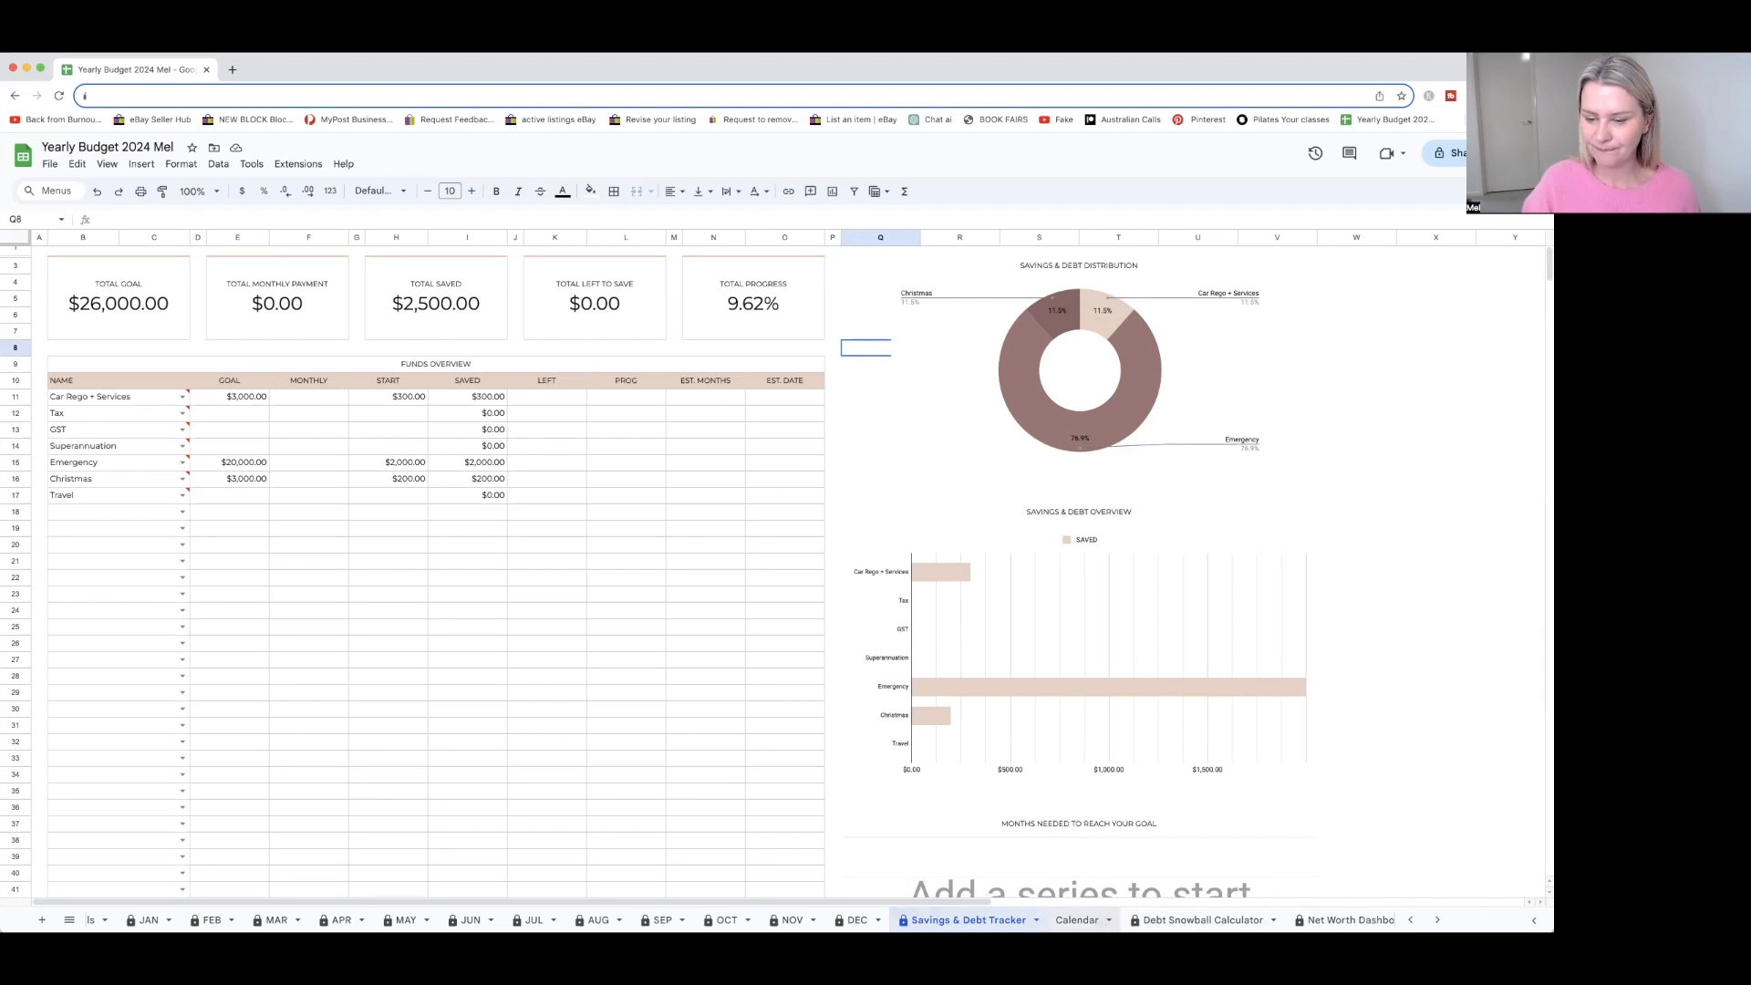
Mark the Warehouse entry on Wednesday, May 1 as done in the Calendar sheet
click(1077, 920)
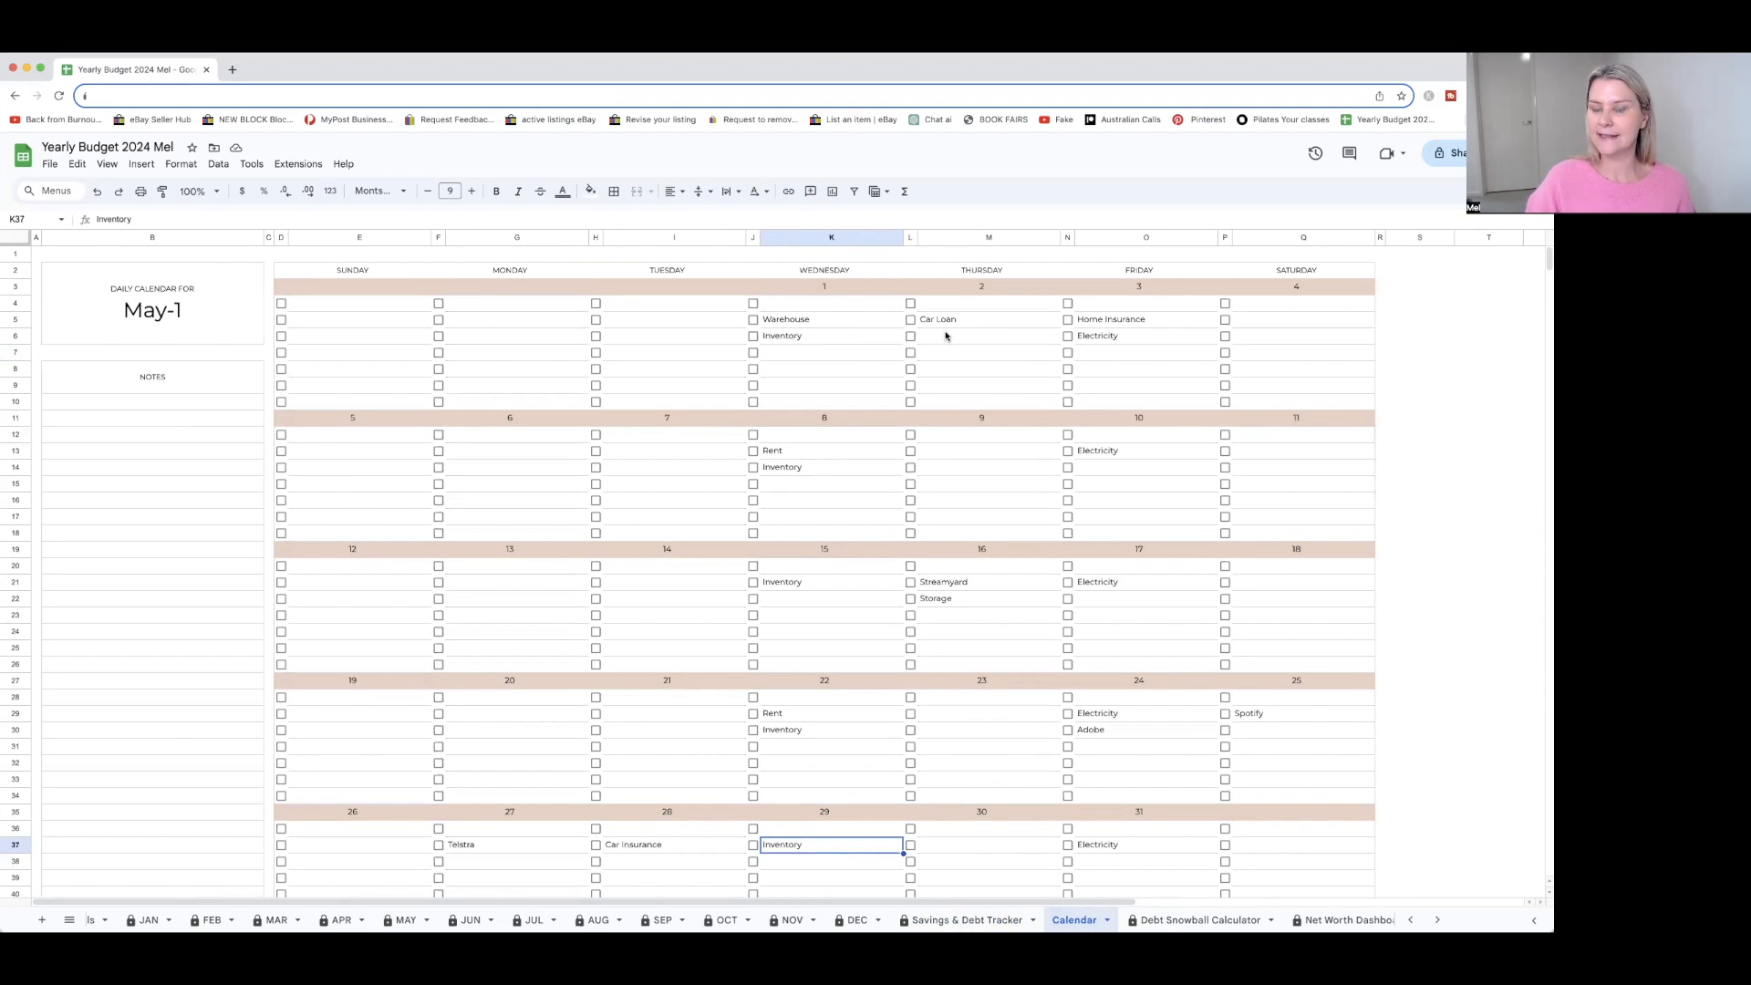
click(754, 319)
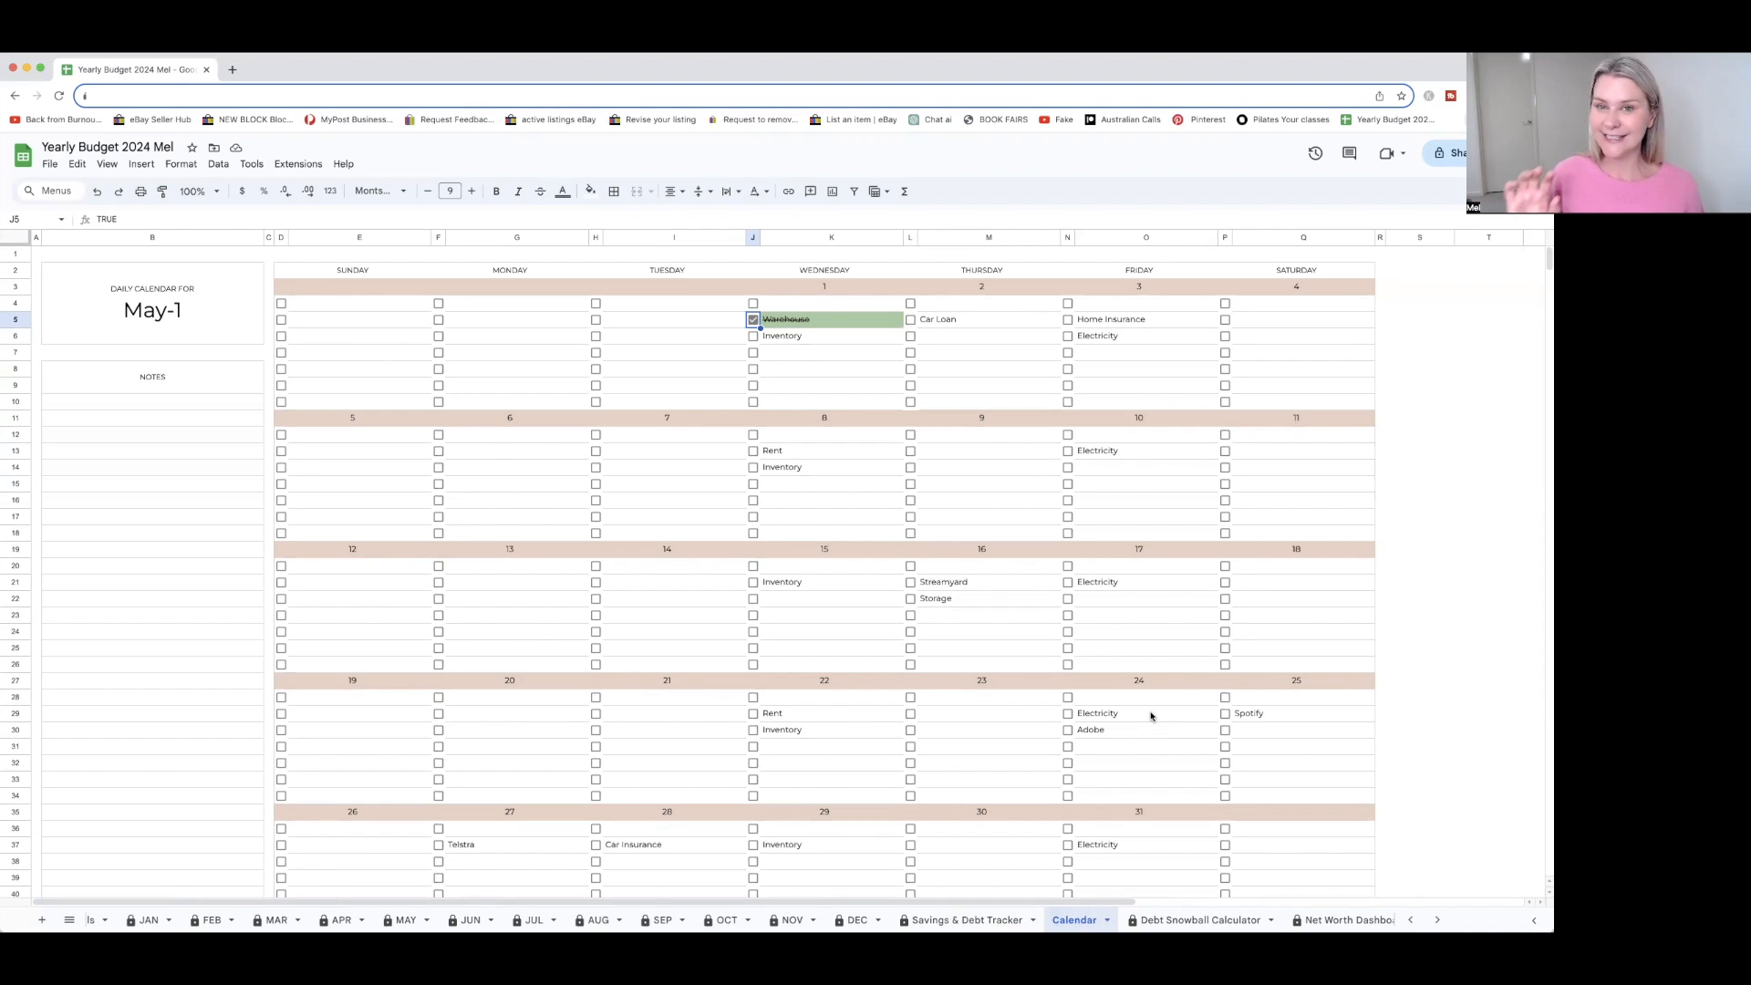
scroll(1143, 677, down, 1)
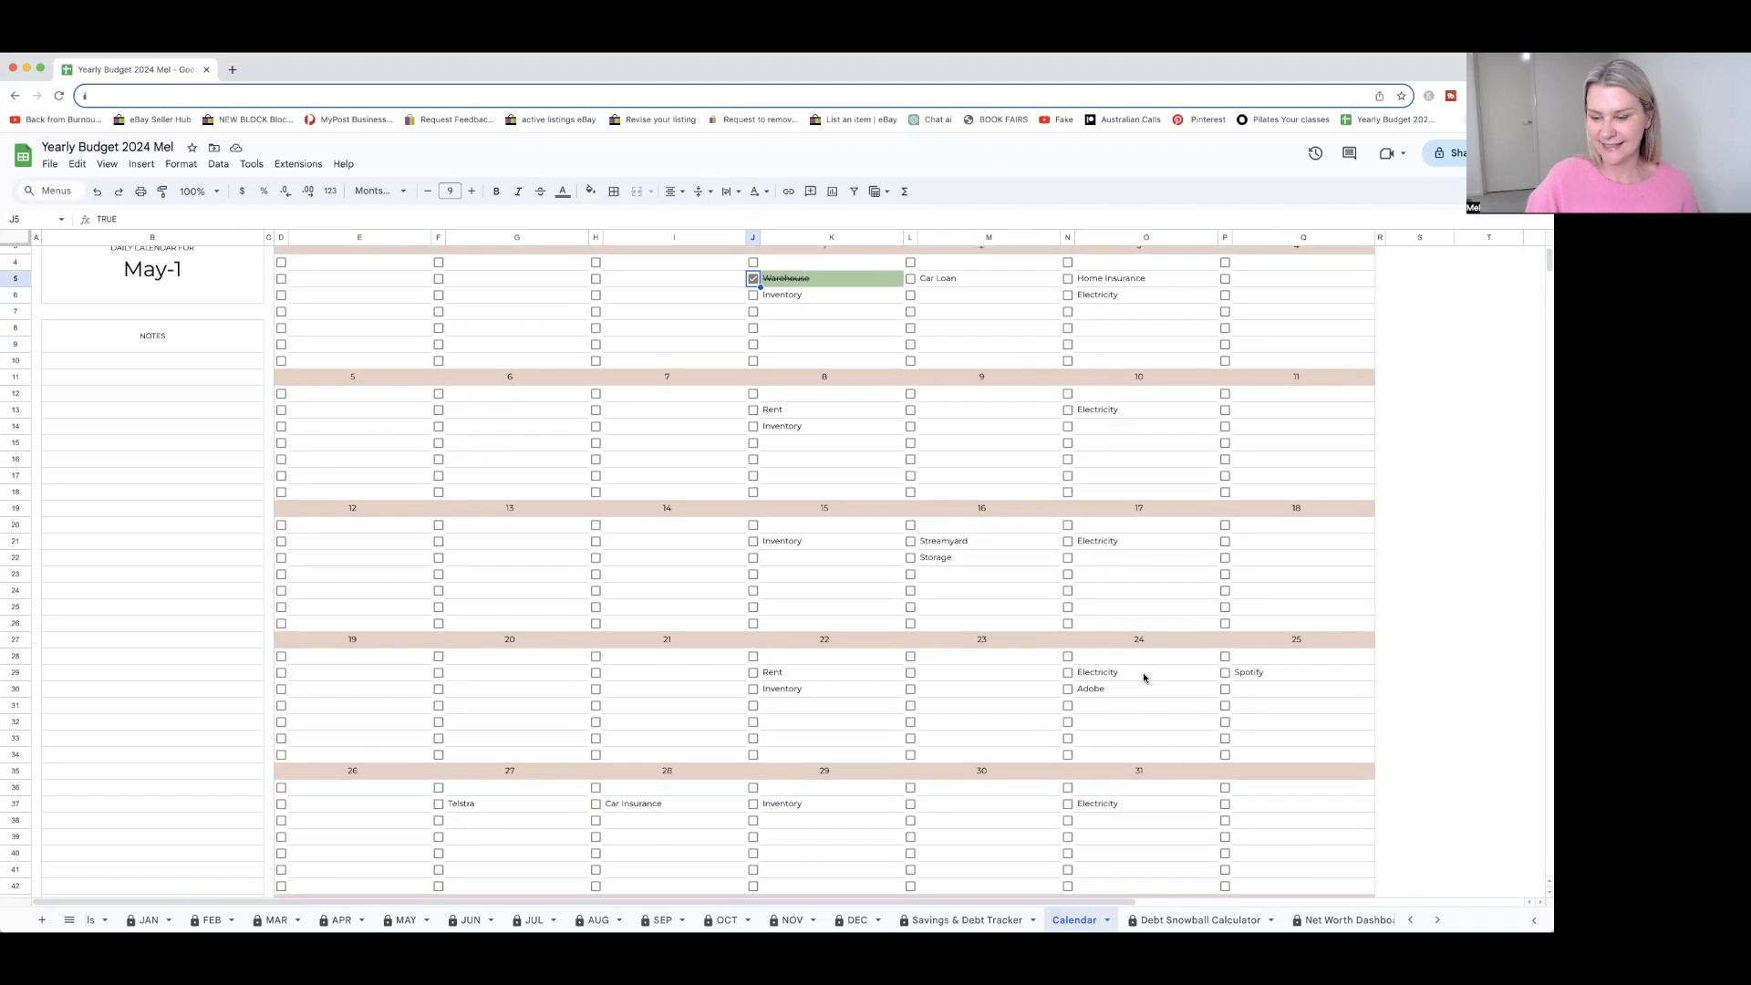
Open the Debt Snowball Calculator sheet and examine its debts overview and month-by-month payment schedule
click(1202, 919)
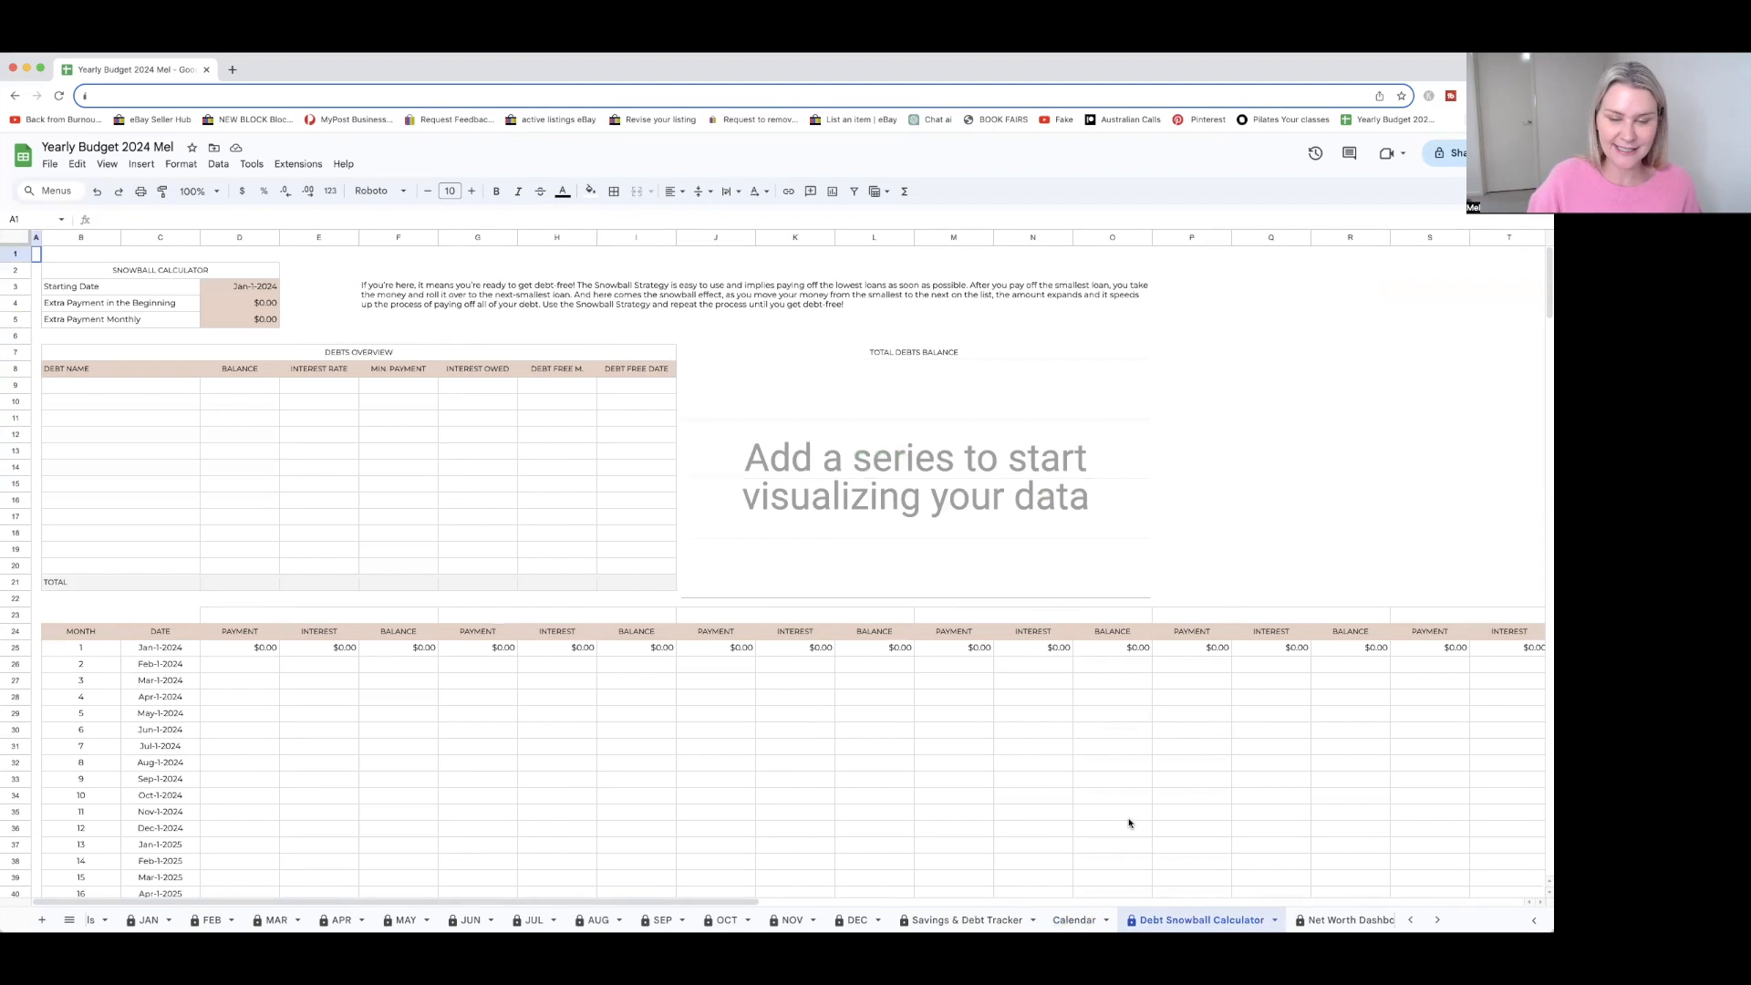
scroll(1129, 823, down, 5)
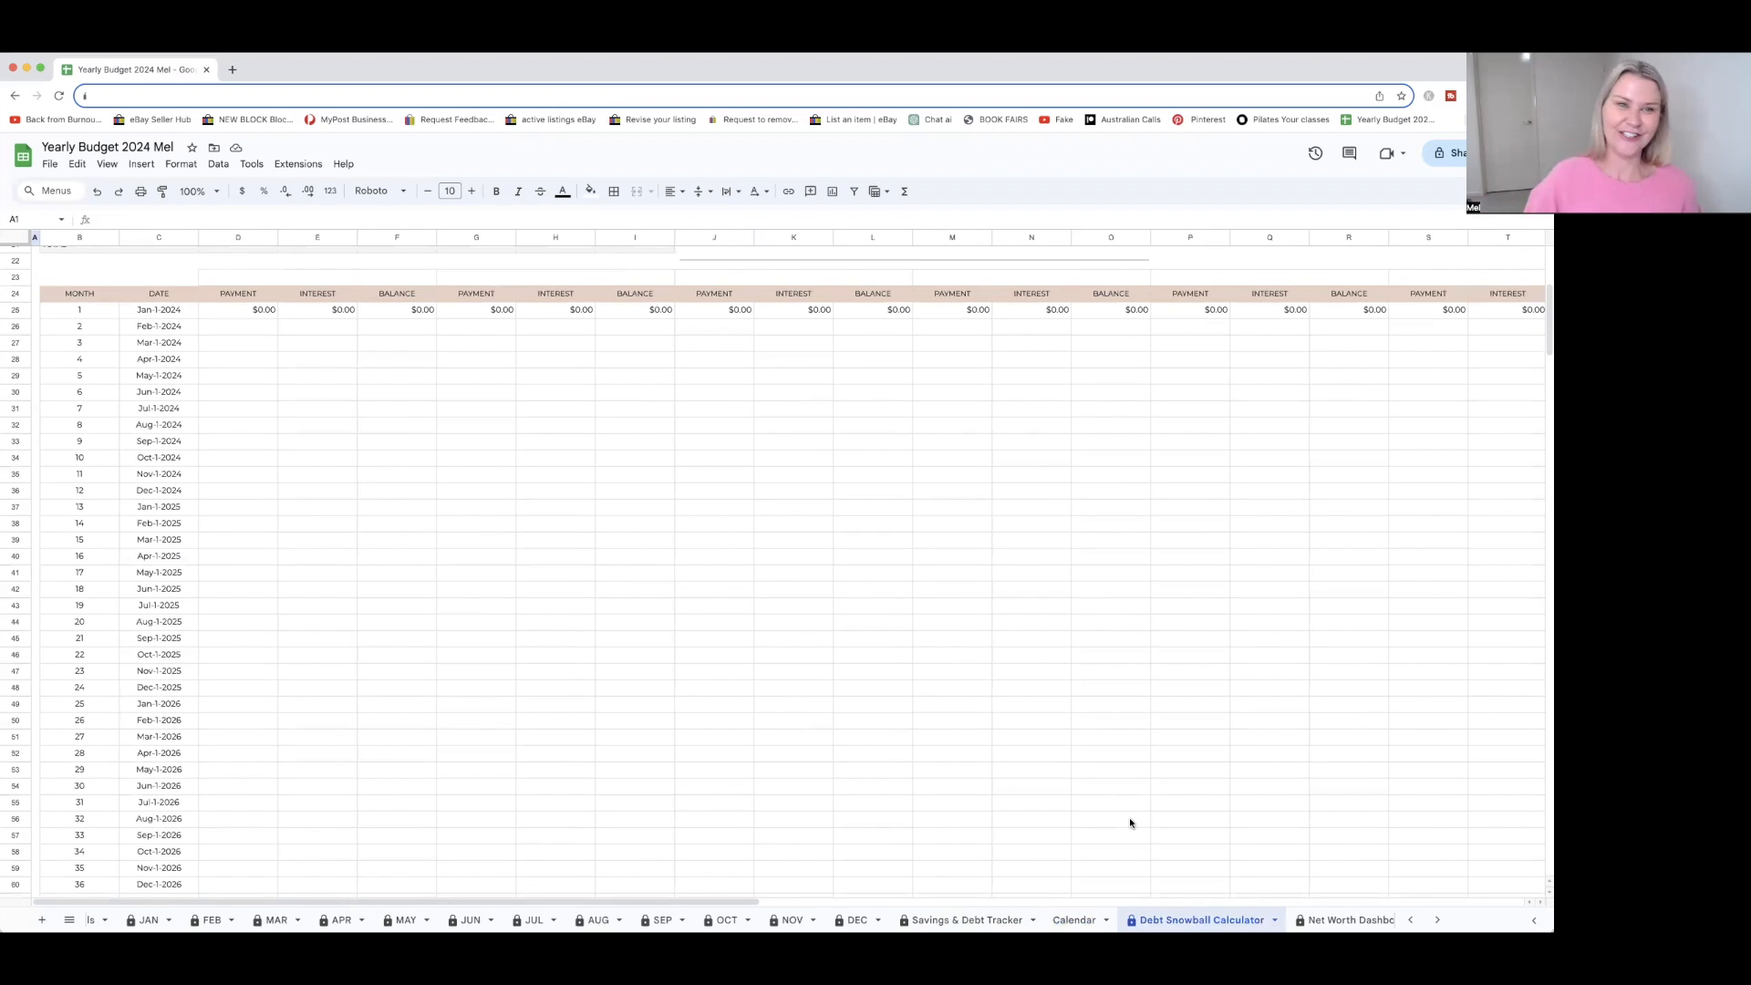
scroll(1129, 816, up, 5)
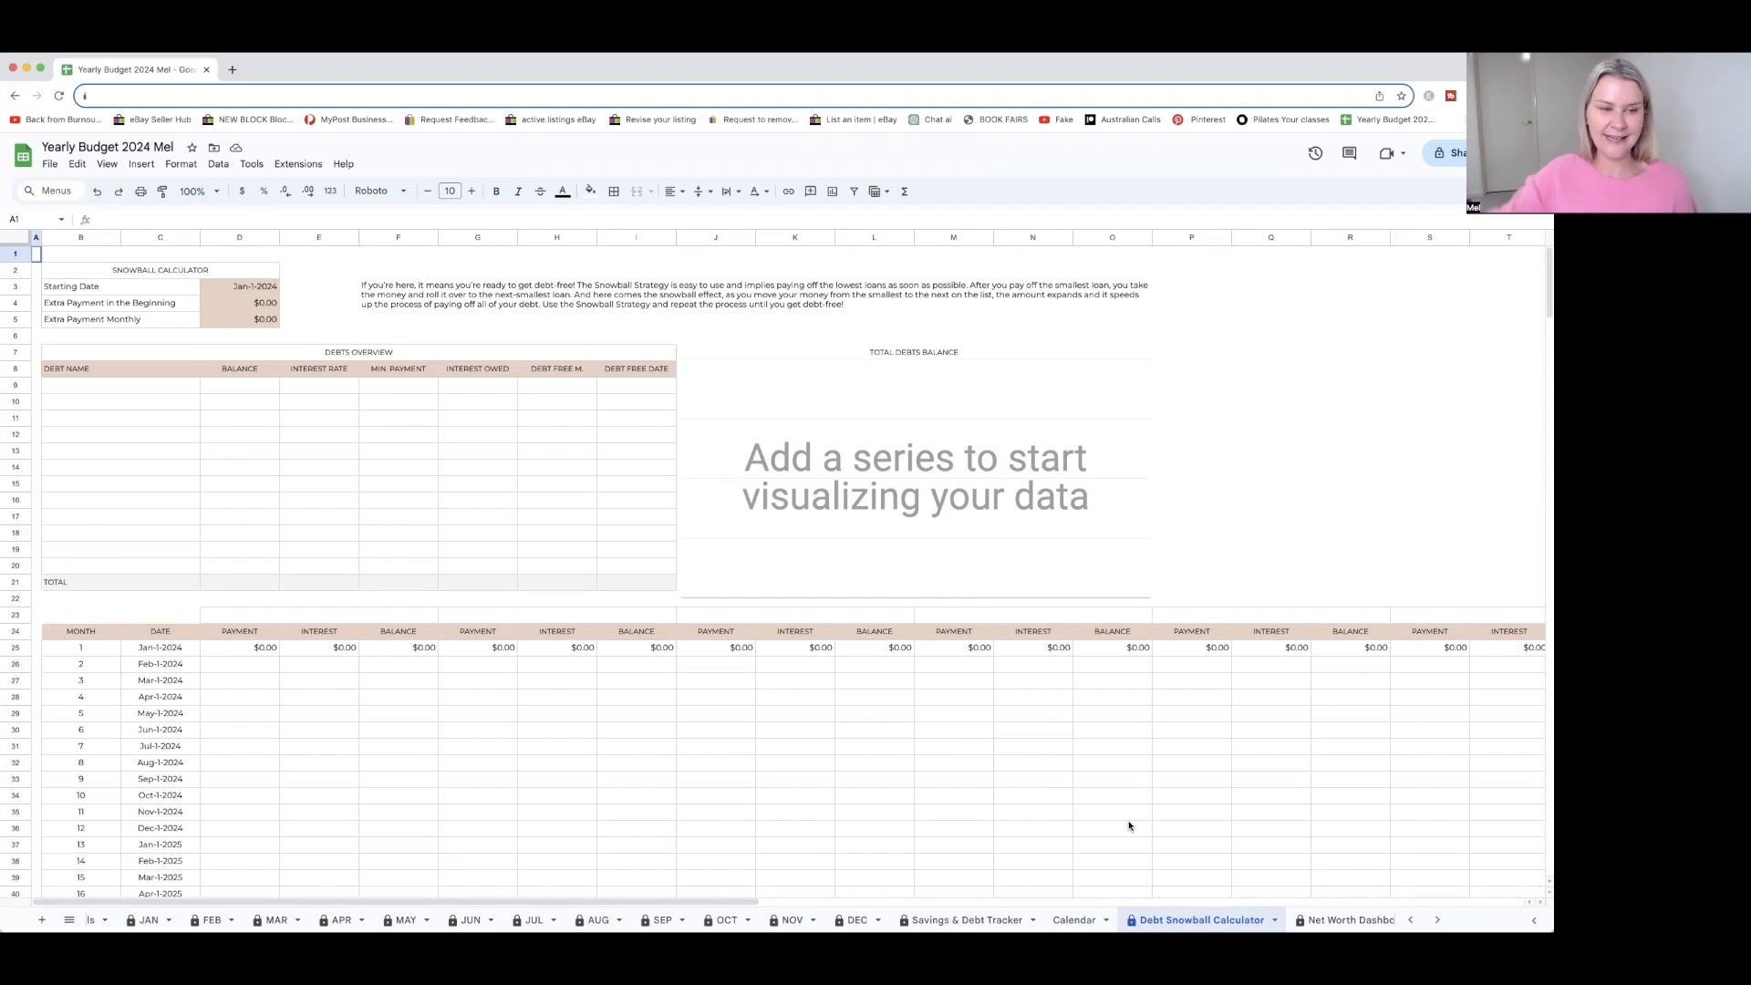
scroll(1128, 826, down, 1)
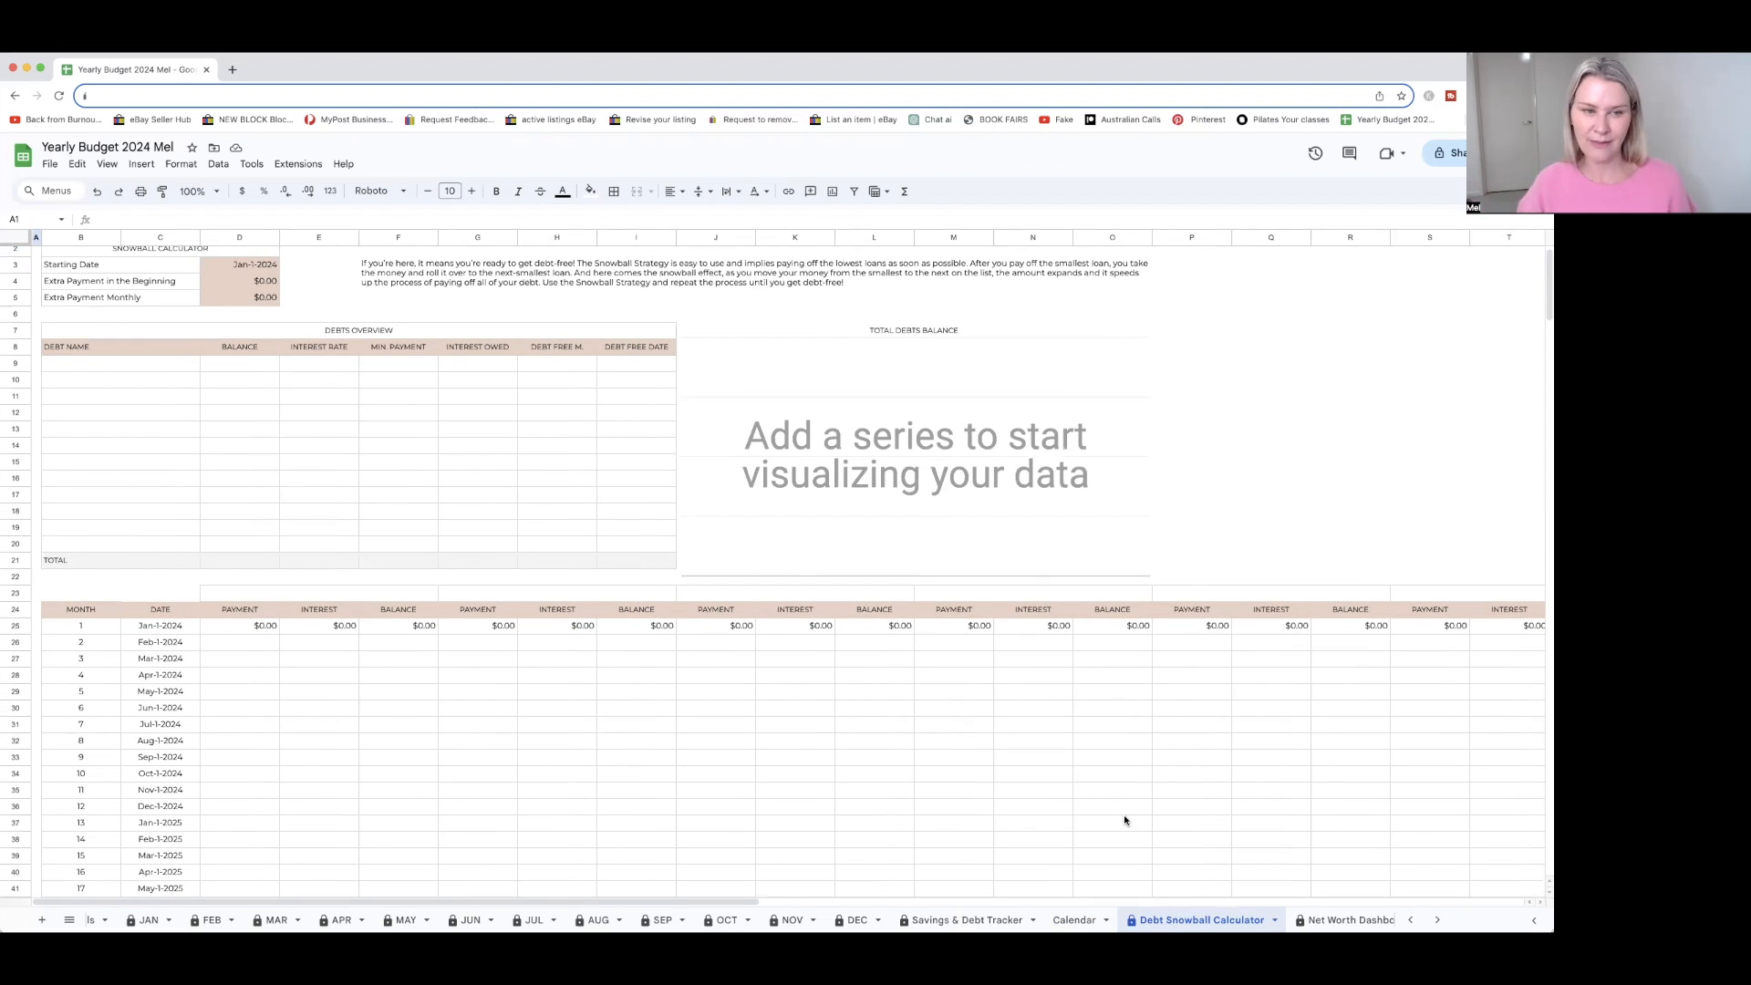
scroll(1085, 812, up, 1)
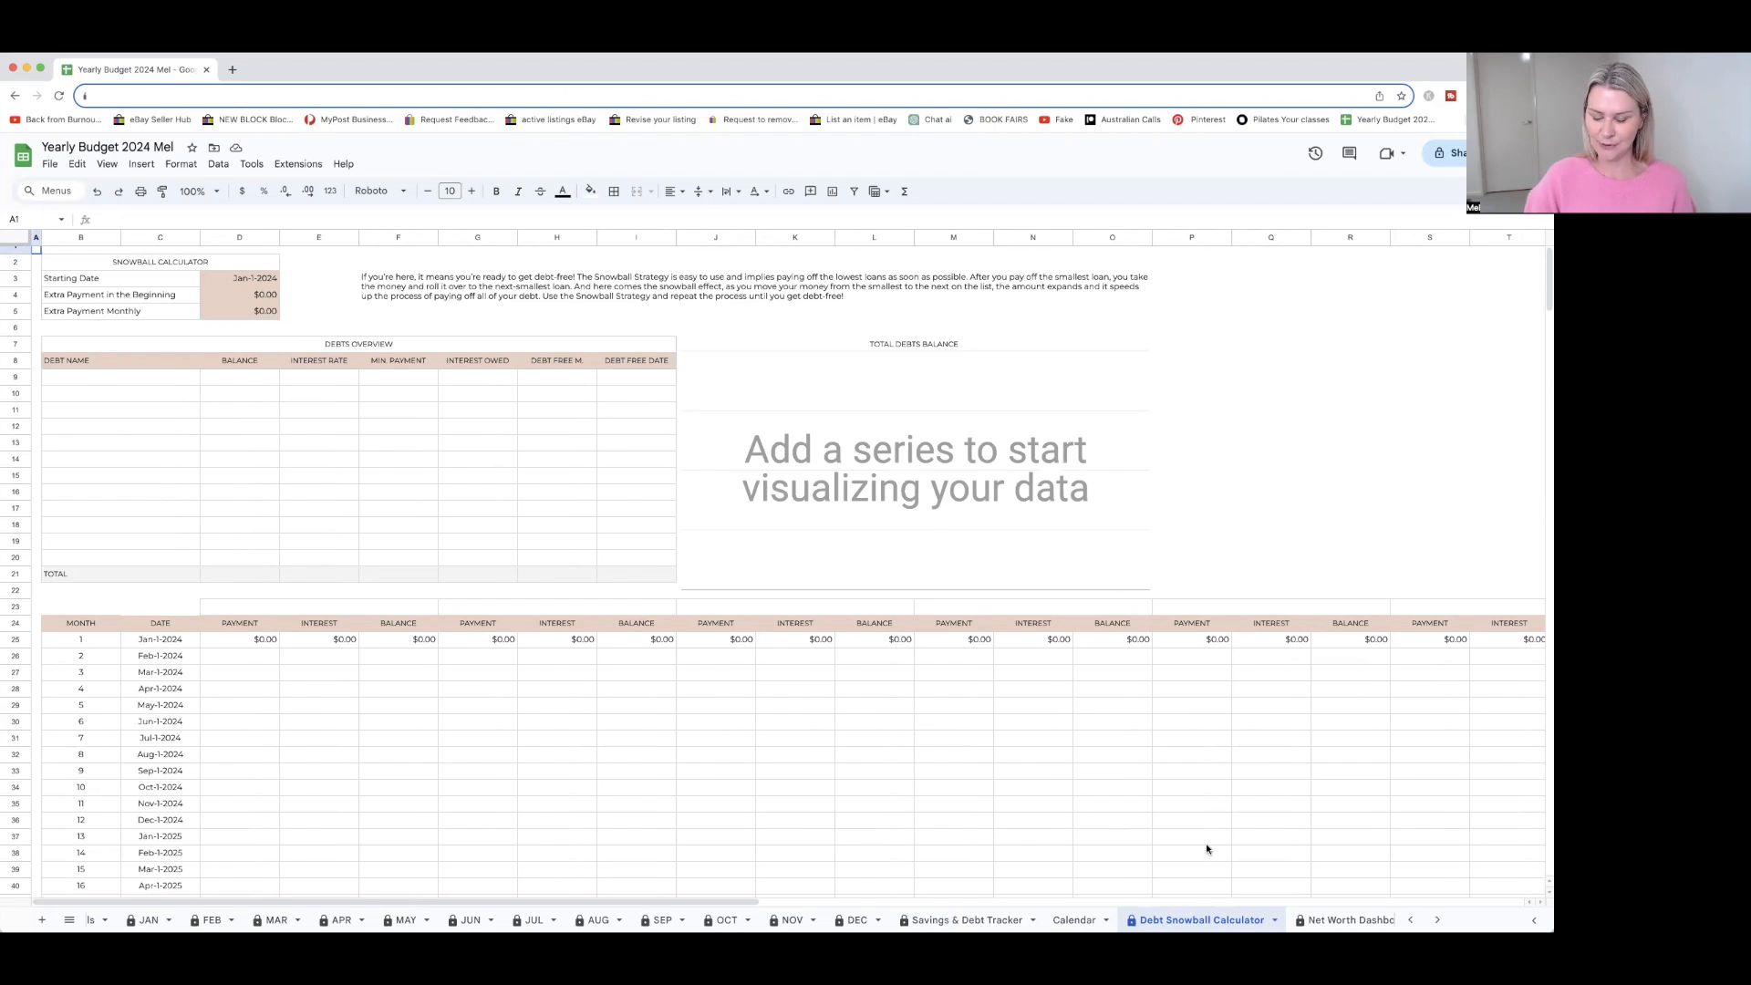
Open the Net Worth Dashboard sheet and examine its net worth, assets and liabilities sections
click(1341, 920)
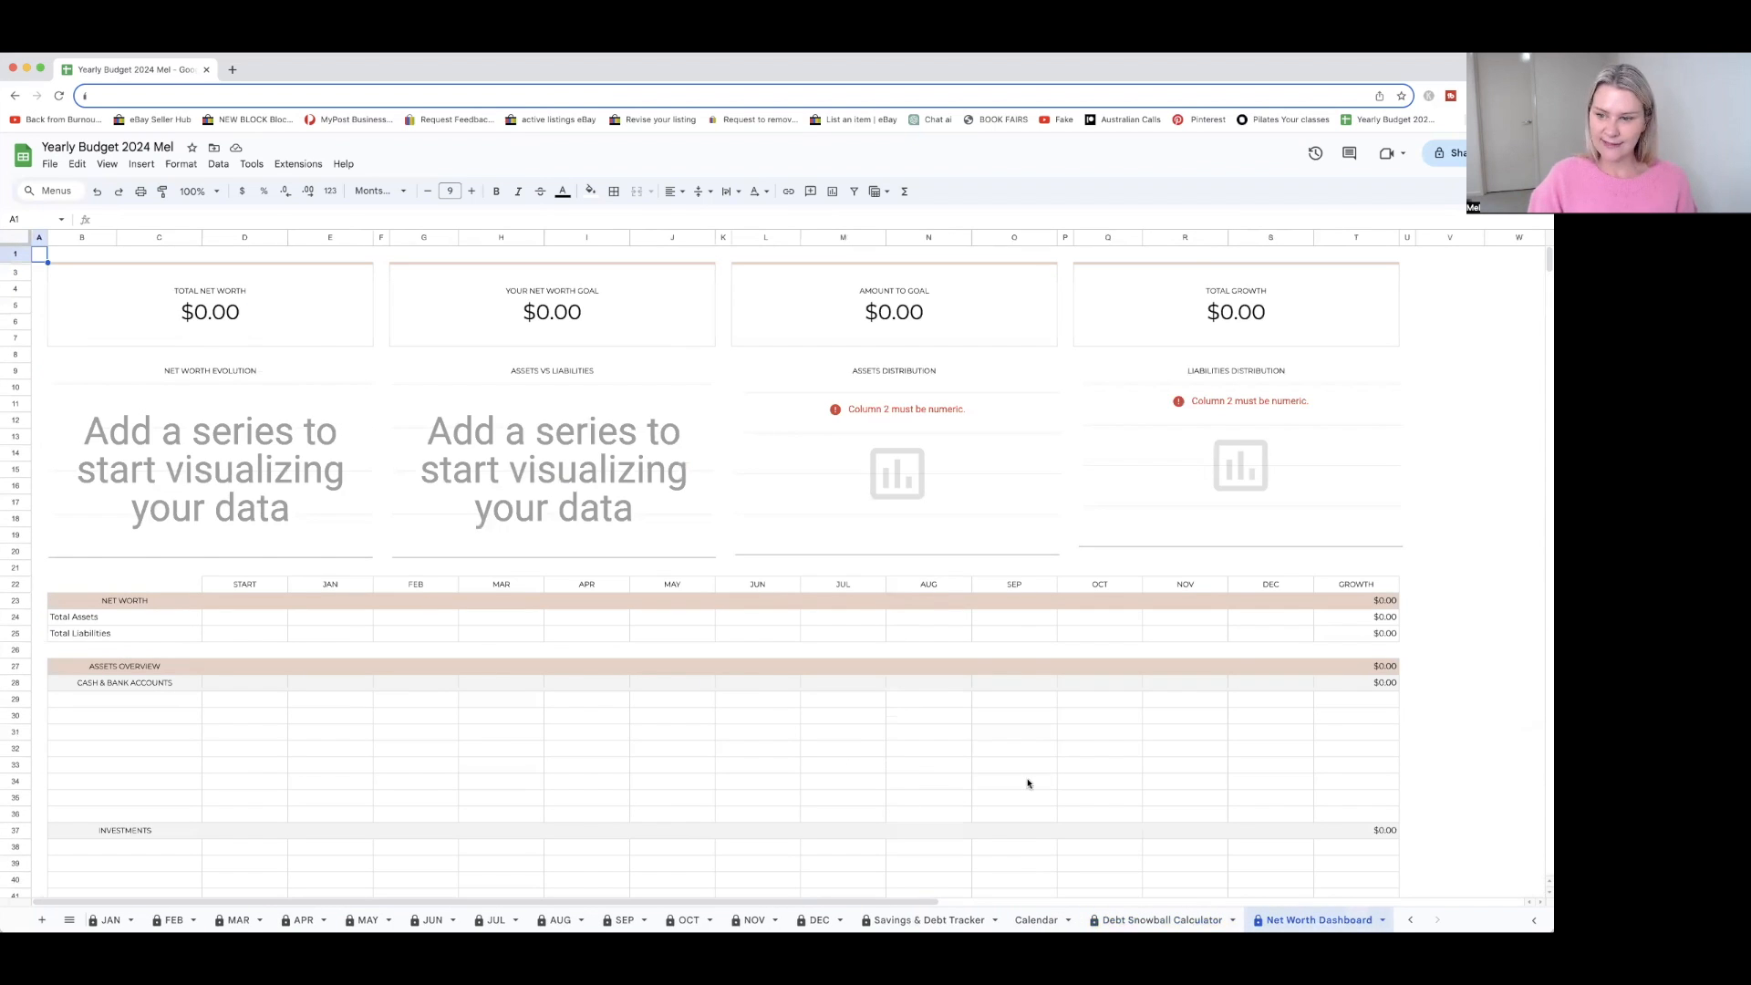
scroll(1028, 782, down, 1)
scroll(1028, 783, down, 10)
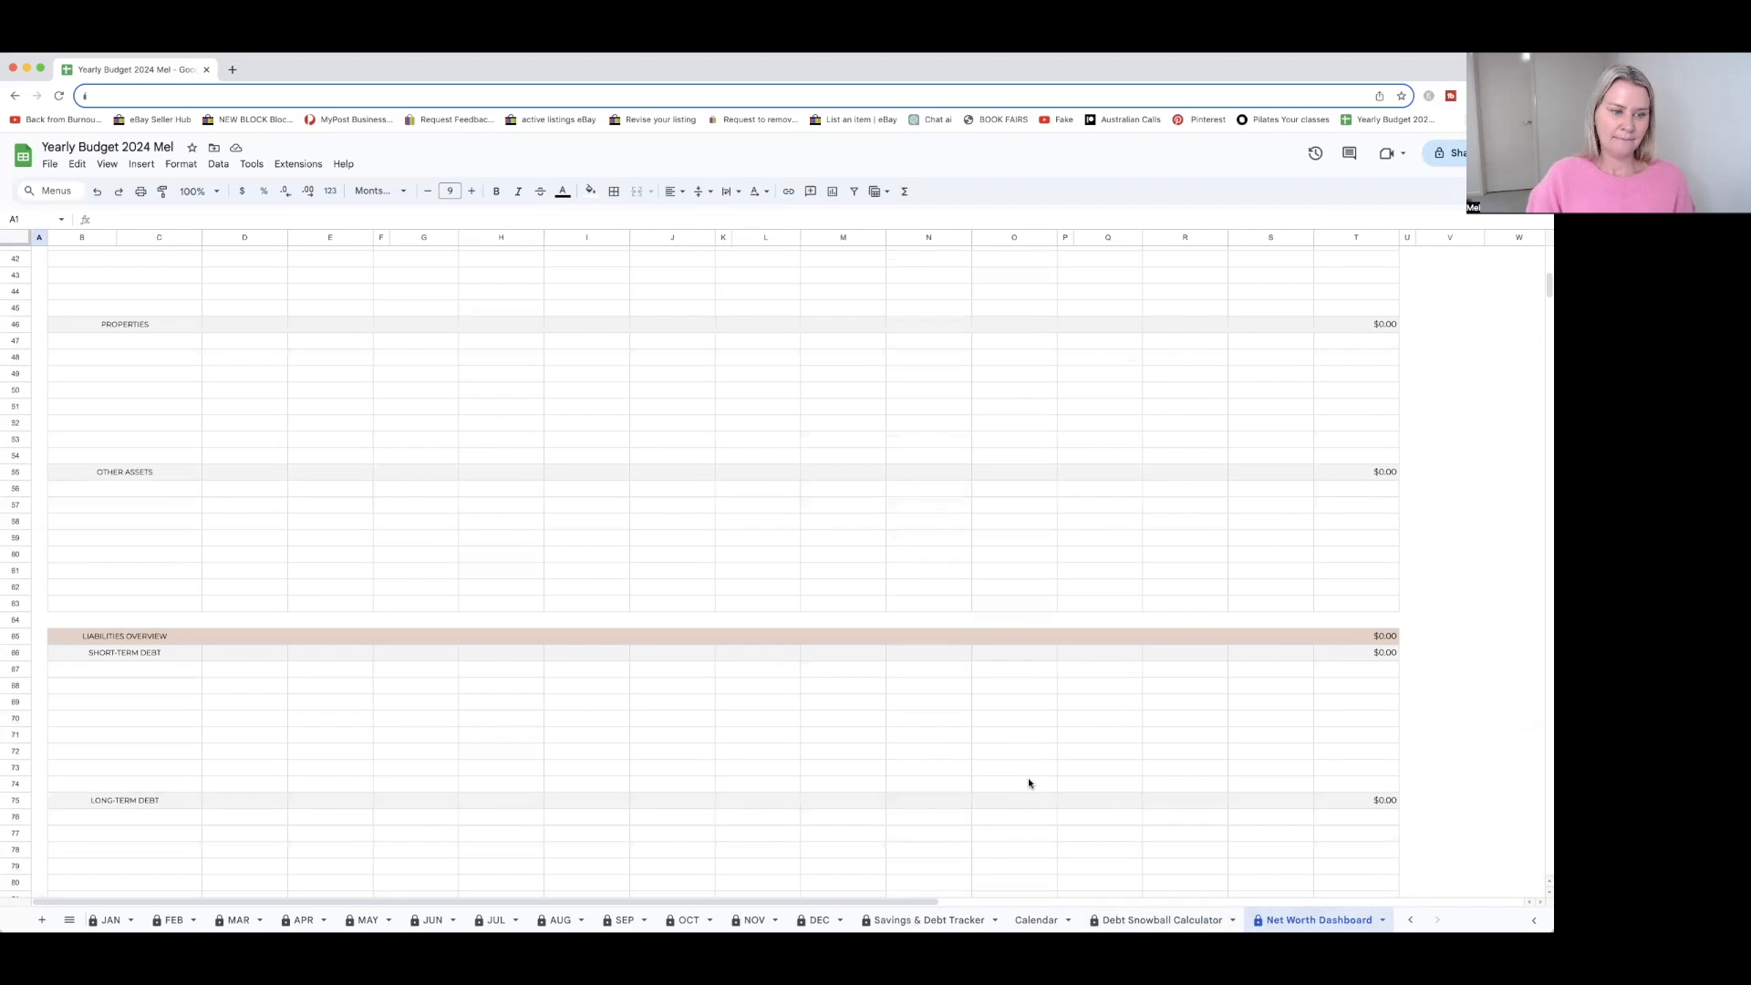
scroll(1029, 783, down, 5)
scroll(1029, 782, up, 13)
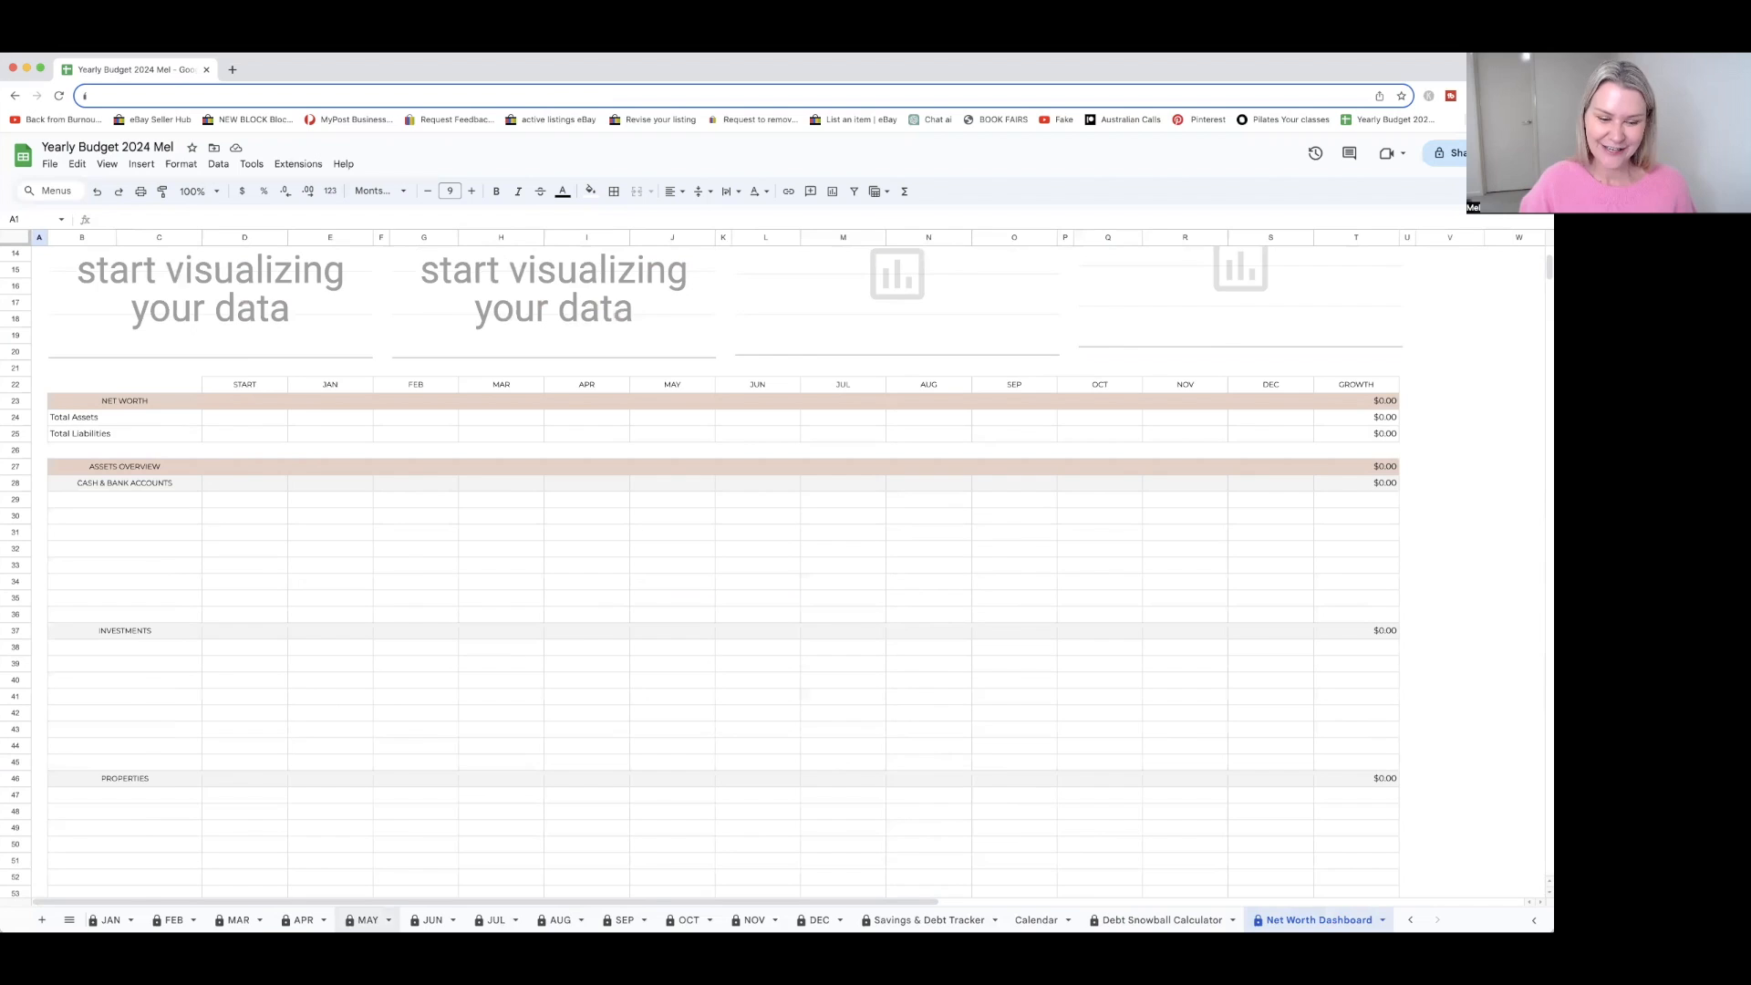
Return to the May sheet and review its transactions tracker, income, expense and savings tables, and financial overview
click(368, 919)
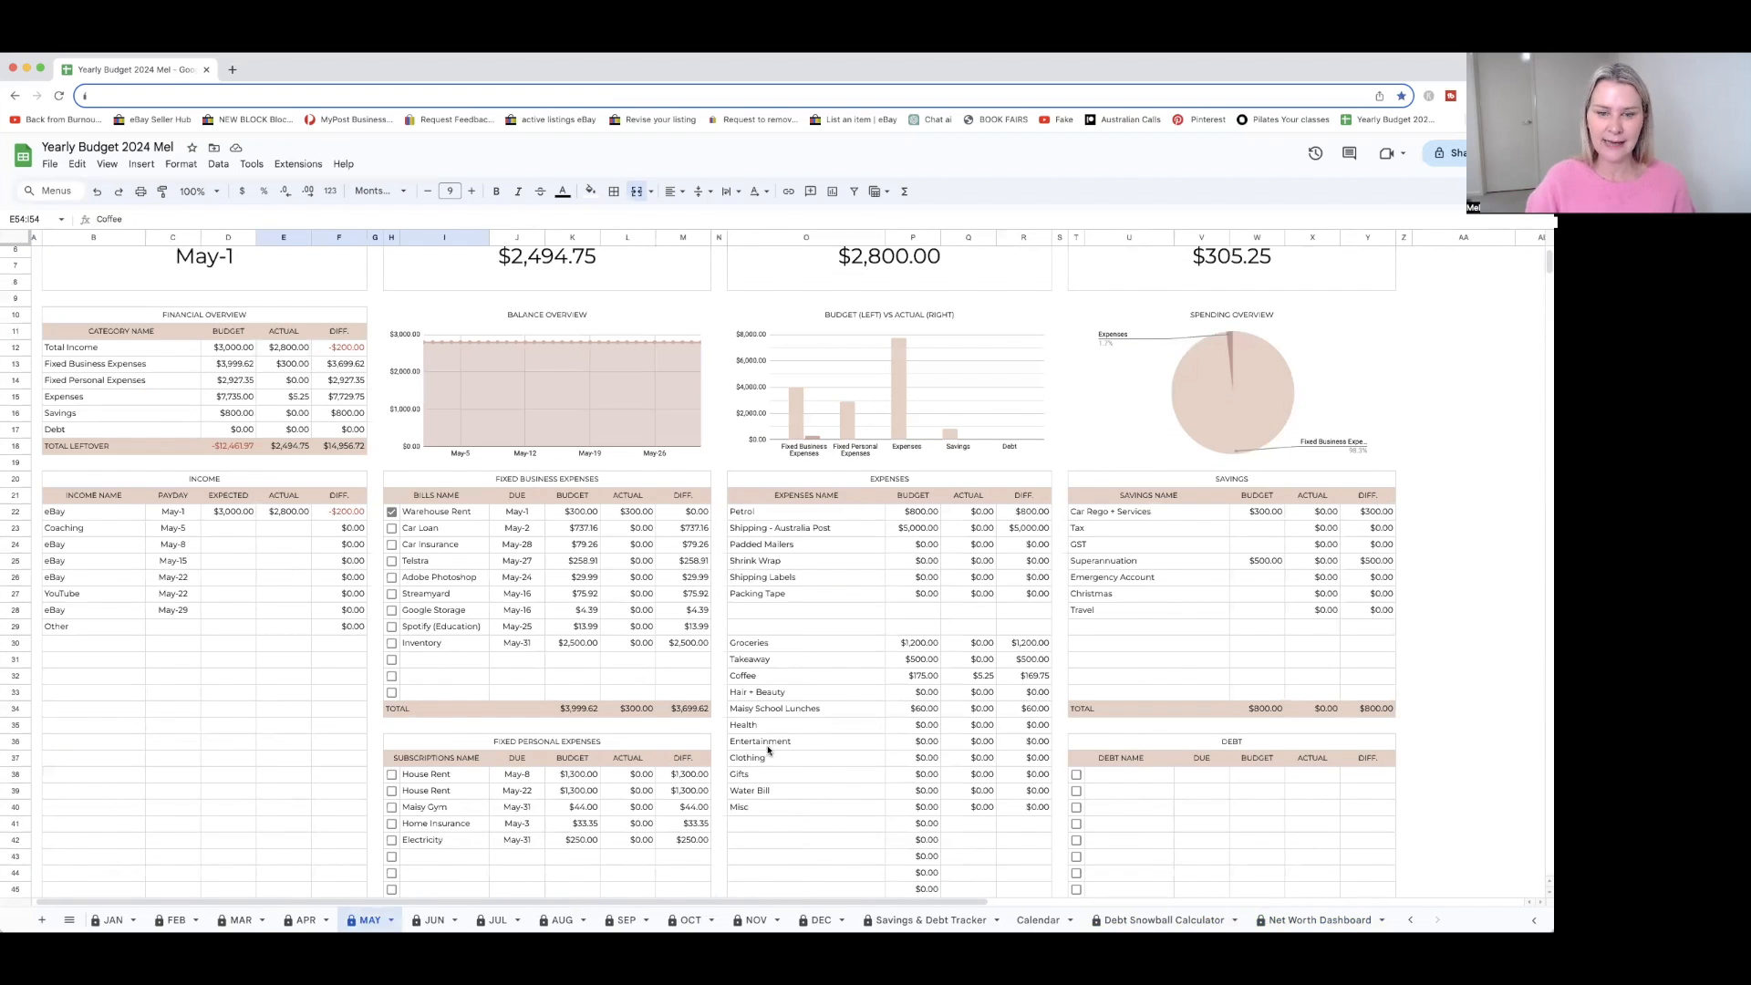
scroll(786, 744, up, 2)
scroll(786, 744, down, 10)
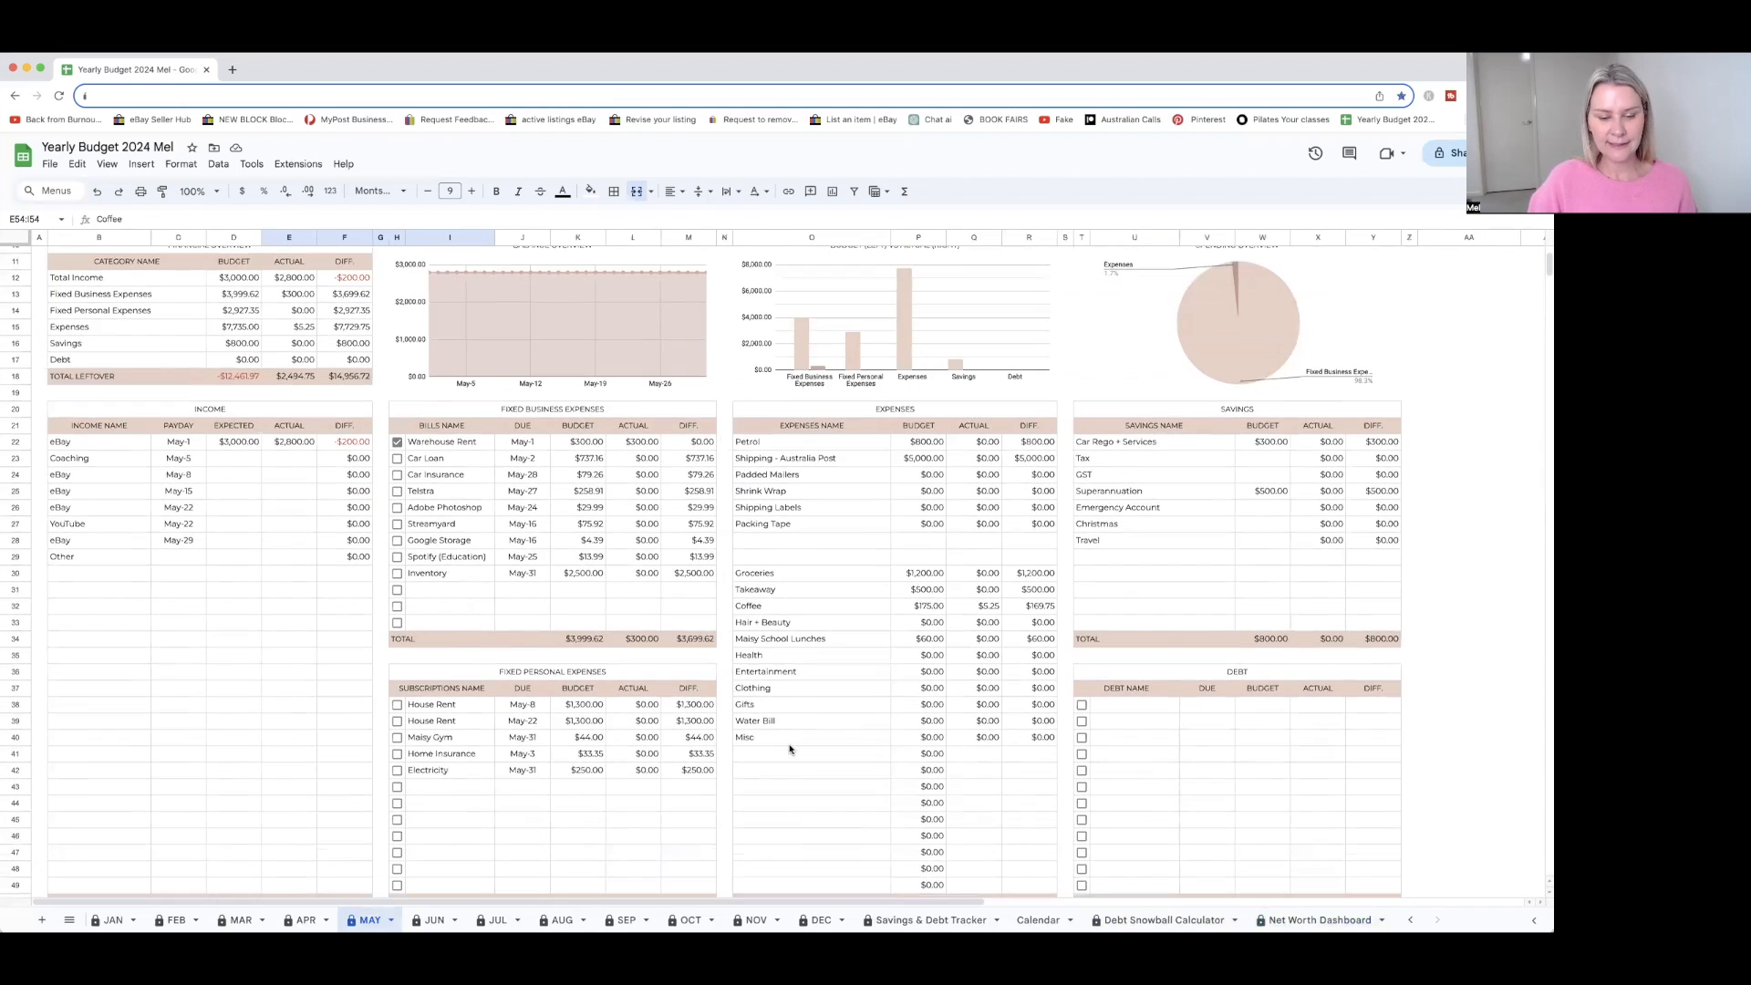
scroll(374, 627, up, 1)
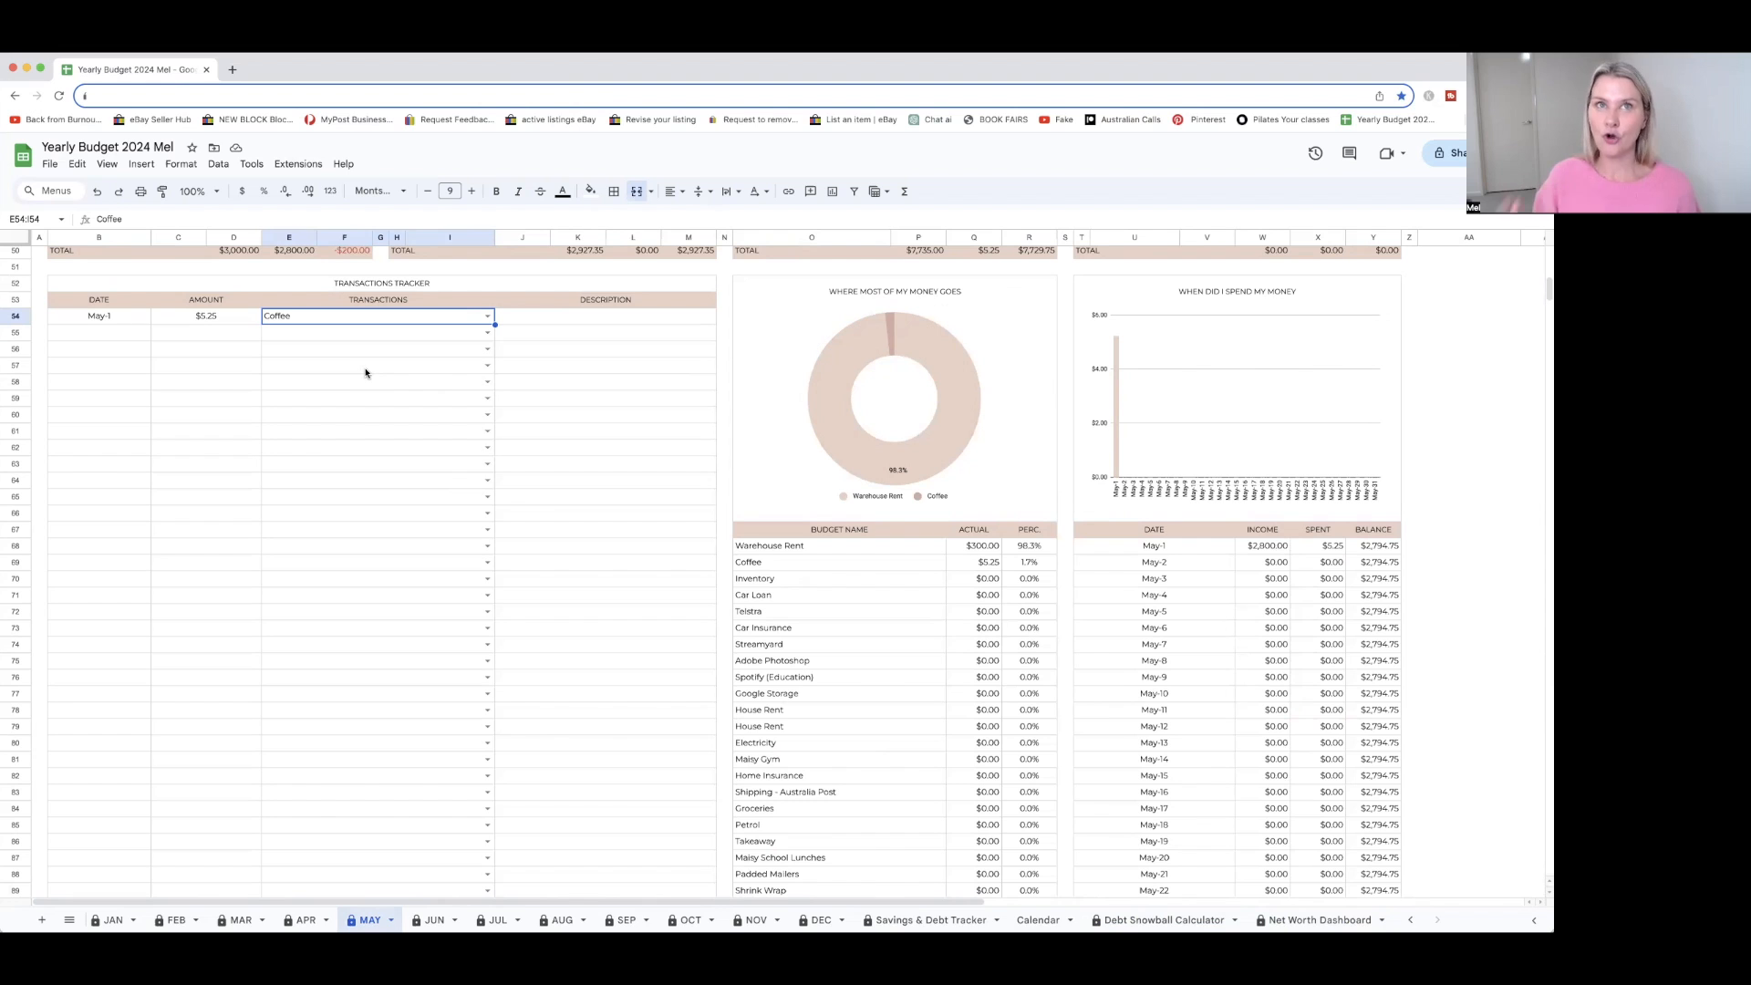
scroll(436, 508, up, 10)
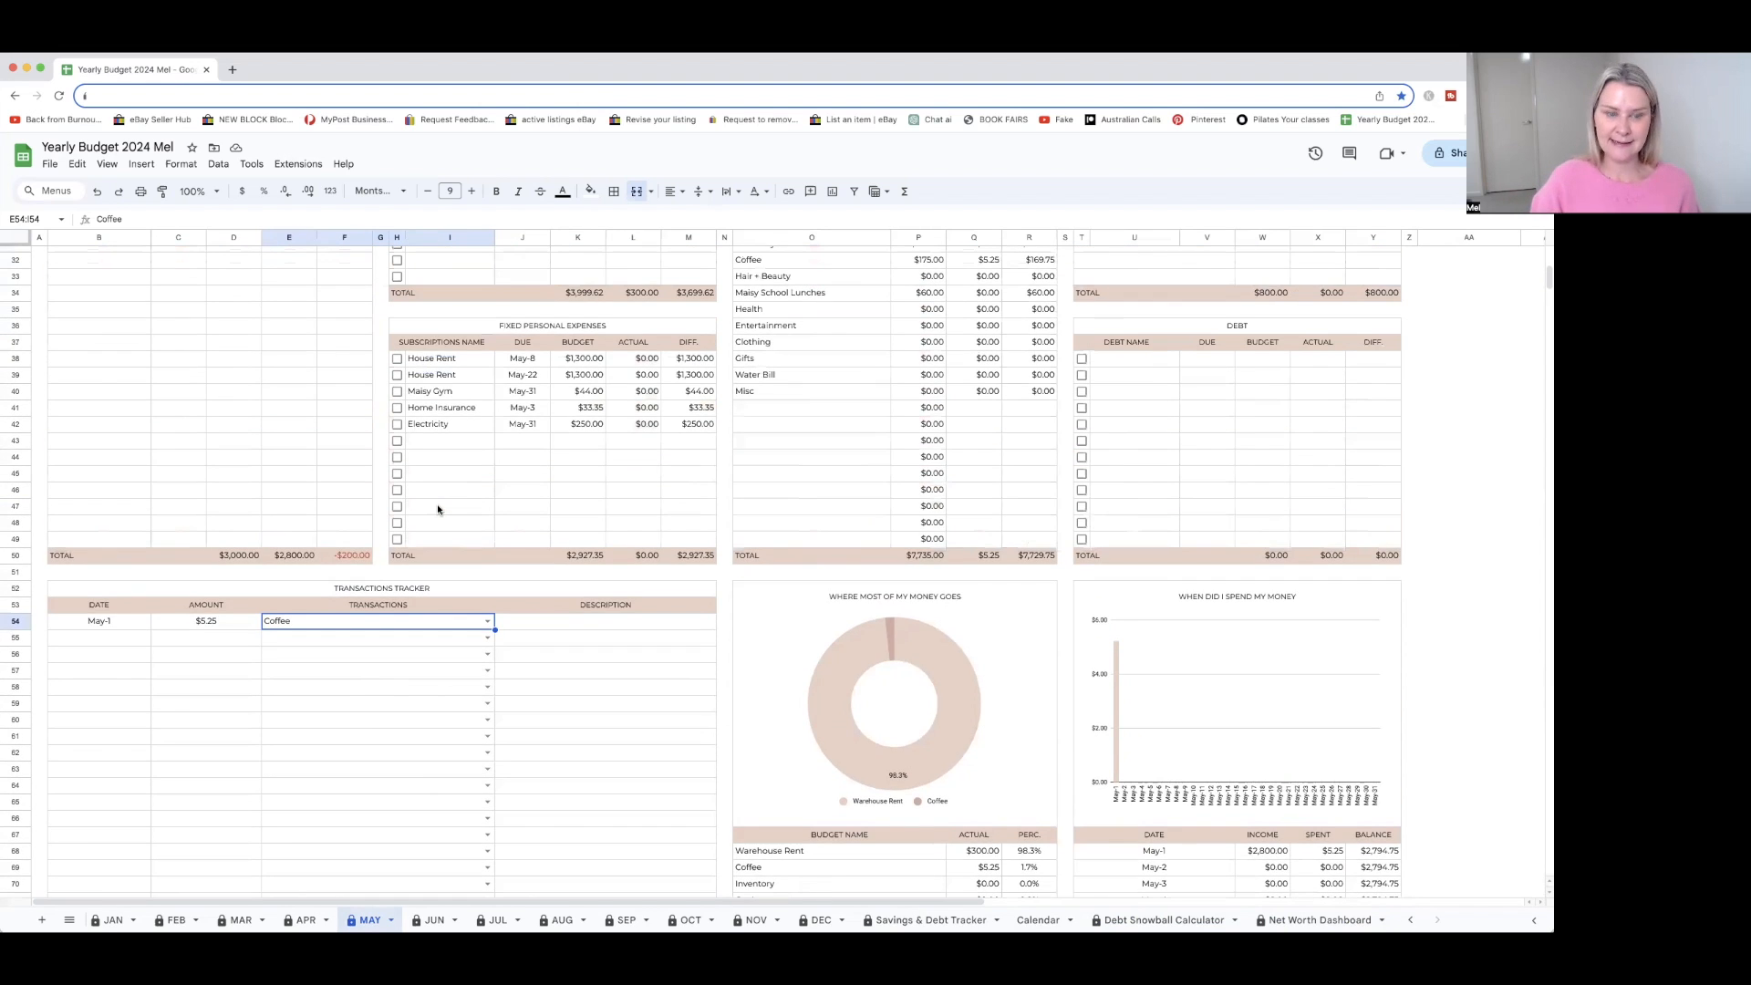
scroll(437, 509, up, 1)
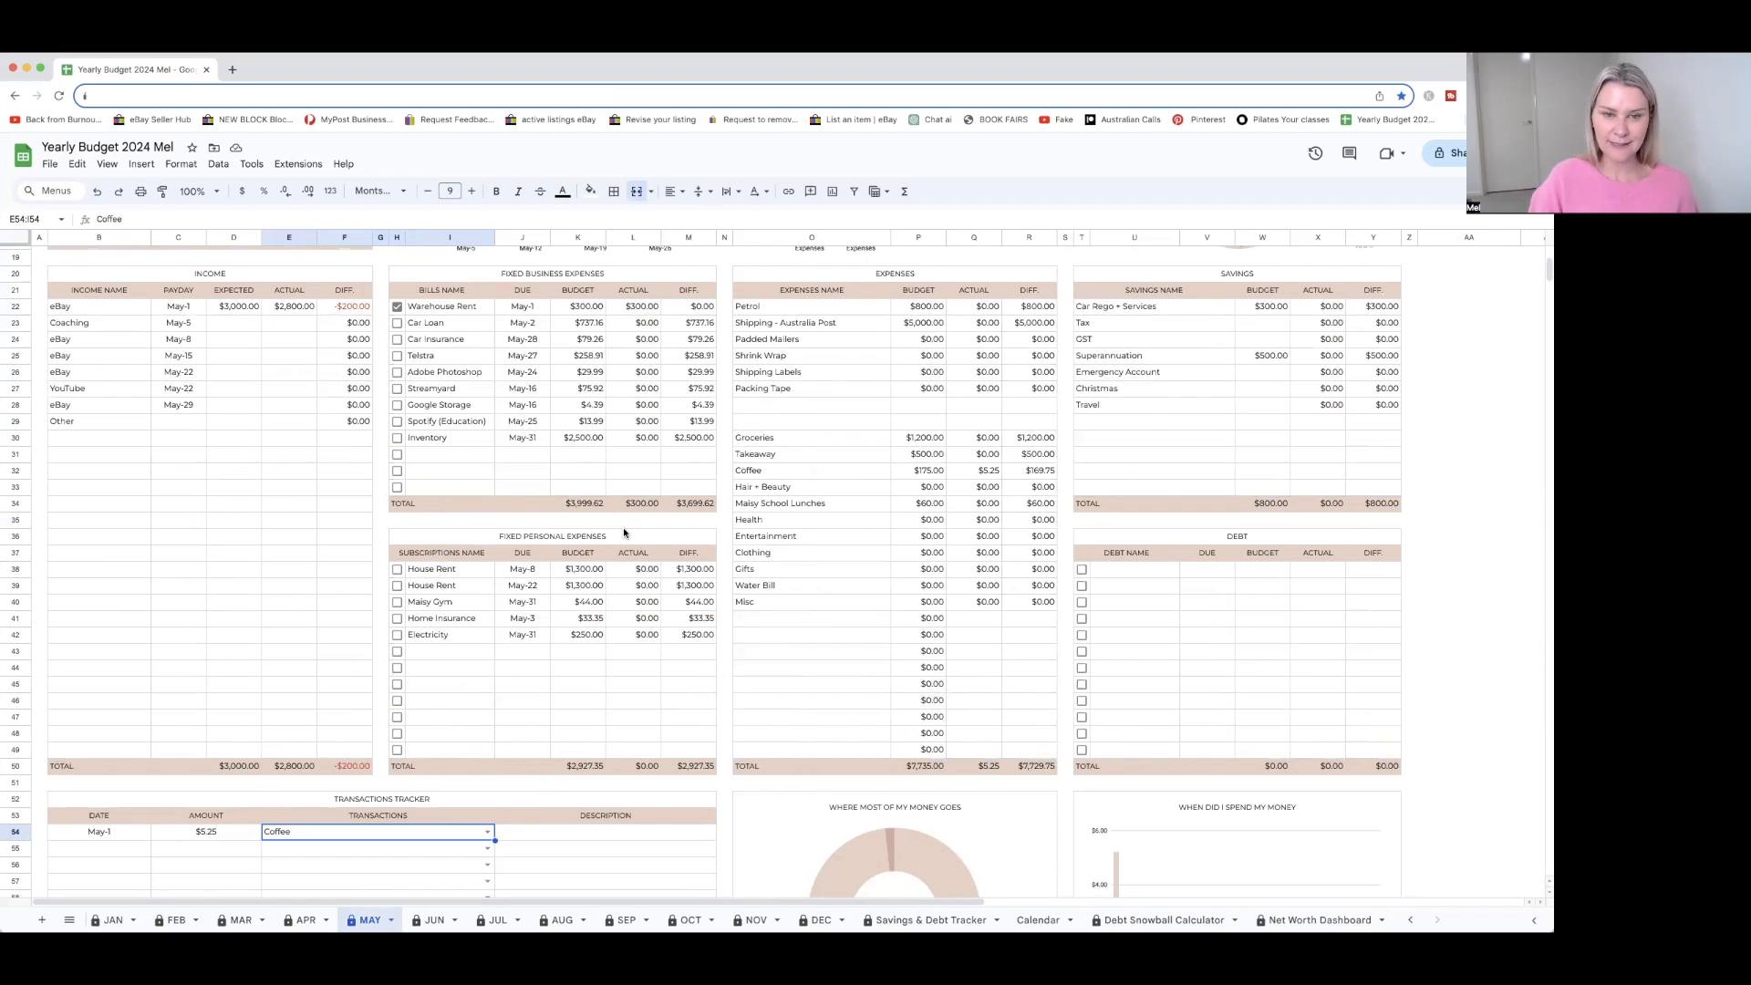
scroll(624, 533, up, 5)
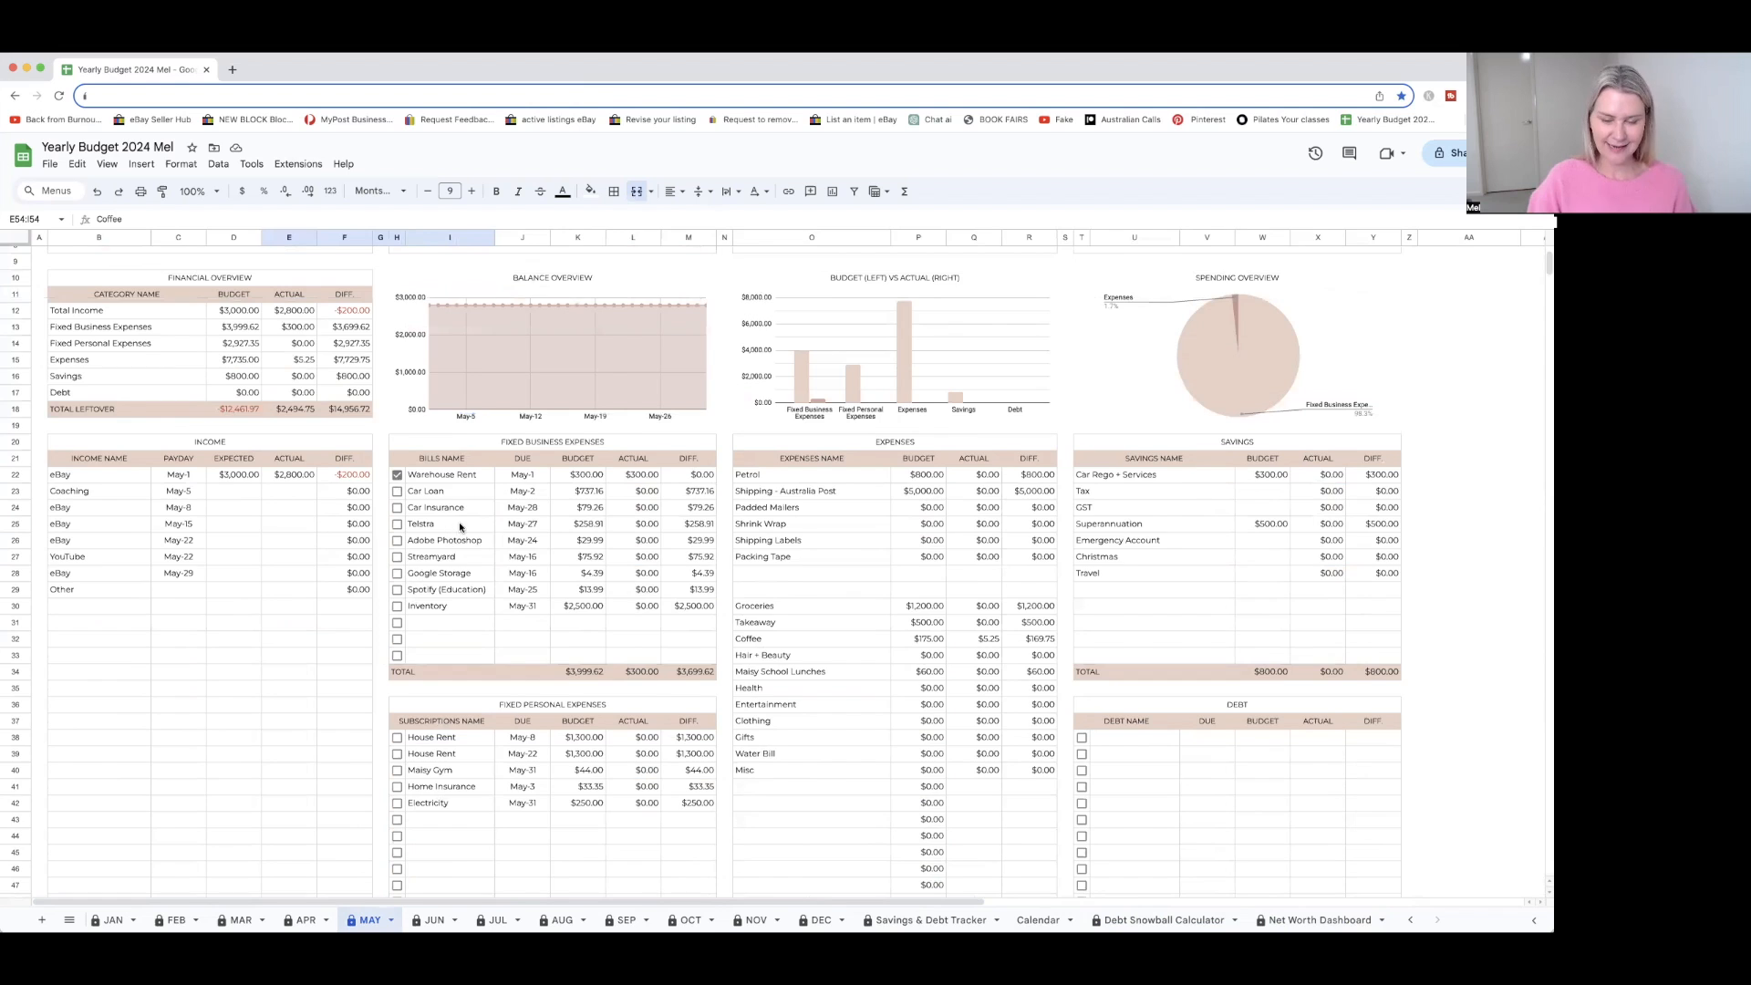
scroll(459, 527, down, 2)
scroll(631, 536, up, 4)
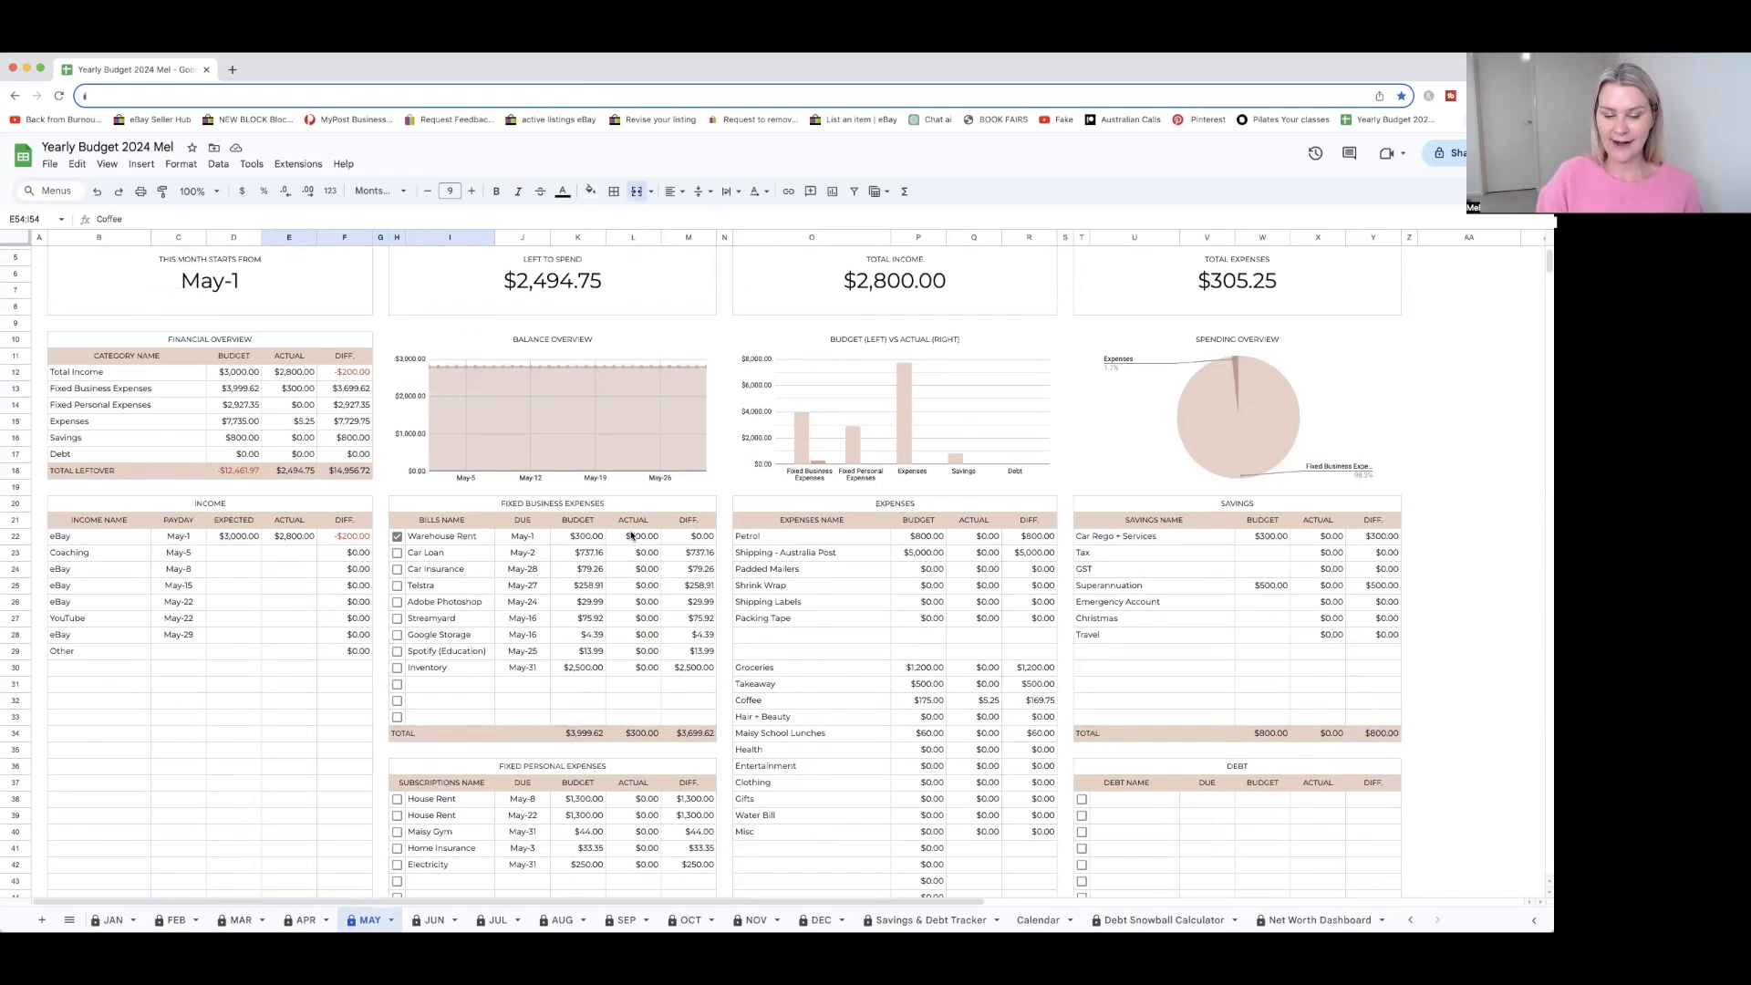
scroll(625, 536, up, 1)
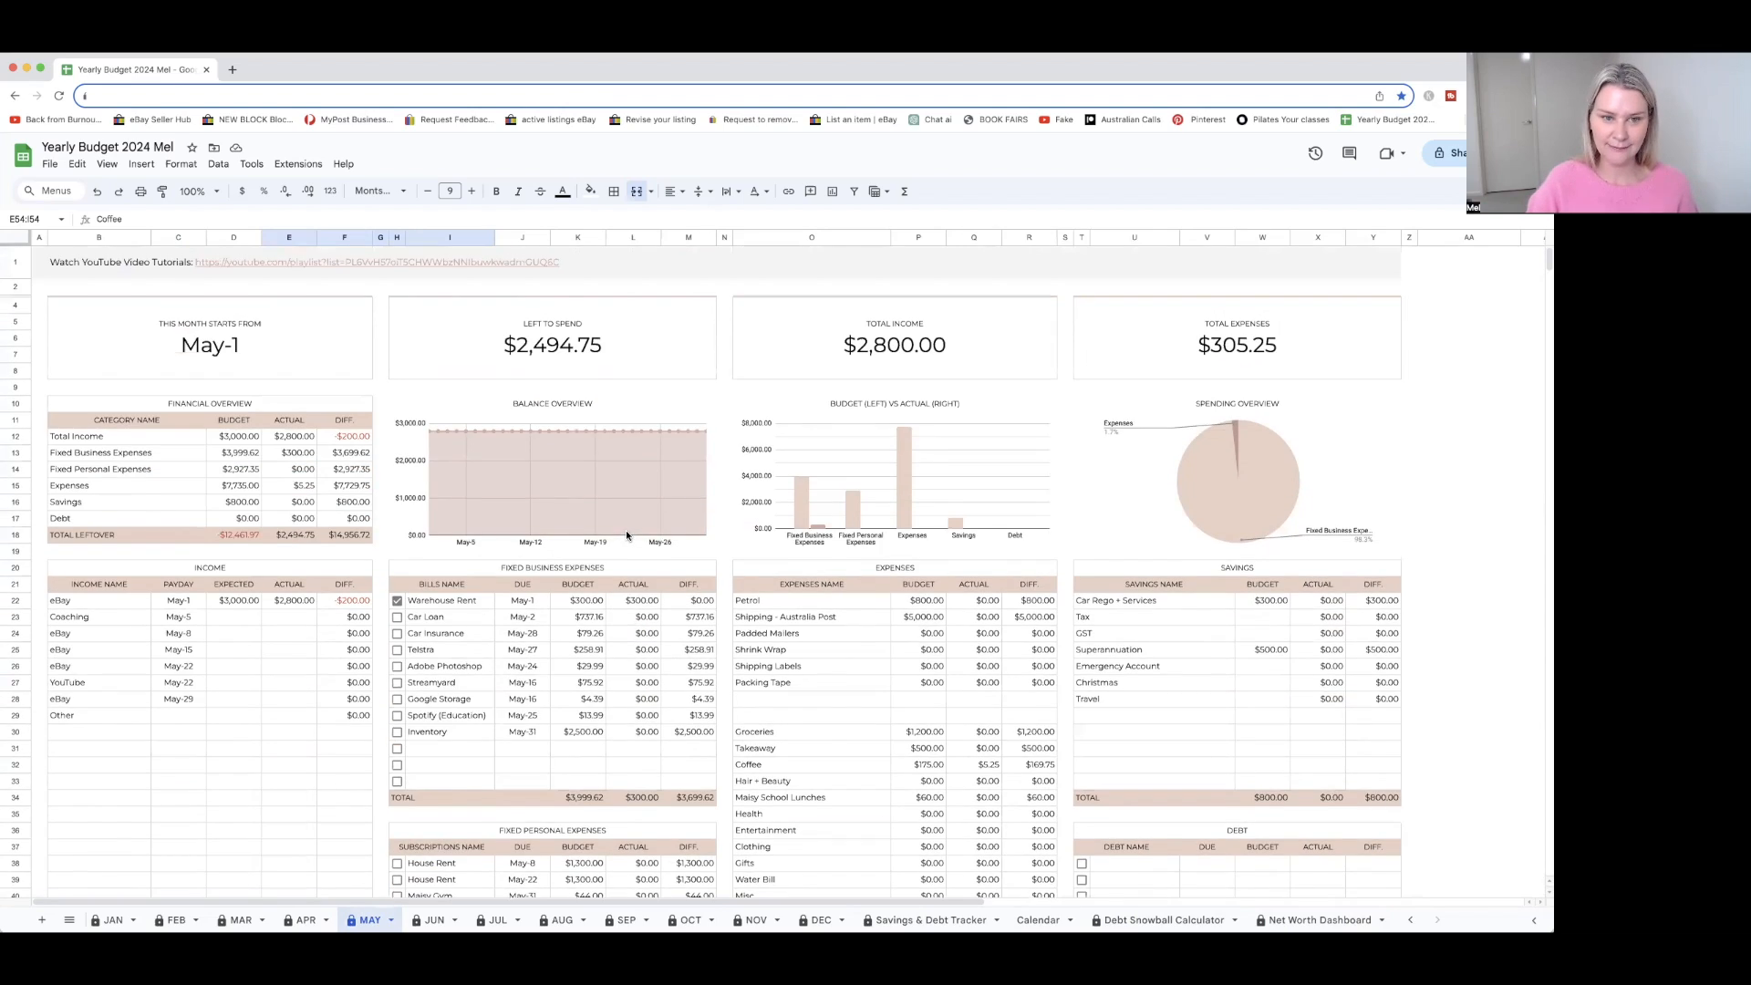